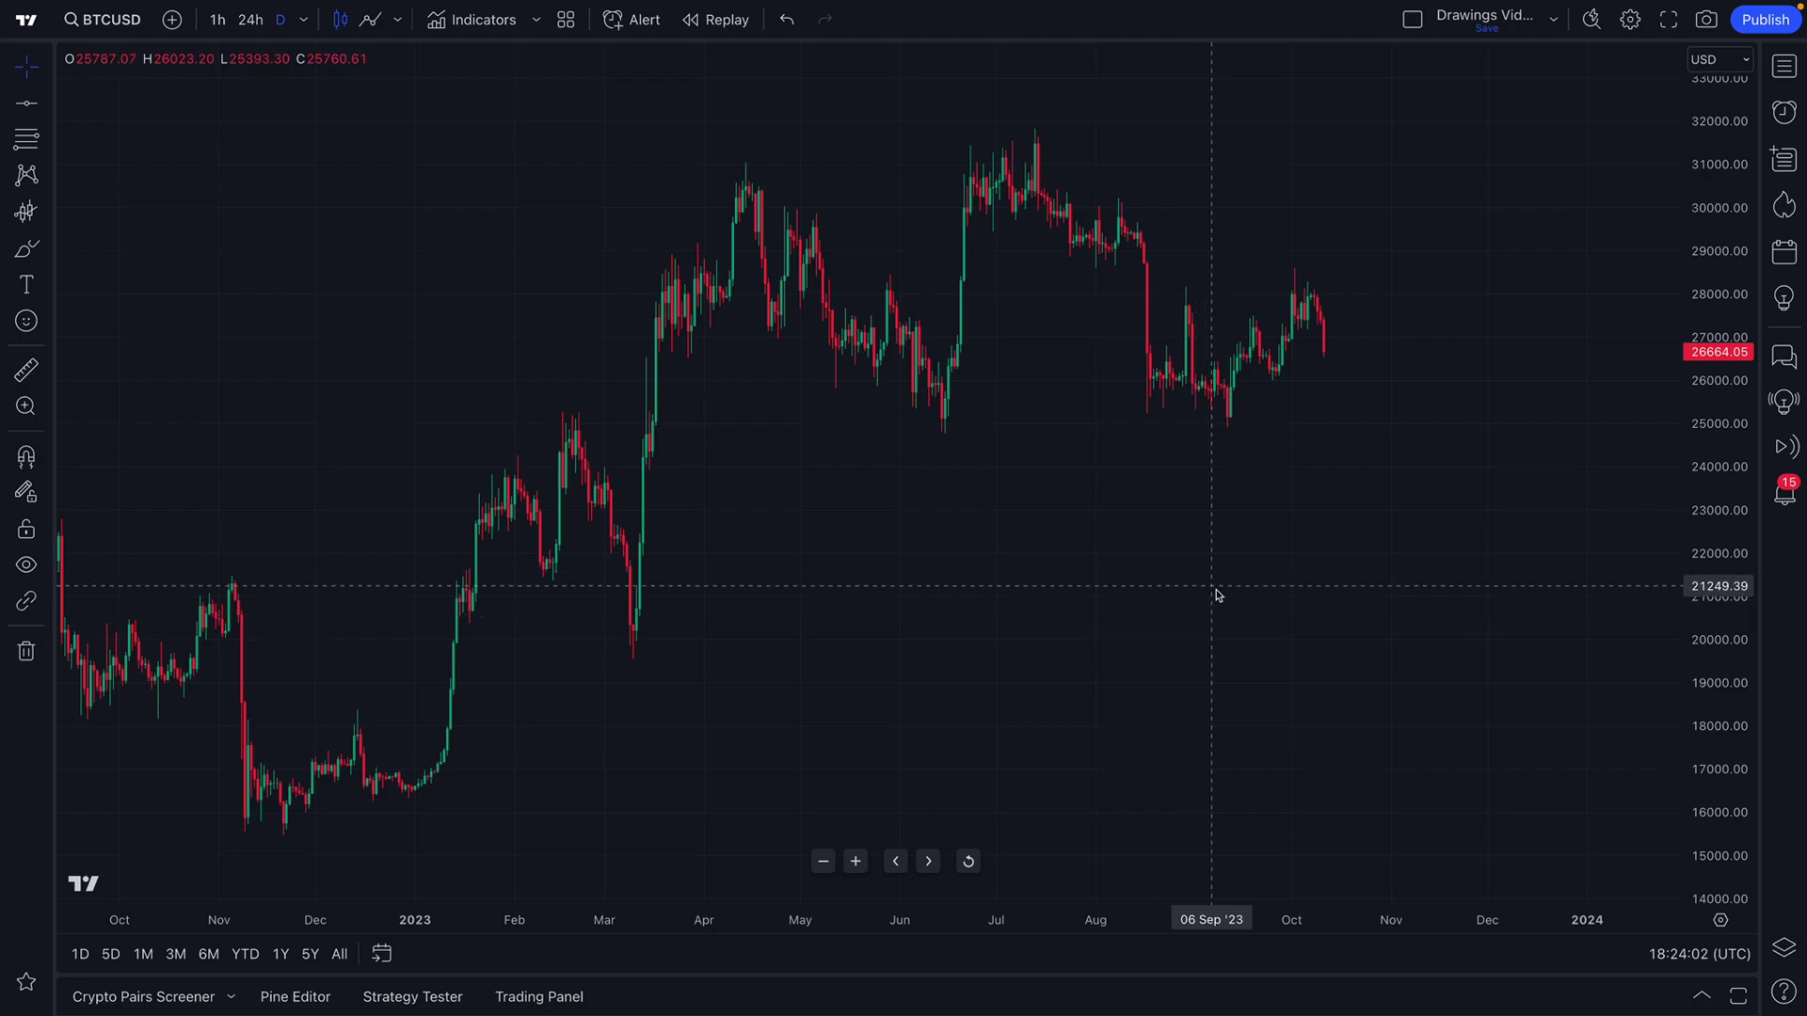
- Zoom the BTCUSD daily chart in on 2023, then browse the Lines and Fibonacci tool lists
{"action": "scroll", "coordinate": [1216, 535], "scroll_direction": "up", "scroll_amount": 2}
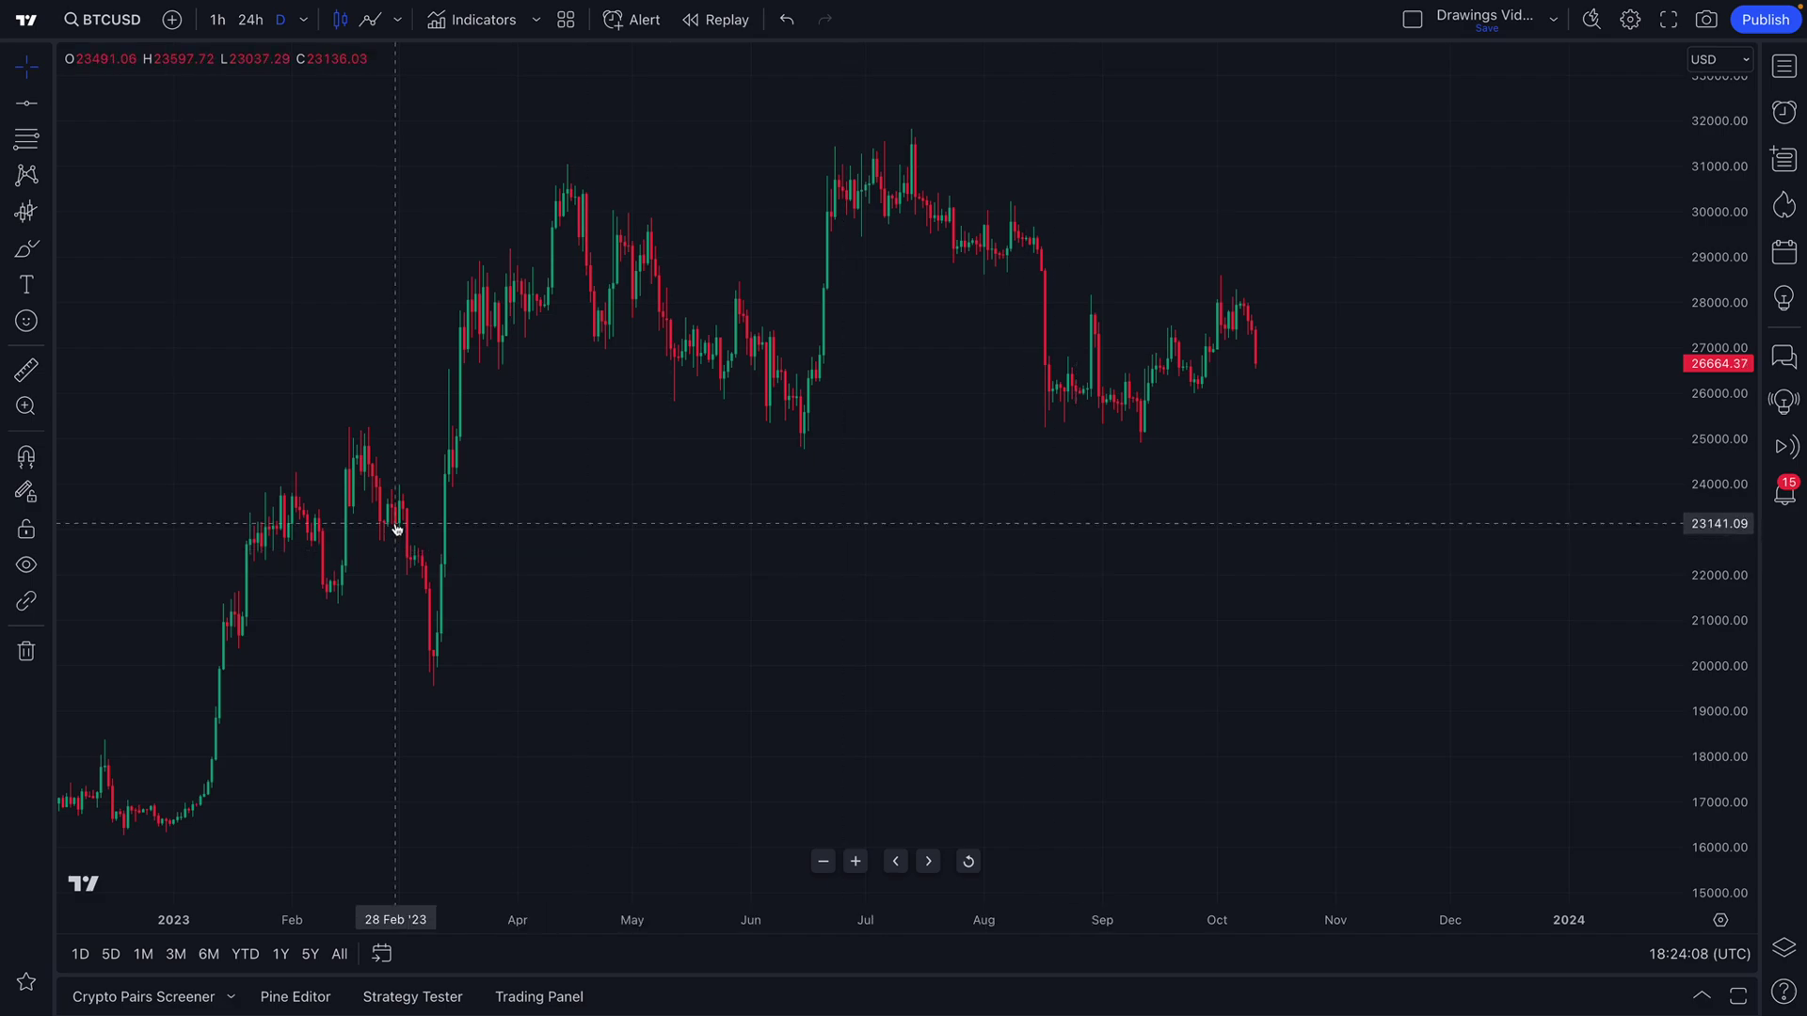
{"action": "left_click", "coordinate": [49, 110]}
{"action": "left_click", "coordinate": [49, 139]}
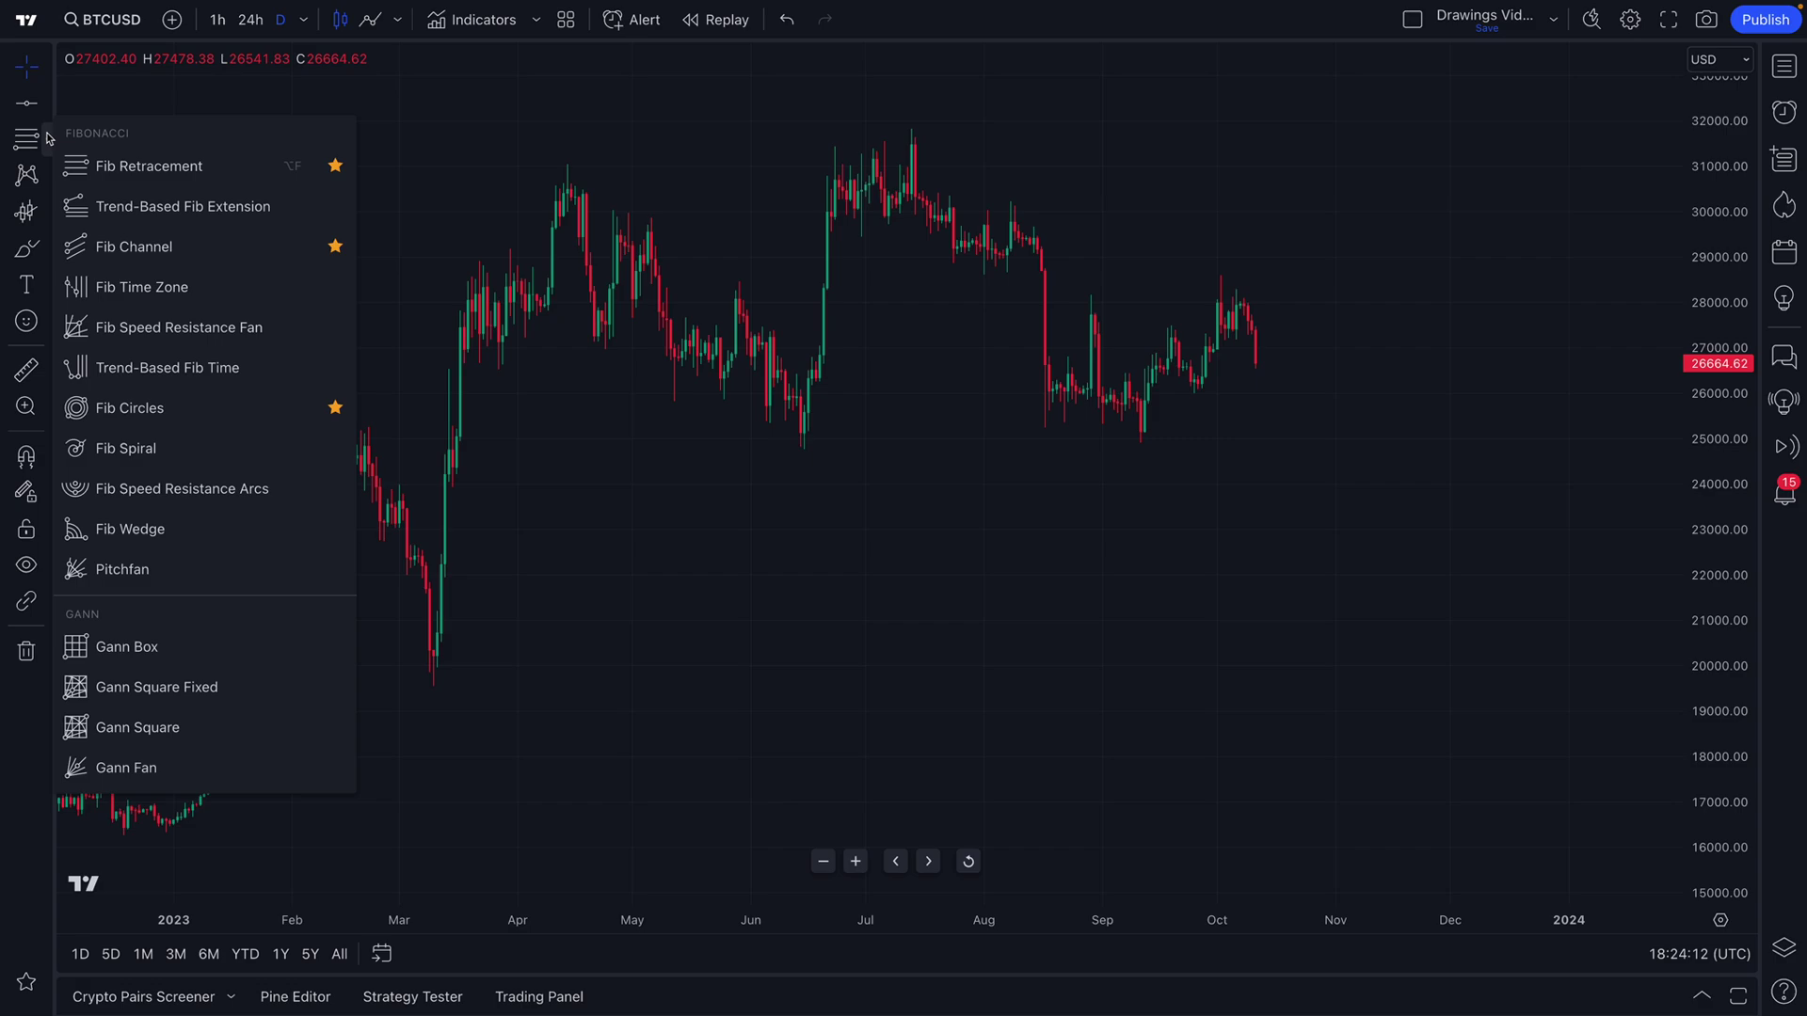
{"action": "left_click", "coordinate": [49, 138]}
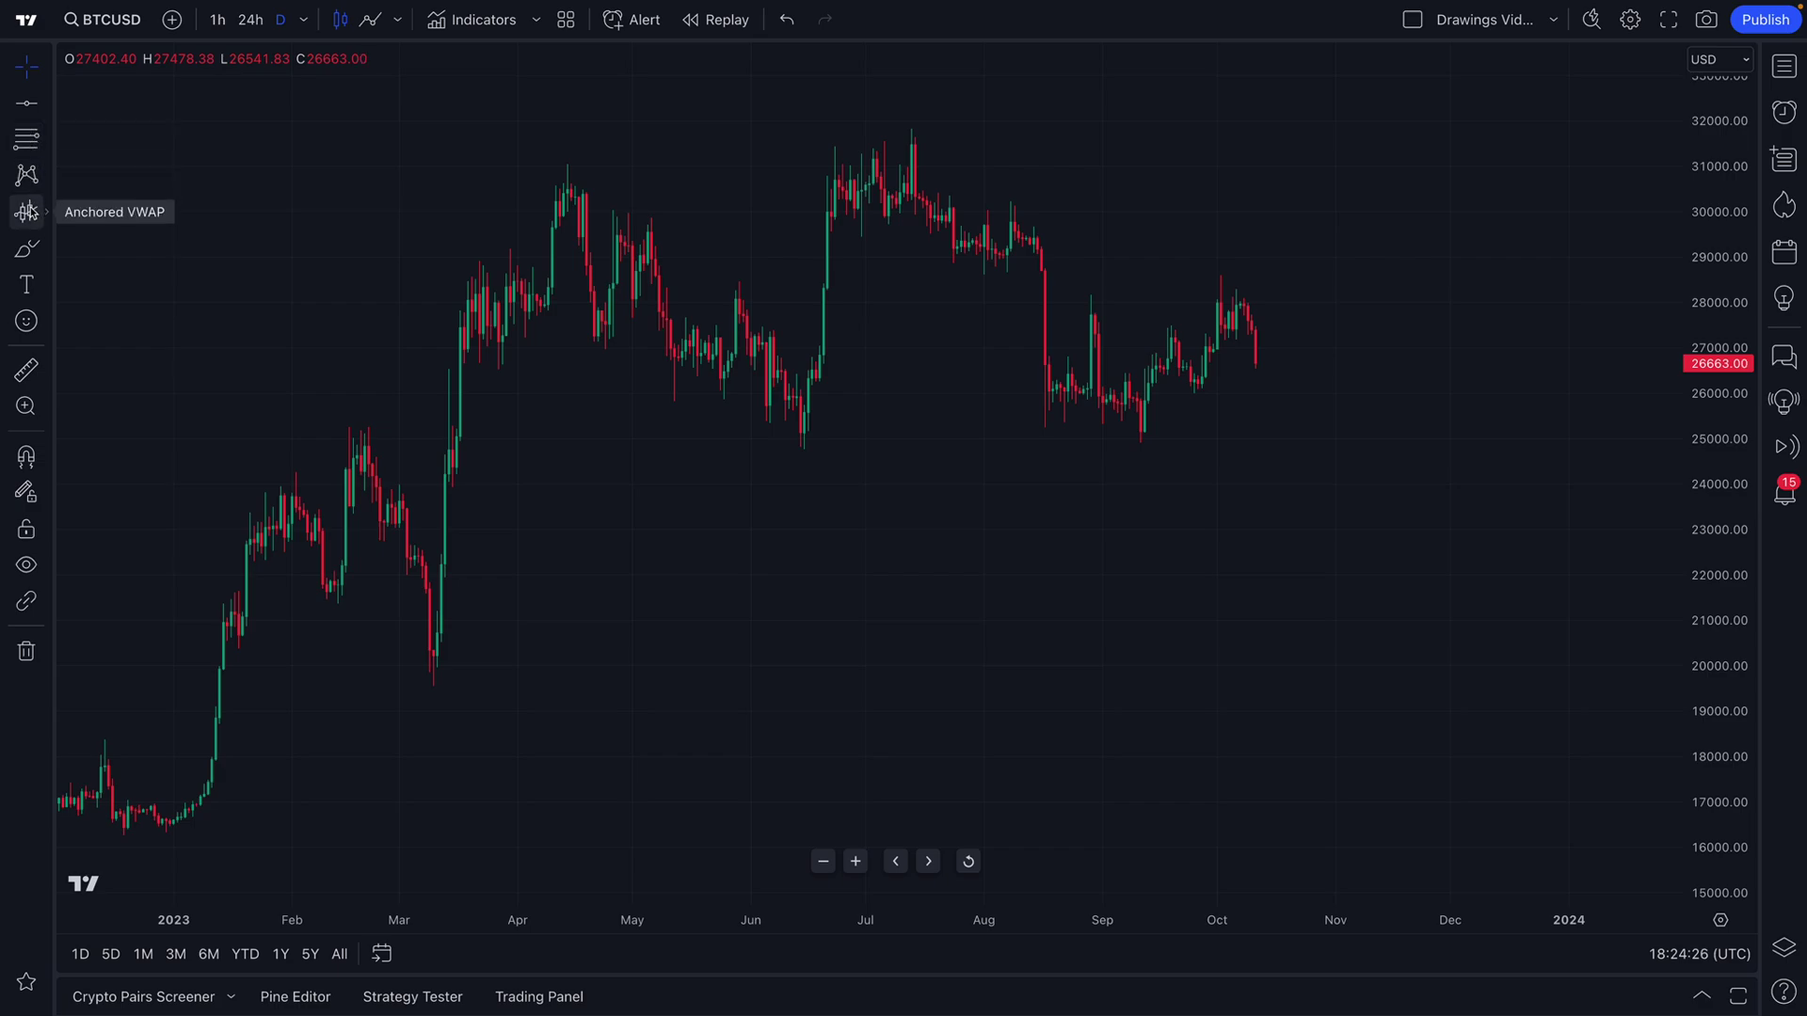
- Anchor a VWAP at the 14 Jul '23 high, zoom in to April–October, then delete it
{"action": "left_click", "coordinate": [28, 212]}
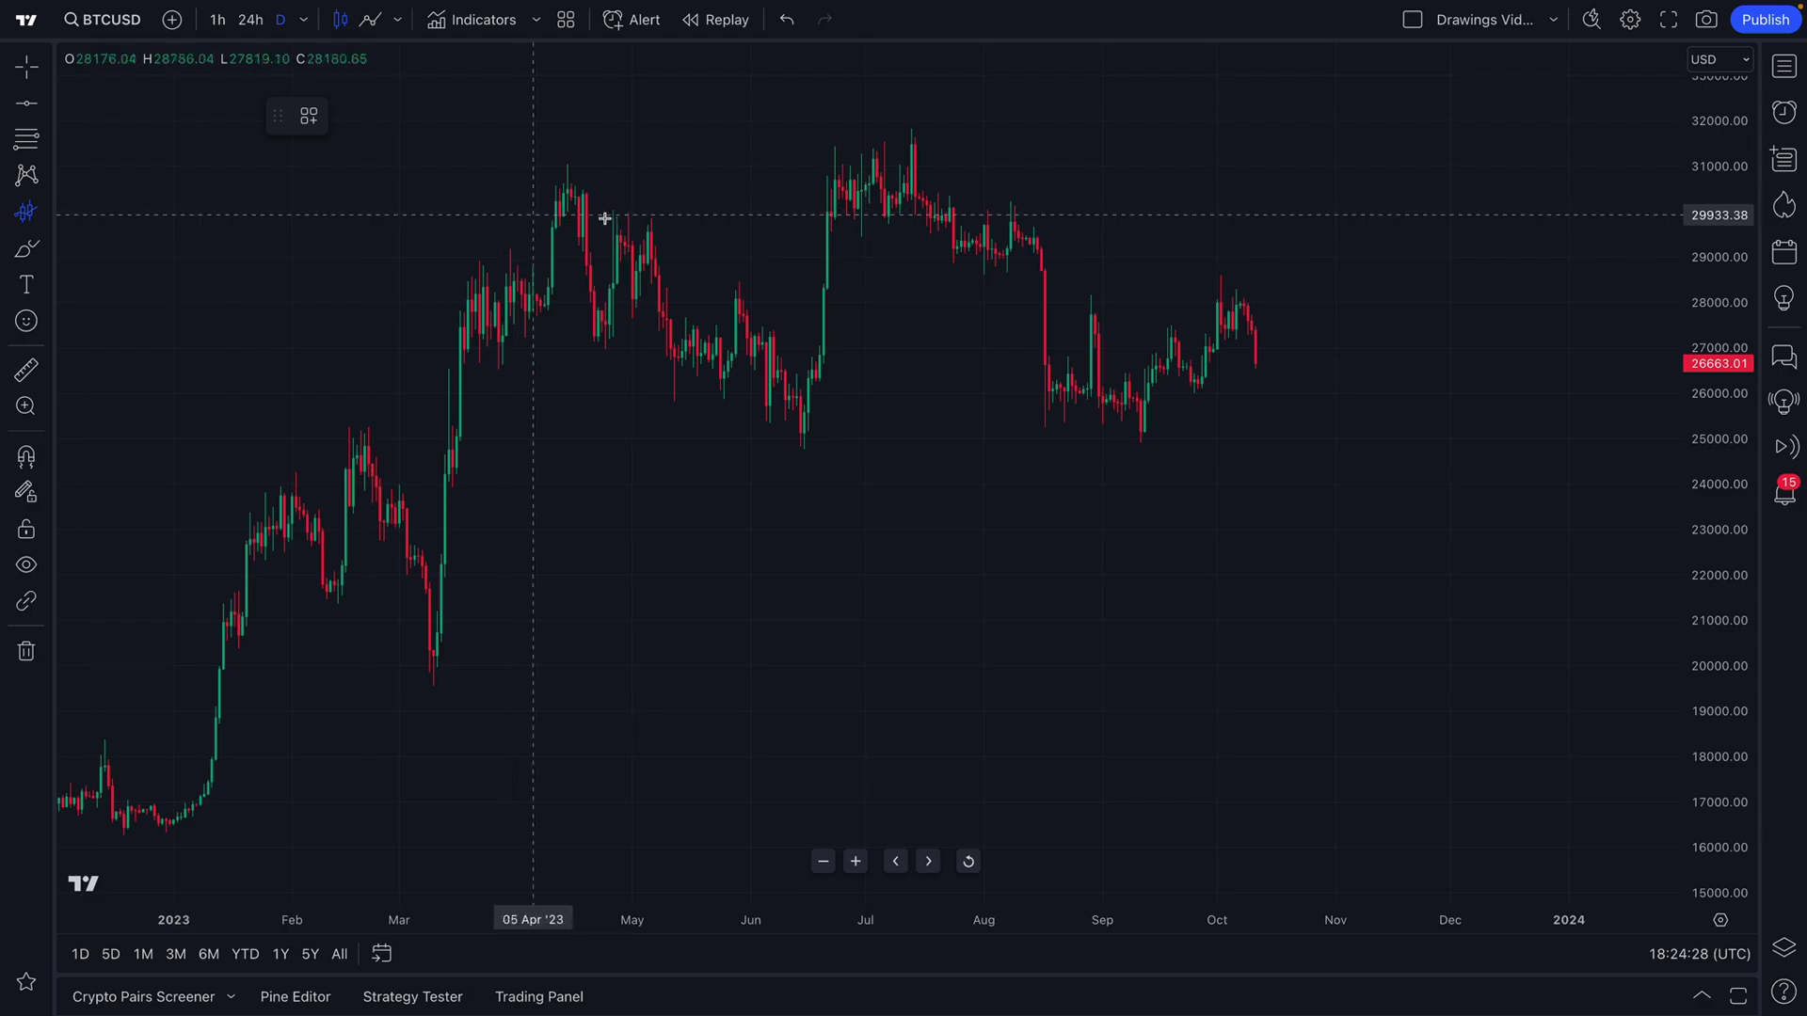
{"action": "left_click", "coordinate": [915, 145]}
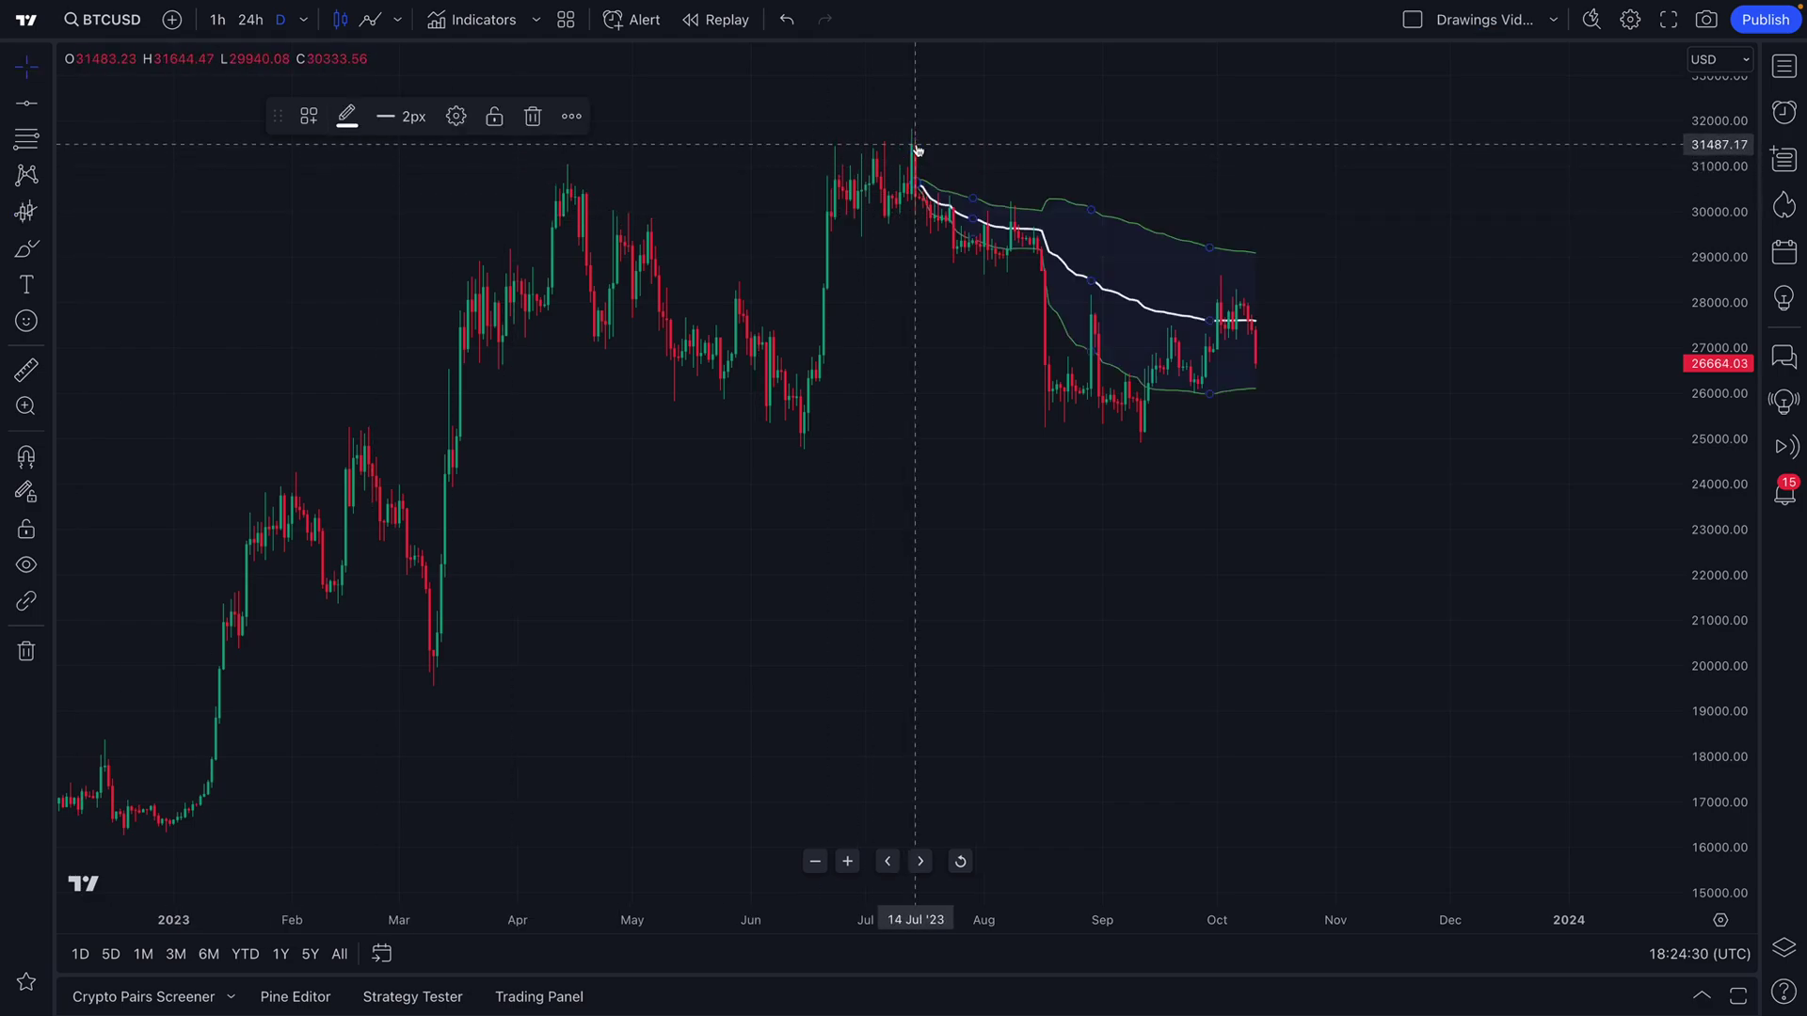
{"action": "scroll", "coordinate": [805, 241], "scroll_direction": "up", "scroll_amount": 2}
{"action": "scroll", "coordinate": [804, 242], "scroll_direction": "up", "scroll_amount": 2}
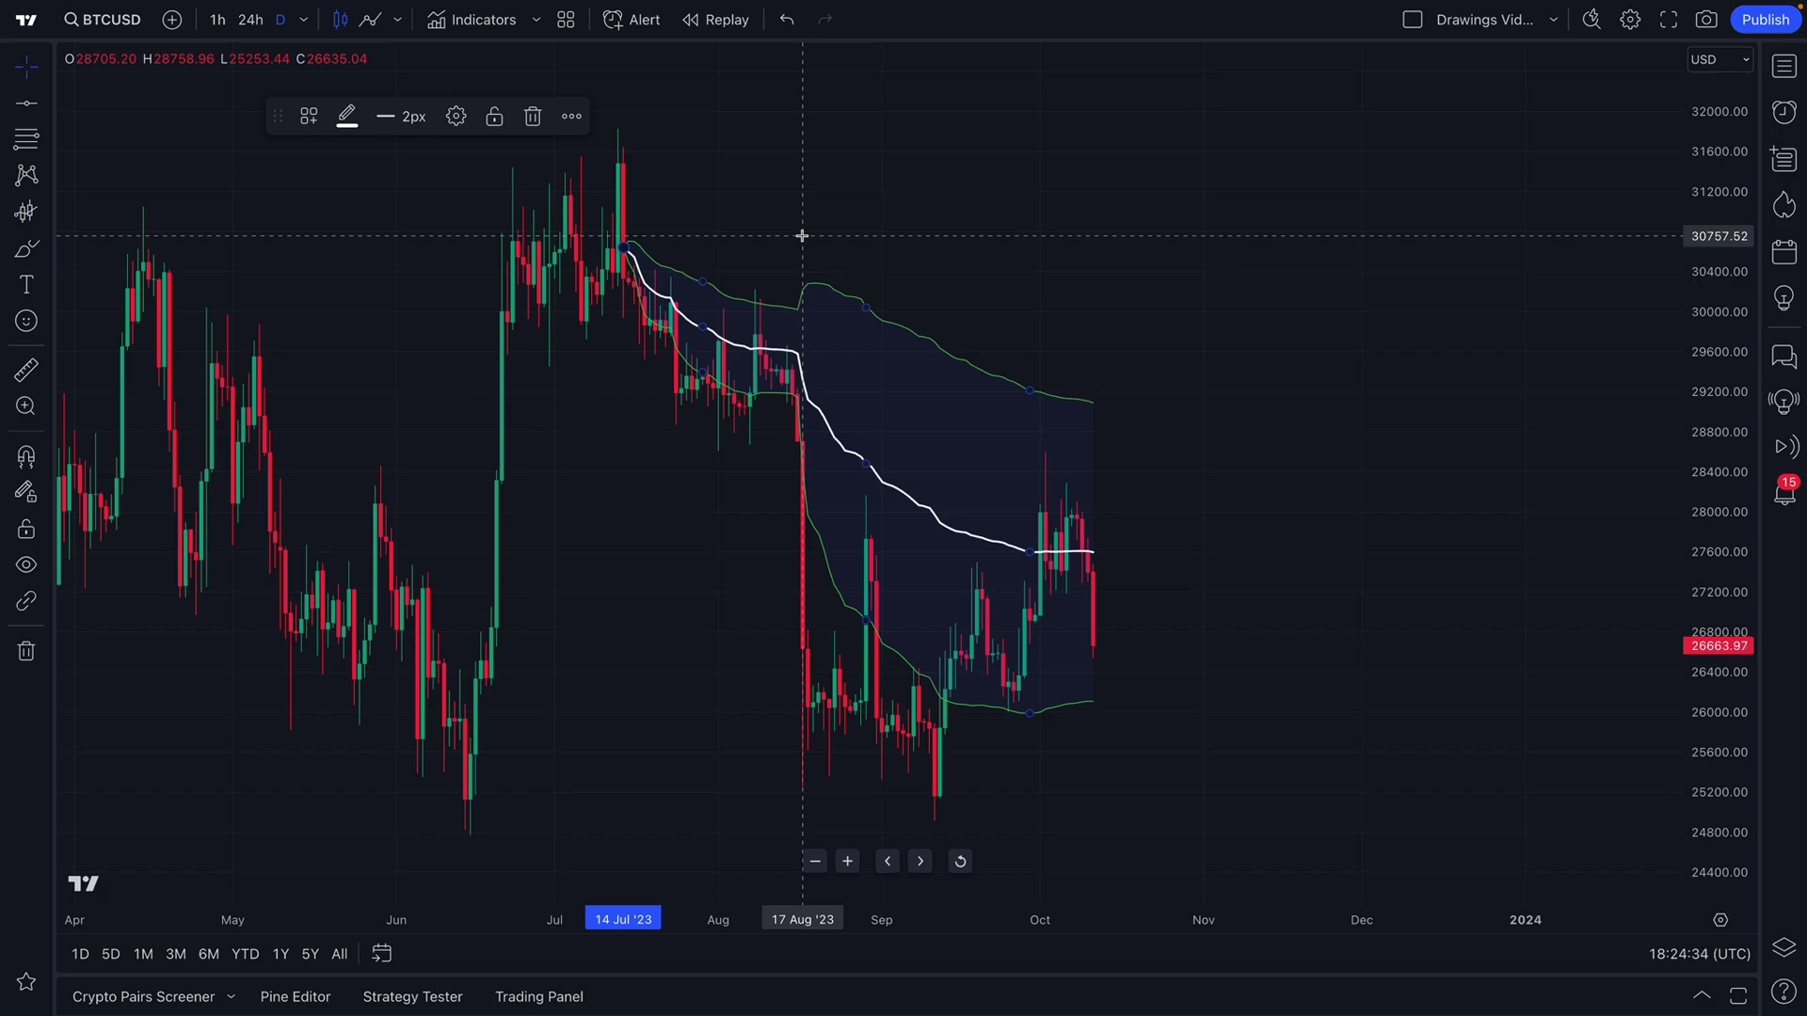
{"action": "key", "text": "Delete"}
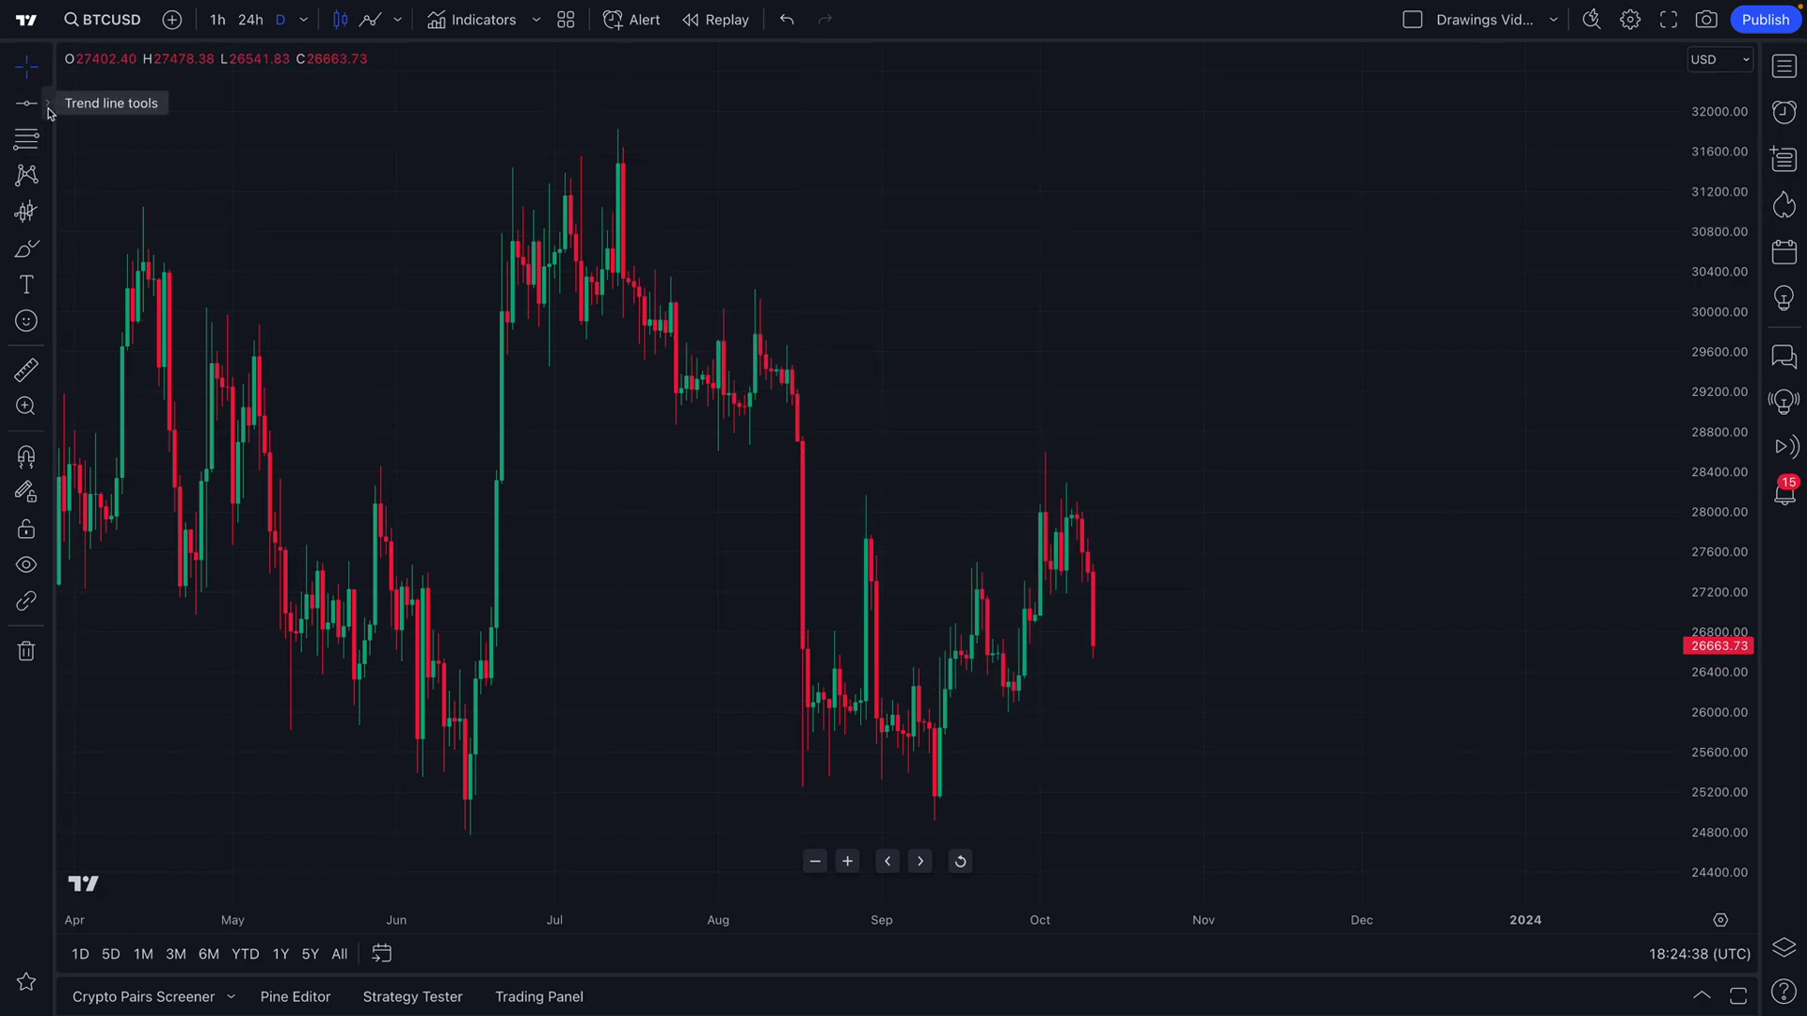
- Browse the Forecasting and Brushes tool lists, ending with the Lines tool list open
{"action": "left_click", "coordinate": [50, 110]}
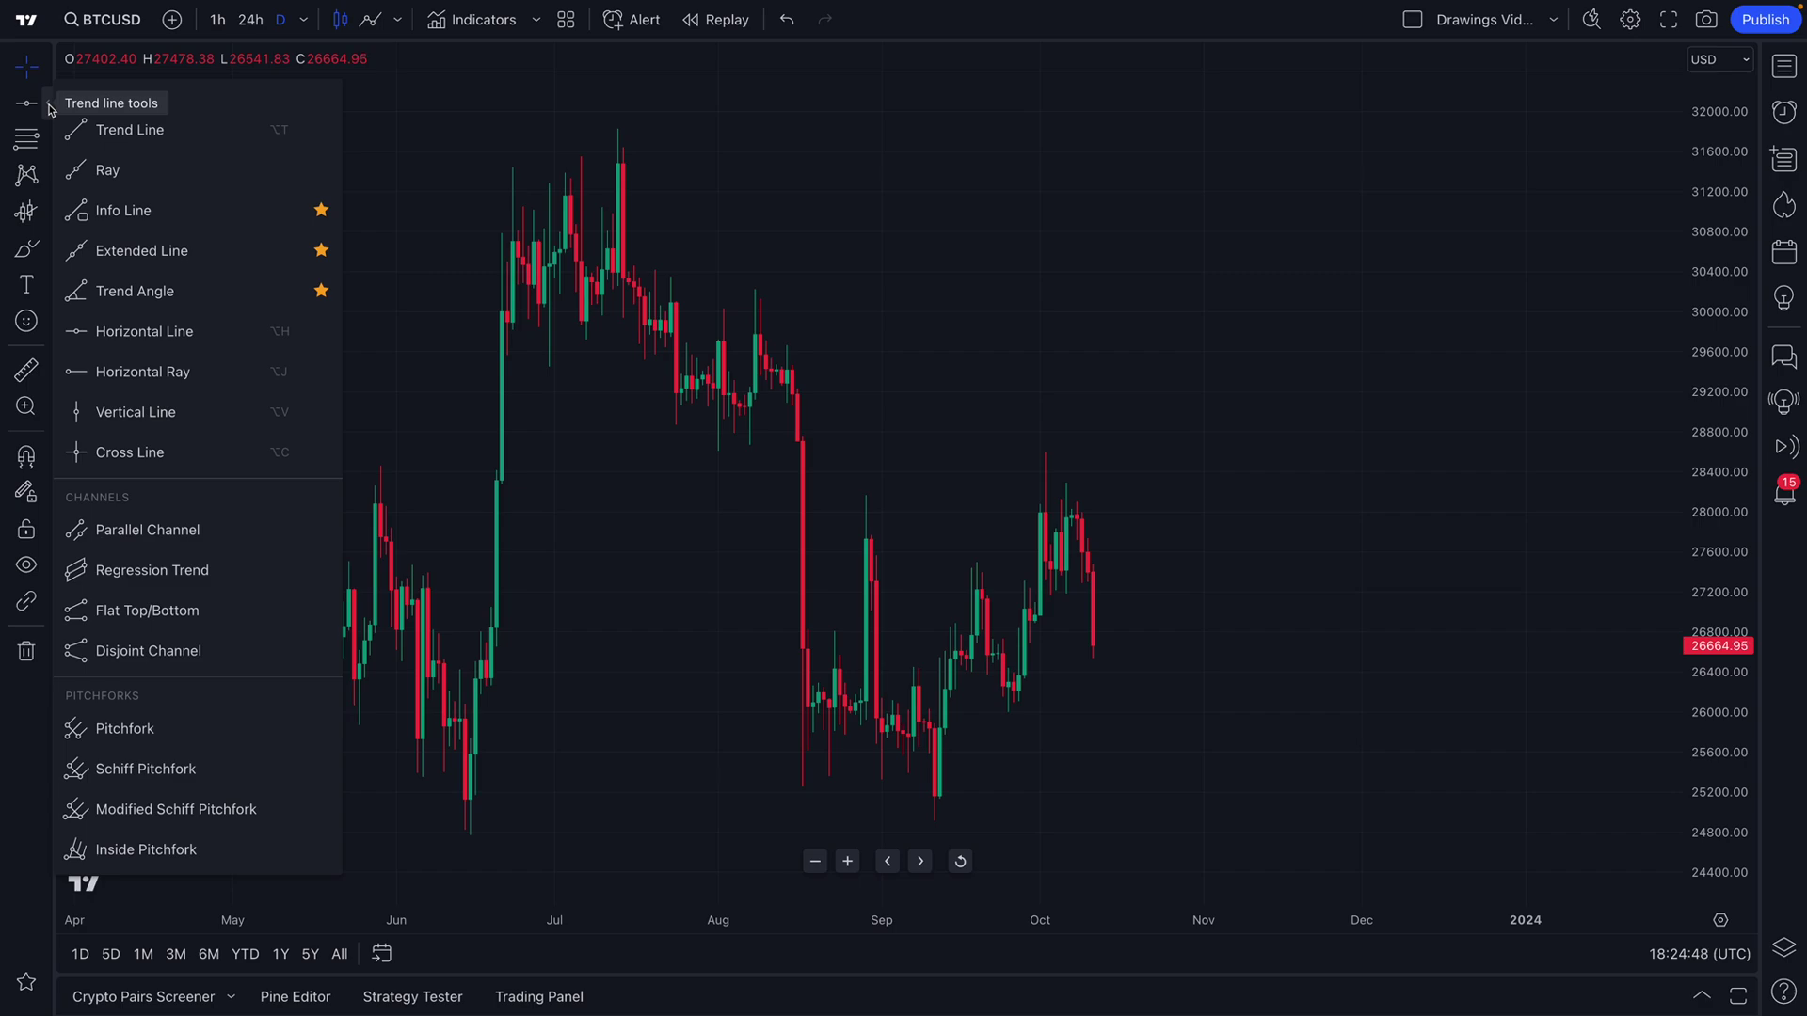
{"action": "left_click", "coordinate": [49, 219]}
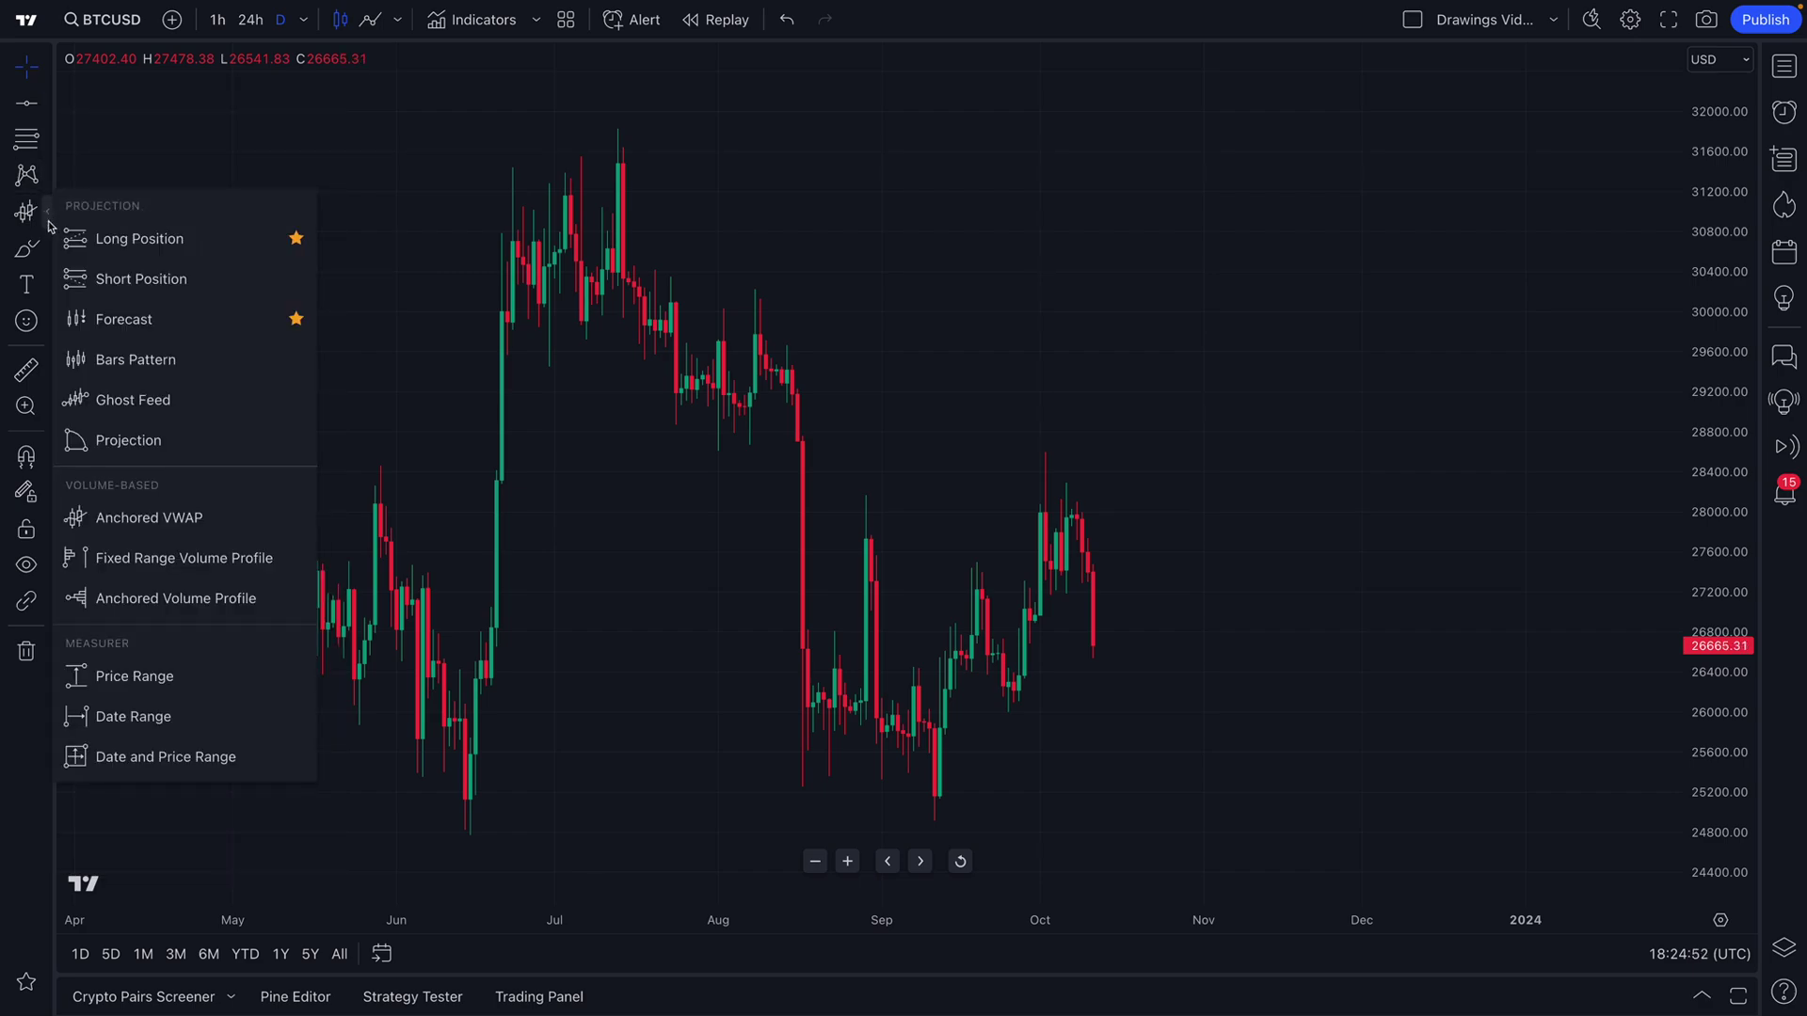
{"action": "left_click", "coordinate": [48, 256]}
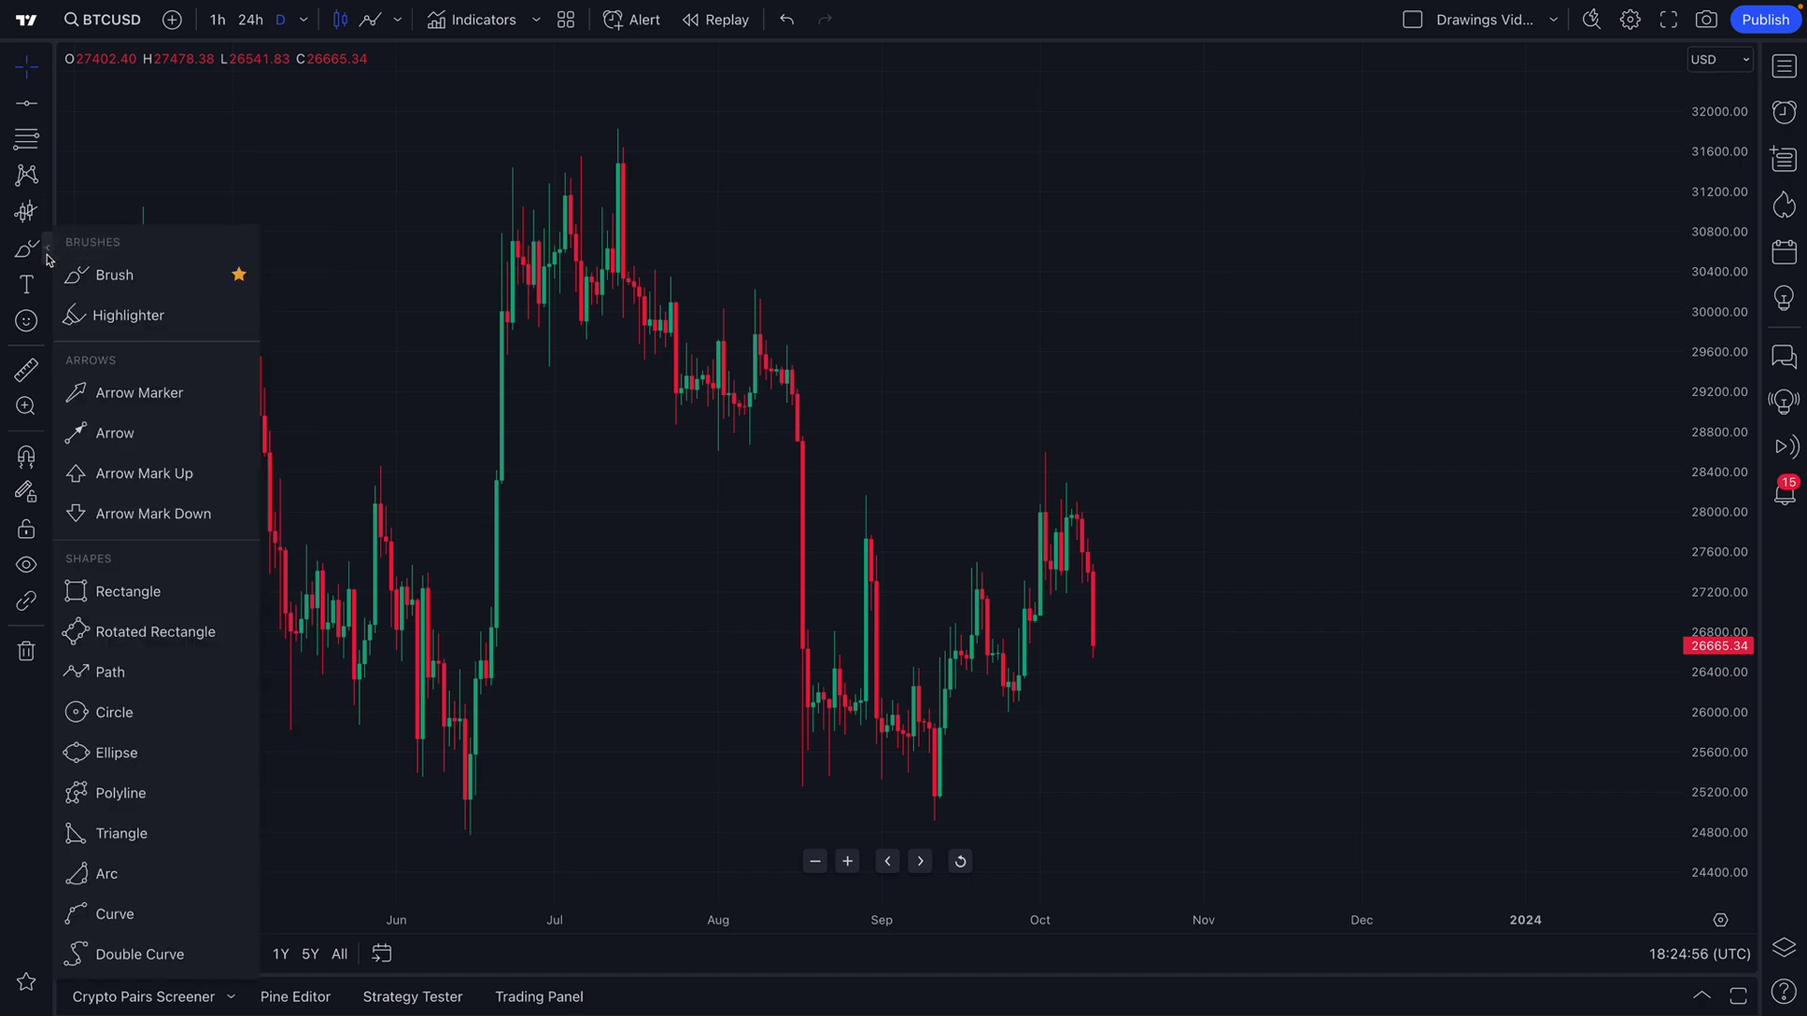
{"action": "left_click", "coordinate": [48, 256]}
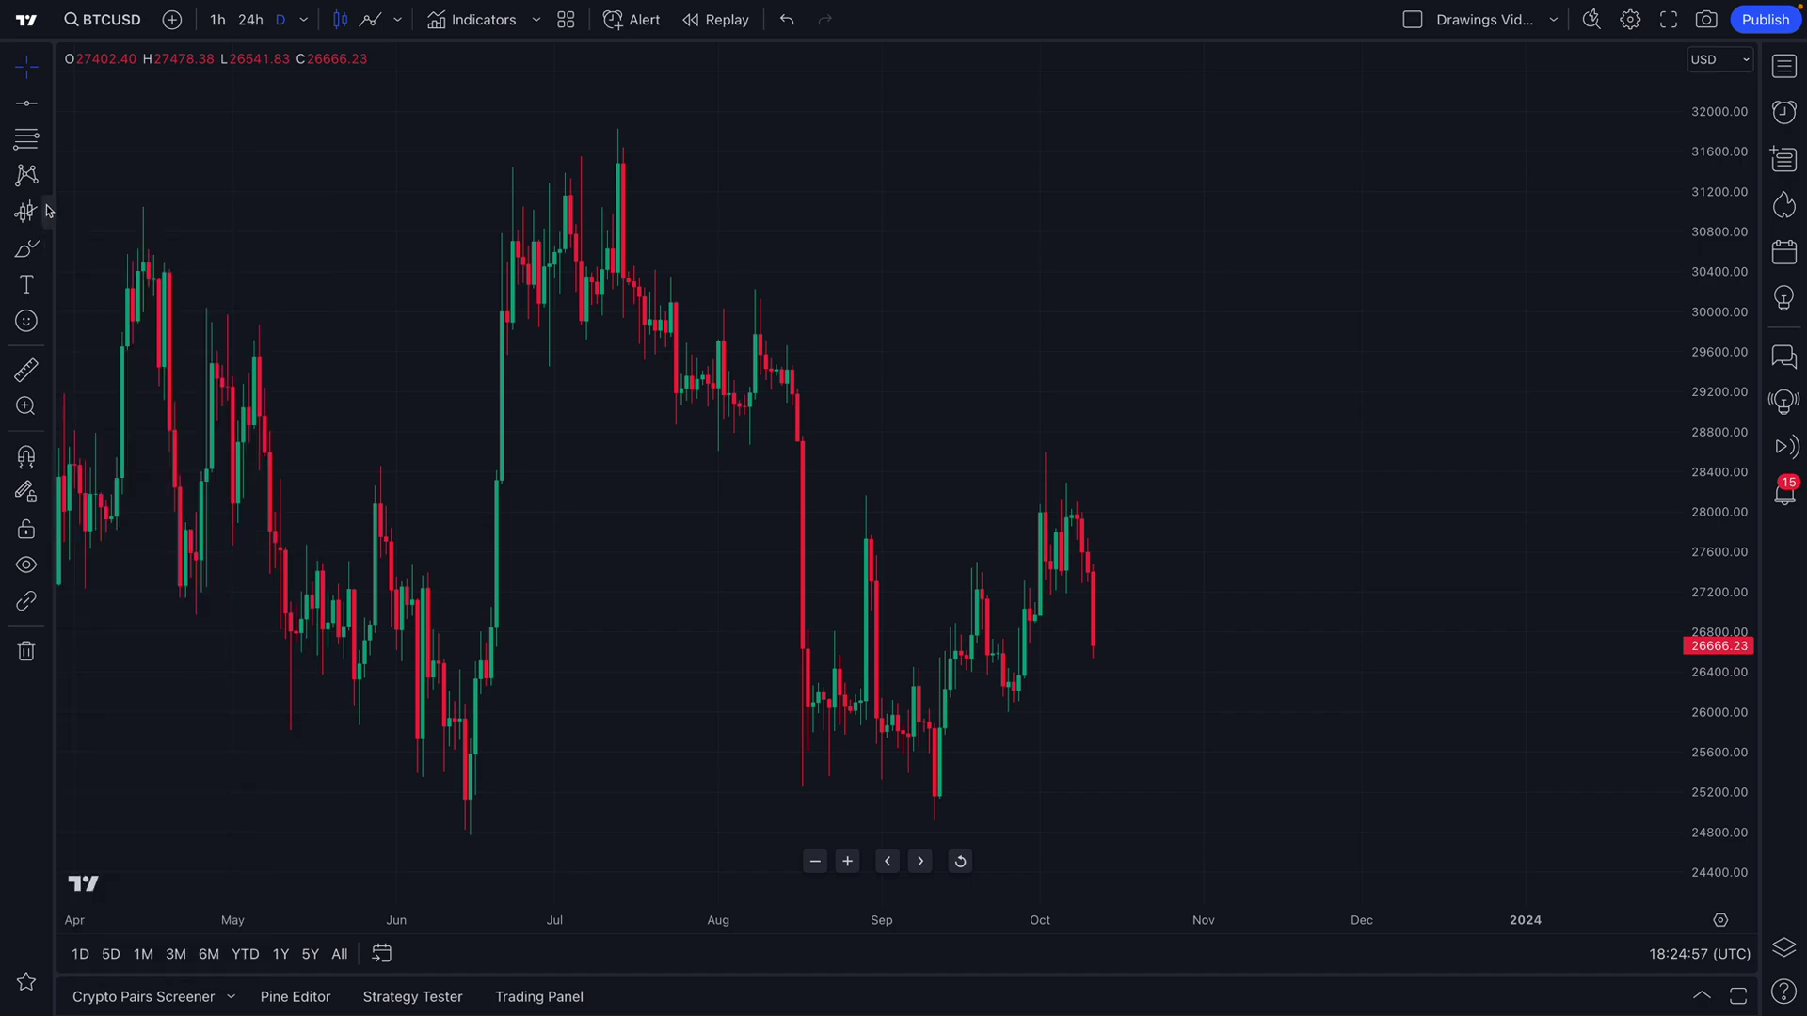
{"action": "left_click", "coordinate": [47, 111]}
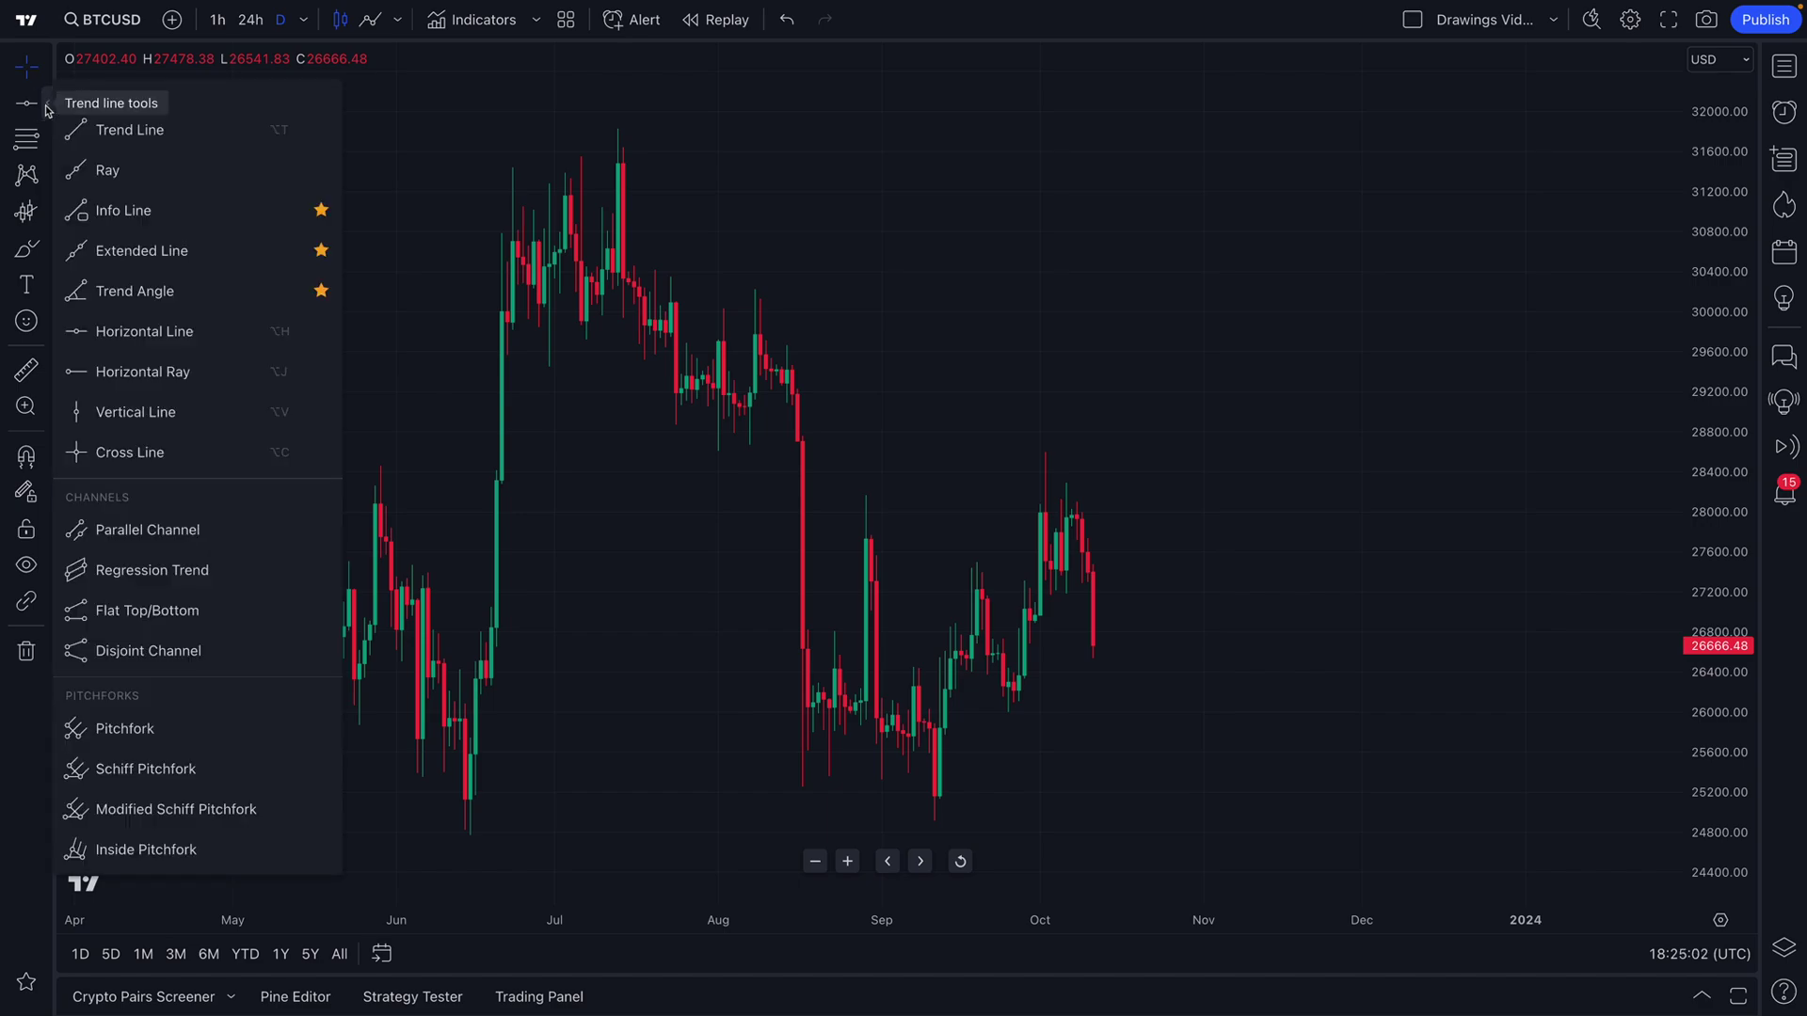
- Place a yellow horizontal support line at the June low near 24,977.52
{"action": "left_click", "coordinate": [132, 334]}
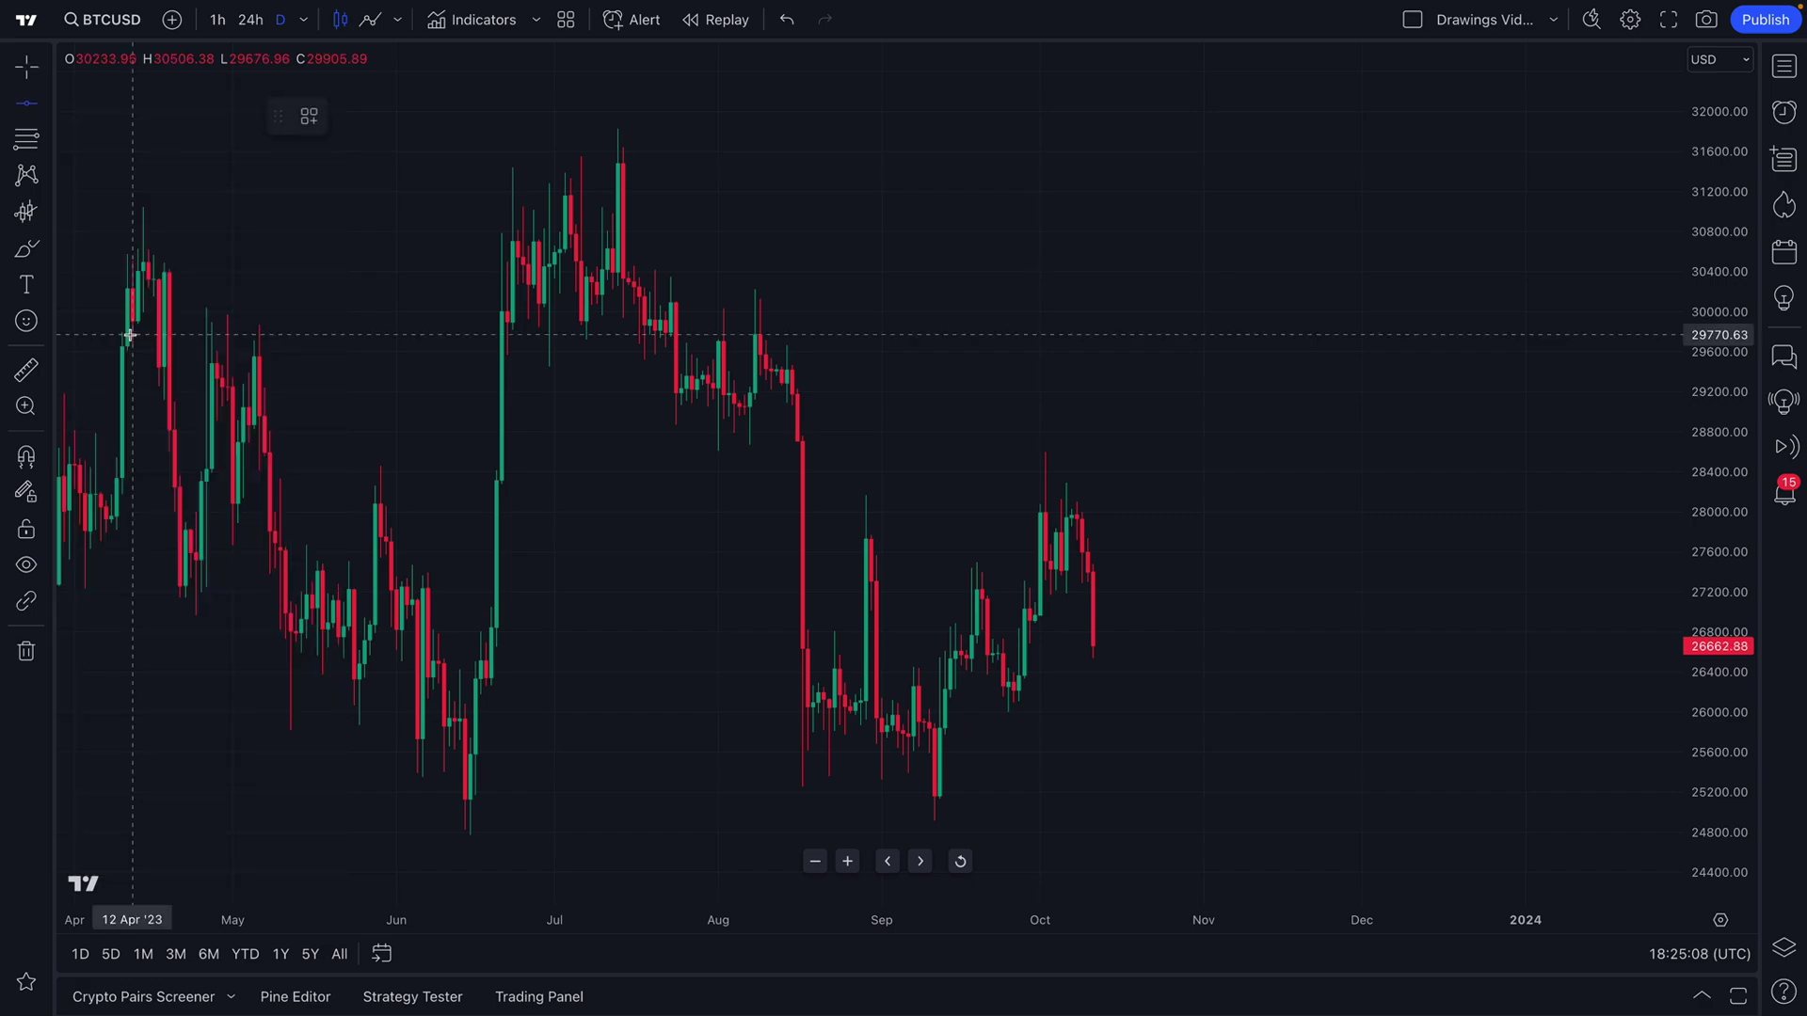
{"action": "scroll", "coordinate": [640, 401], "scroll_direction": "down", "scroll_amount": 3}
{"action": "scroll", "coordinate": [645, 403], "scroll_direction": "up", "scroll_amount": 1}
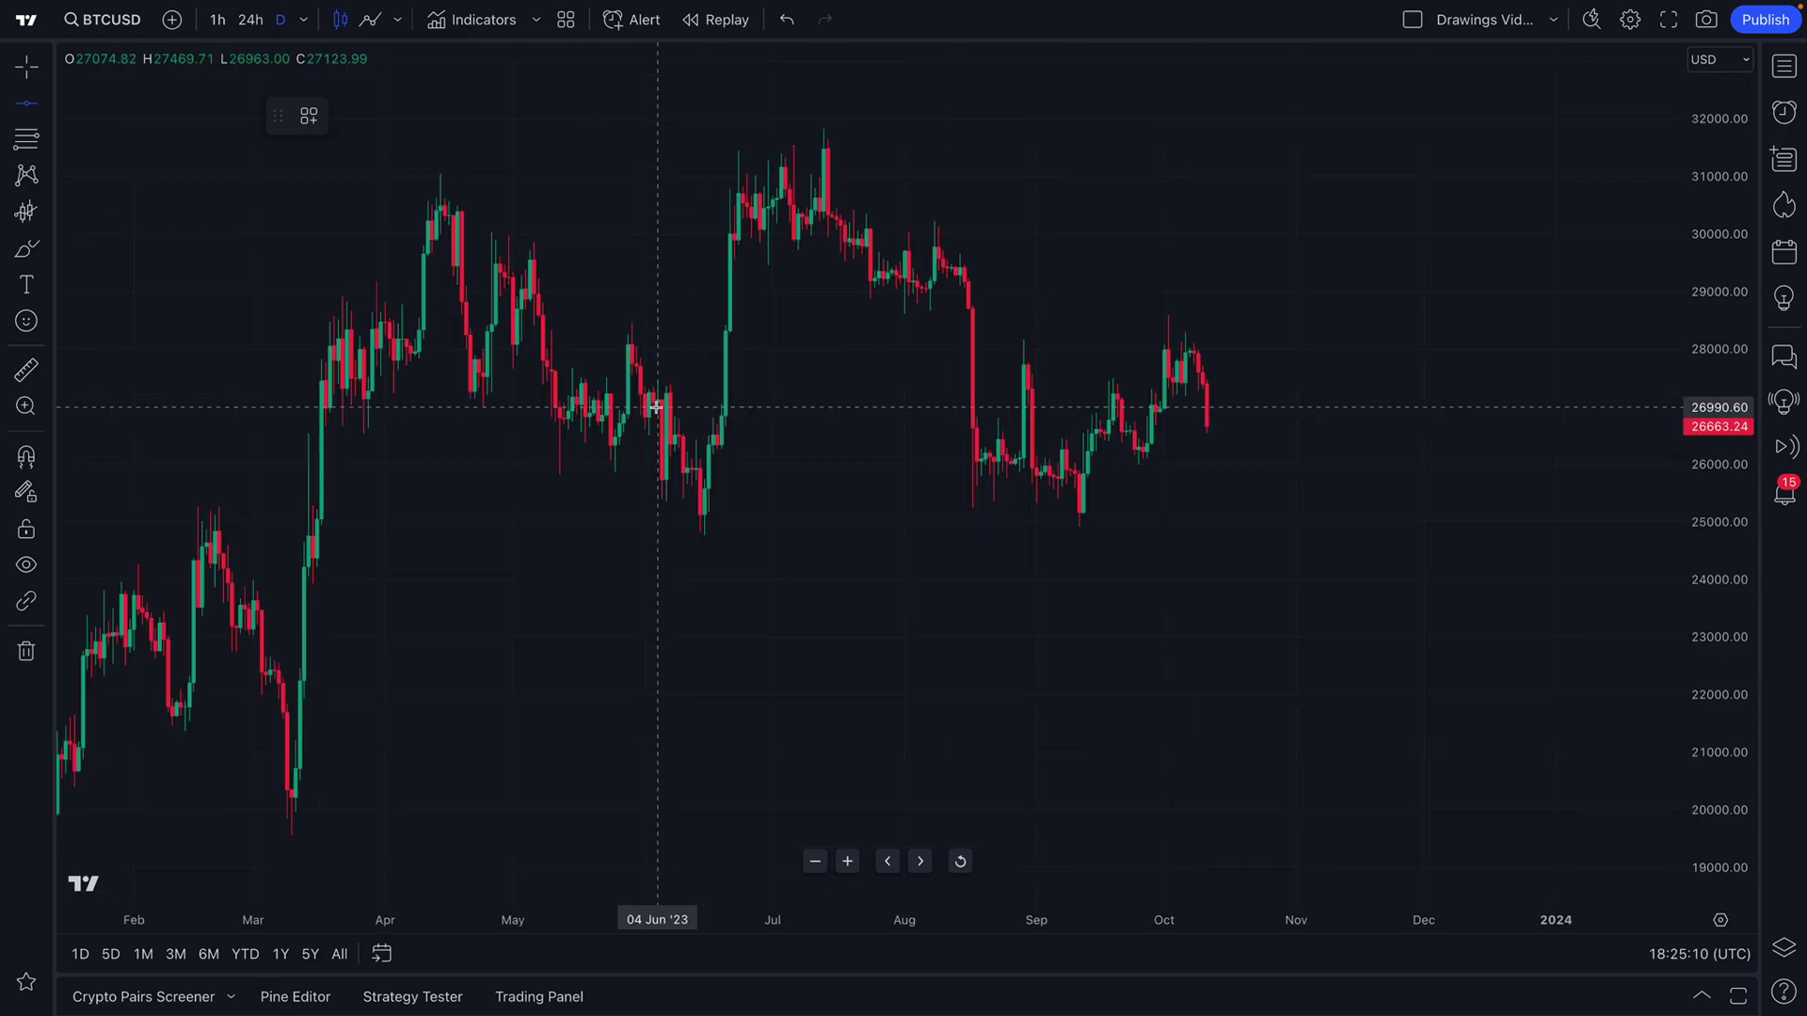
{"action": "left_click", "coordinate": [704, 524]}
{"action": "scroll", "coordinate": [706, 523], "scroll_direction": "up", "scroll_amount": 3}
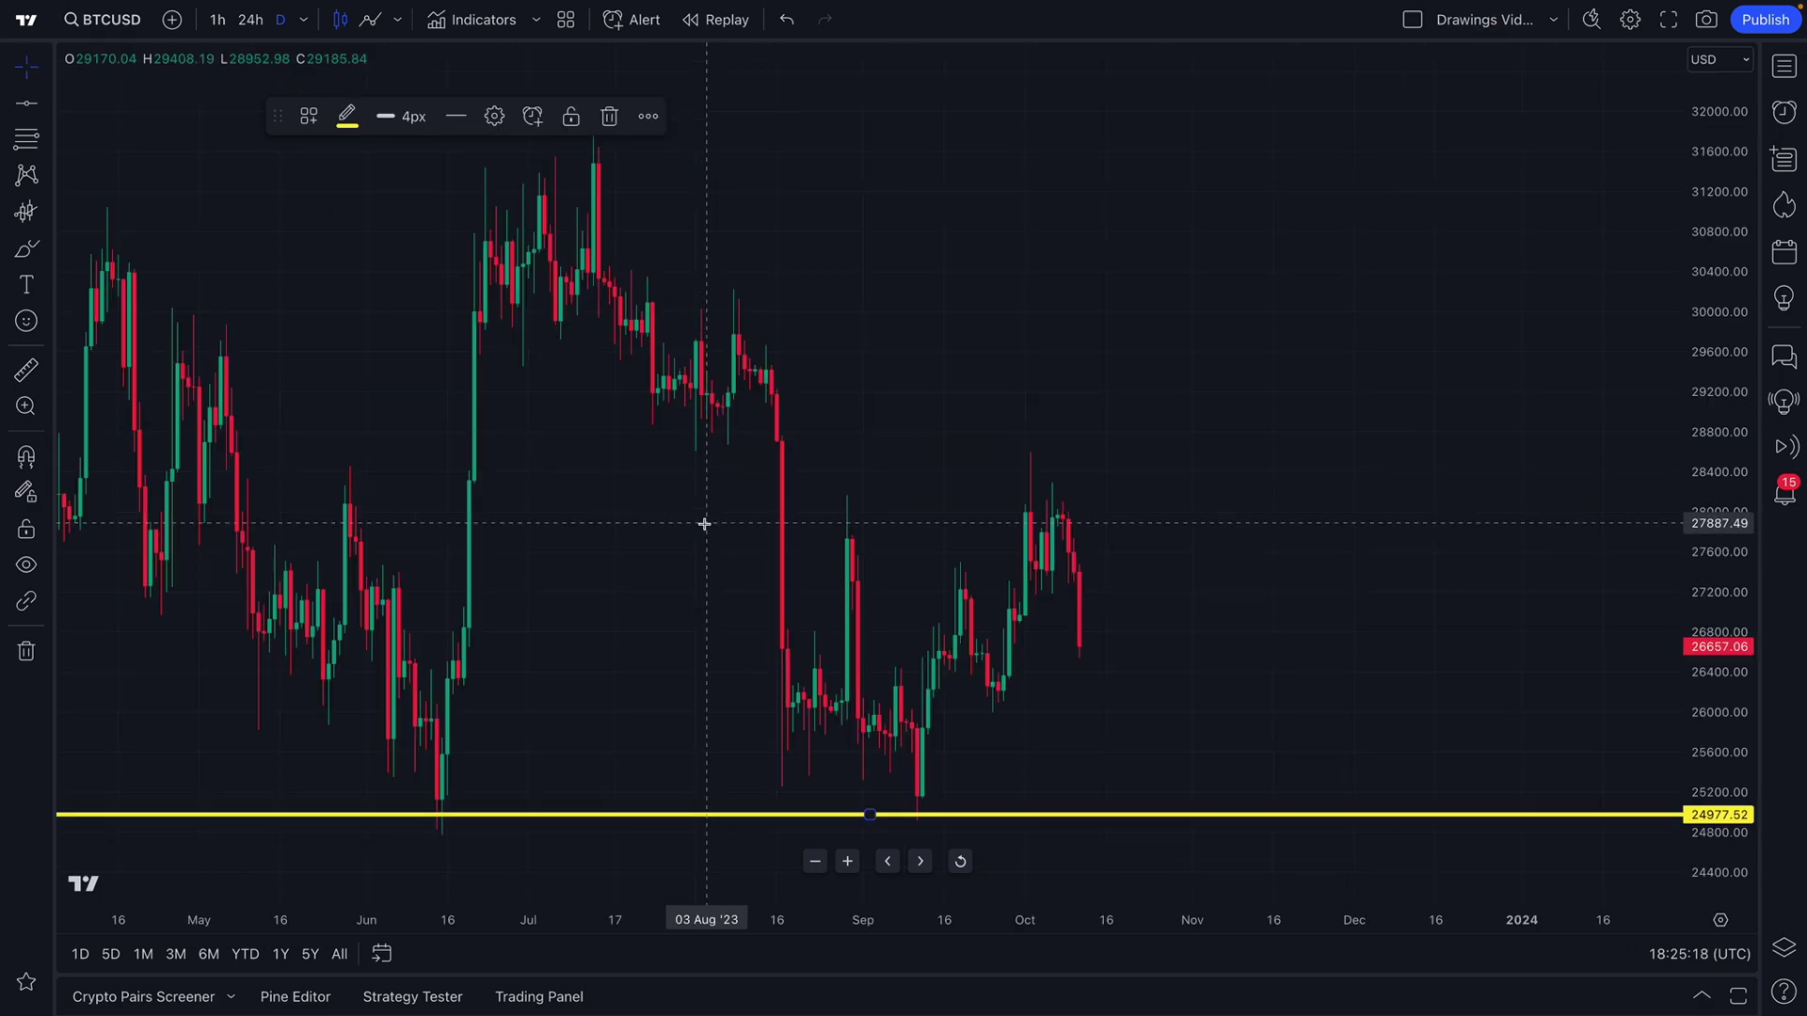
- Circle the June and September lows with the brush, undoing a stray curved arrow stroke
{"action": "left_click", "coordinate": [27, 249]}
{"action": "mouse_move", "coordinate": [439, 793]}
{"action": "left_mouse_down"}
{"action": "mouse_move", "coordinate": [407, 818]}
{"action": "mouse_move", "coordinate": [459, 802]}
{"action": "mouse_move", "coordinate": [416, 823]}
{"action": "left_mouse_up"}
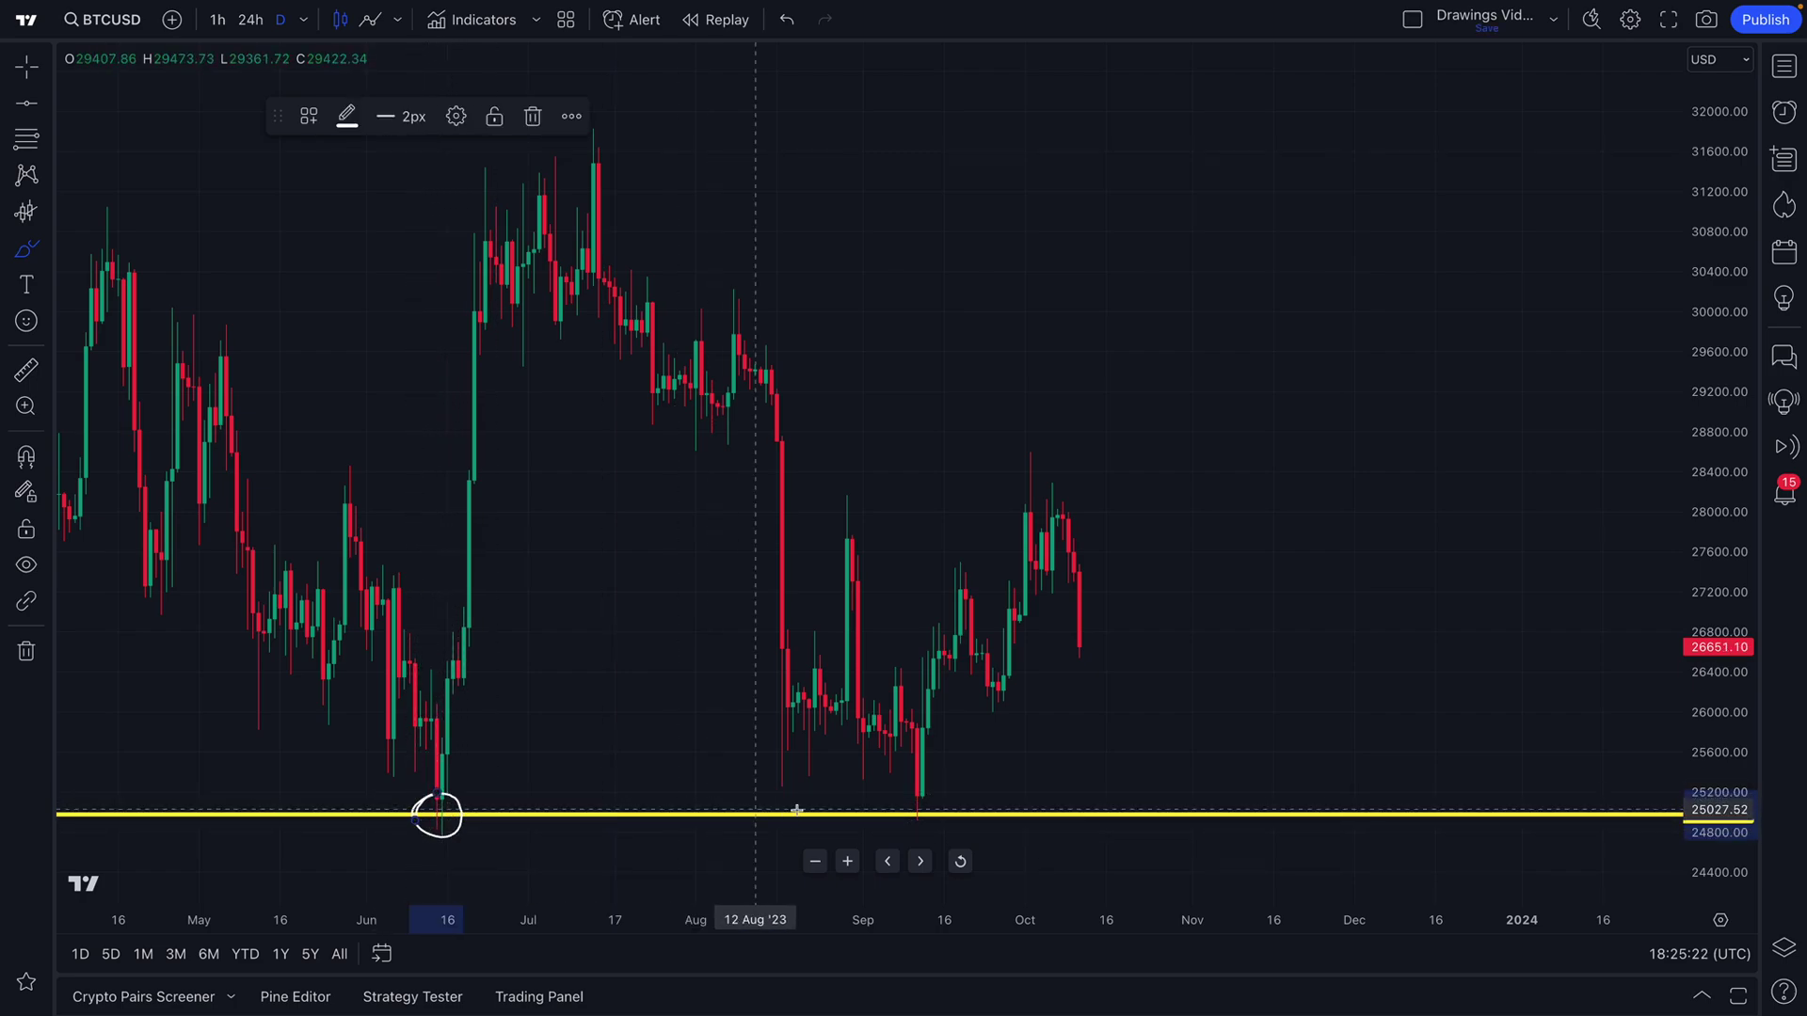
{"action": "mouse_move", "coordinate": [926, 807]}
{"action": "left_mouse_down"}
{"action": "mouse_move", "coordinate": [895, 834]}
{"action": "mouse_move", "coordinate": [924, 796]}
{"action": "left_mouse_up"}
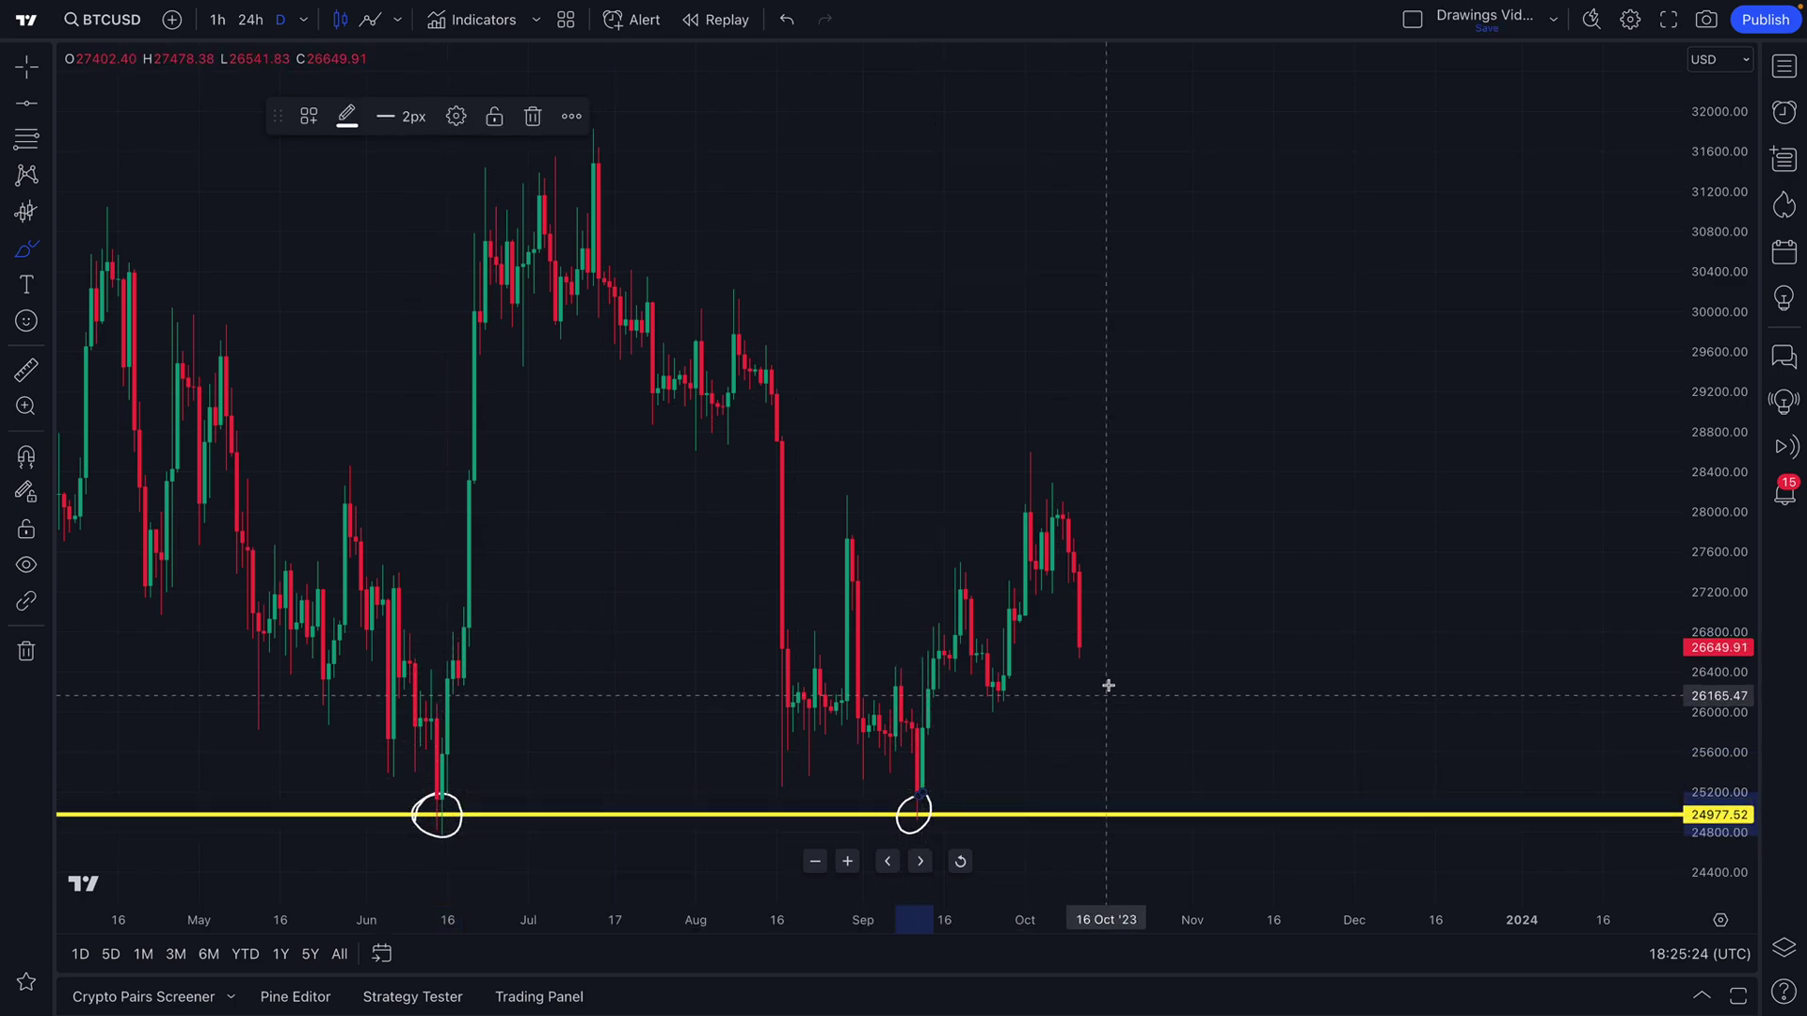
{"action": "mouse_move", "coordinate": [1082, 644]}
{"action": "left_mouse_down"}
{"action": "mouse_move", "coordinate": [1170, 758]}
{"action": "mouse_move", "coordinate": [1180, 820]}
{"action": "mouse_move", "coordinate": [1188, 803]}
{"action": "left_mouse_up"}
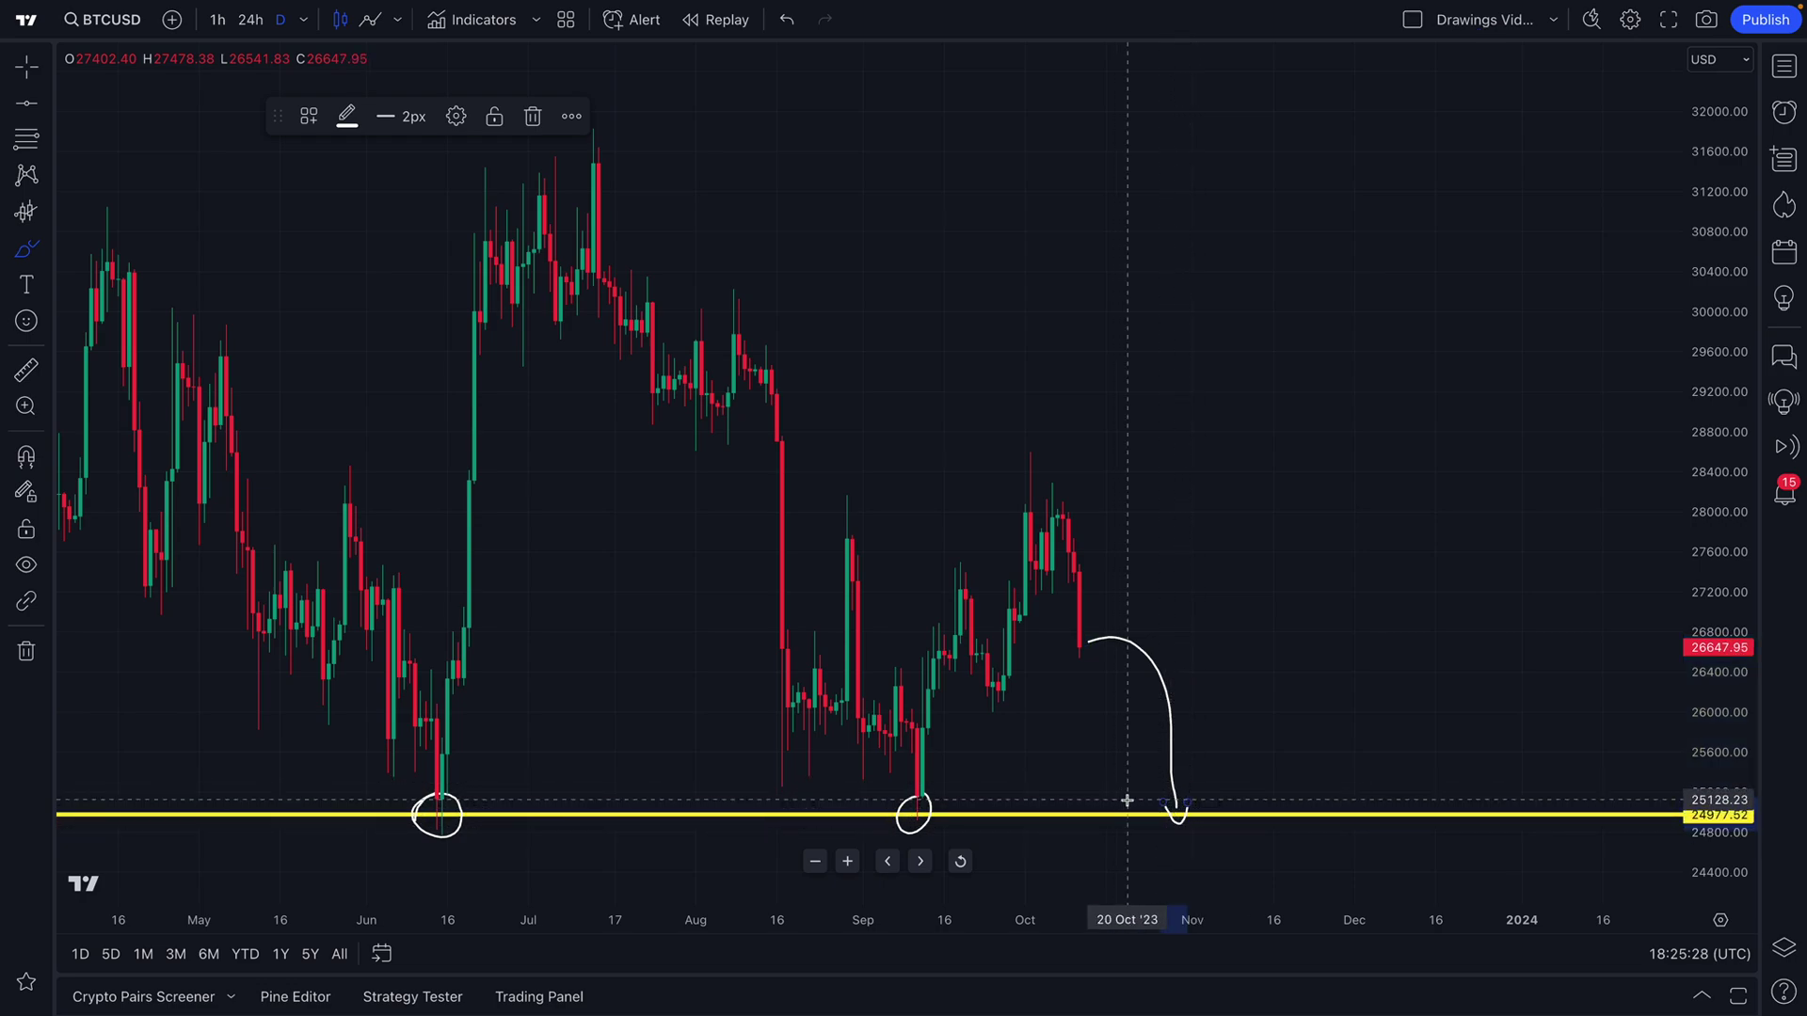
{"action": "key", "text": "ctrl+z"}
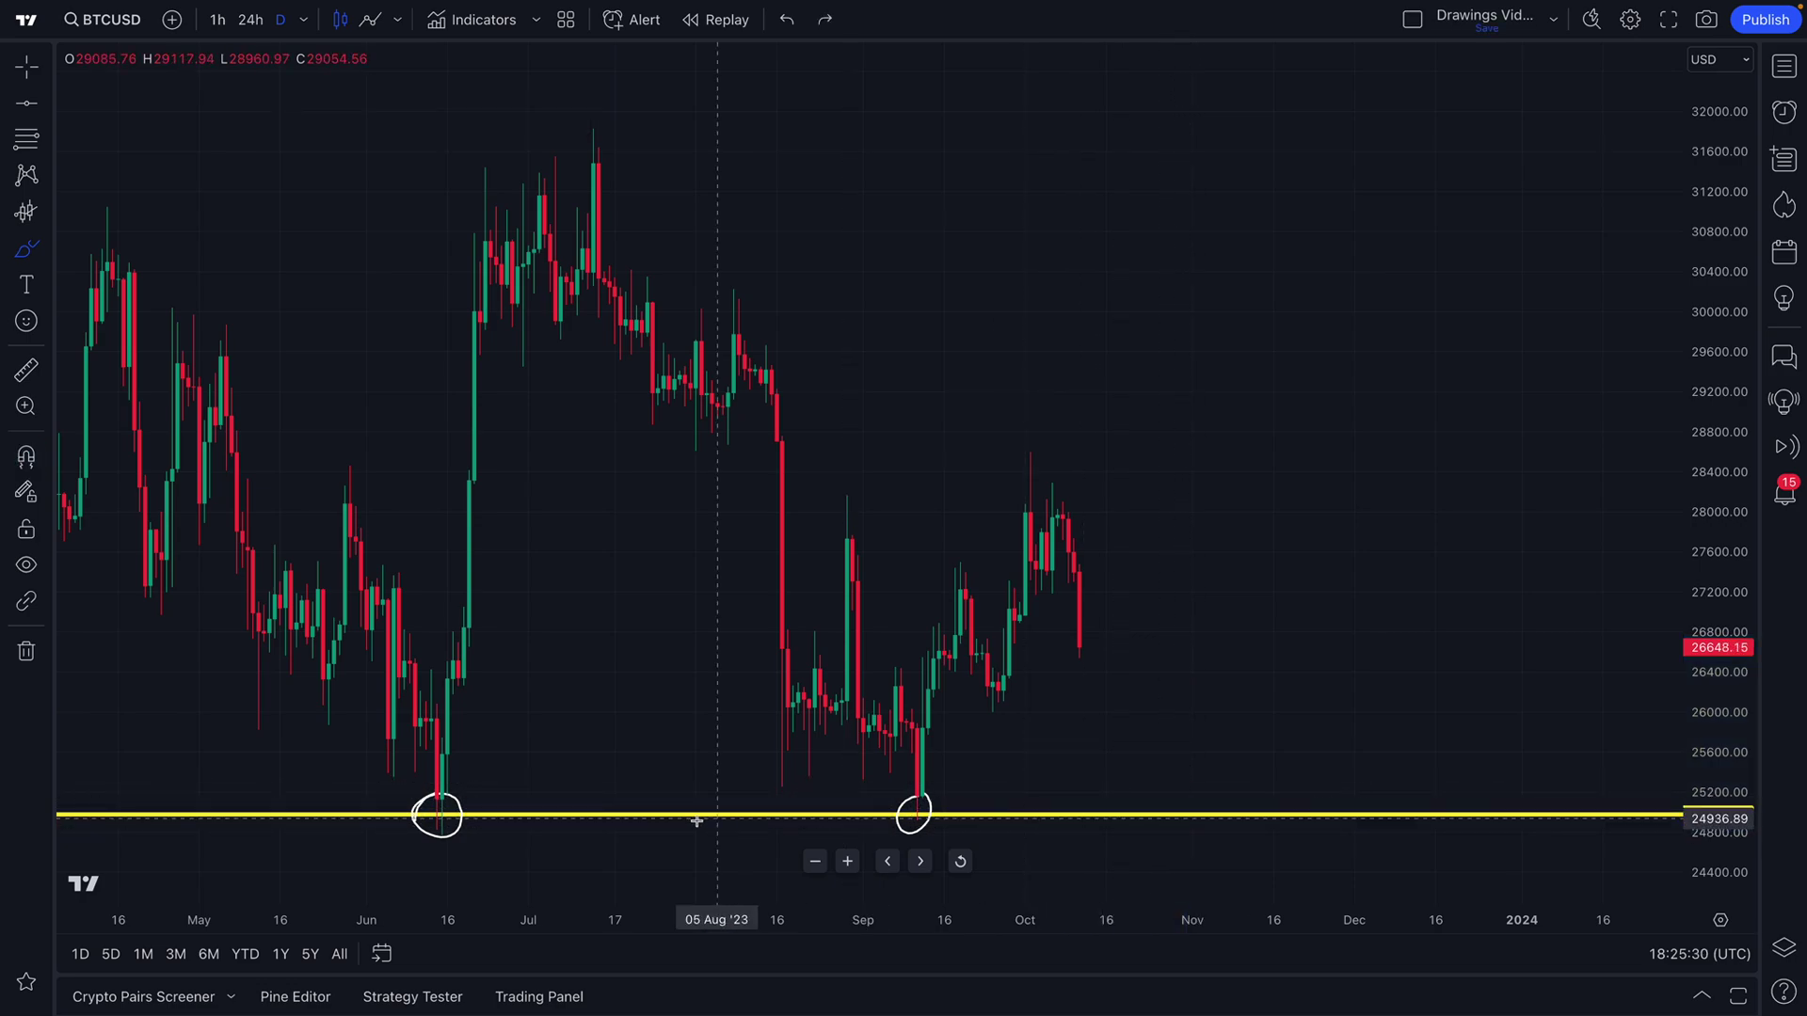
- Select the yellow support line and move its floating style toolbar aside
{"action": "left_click", "coordinate": [19, 70]}
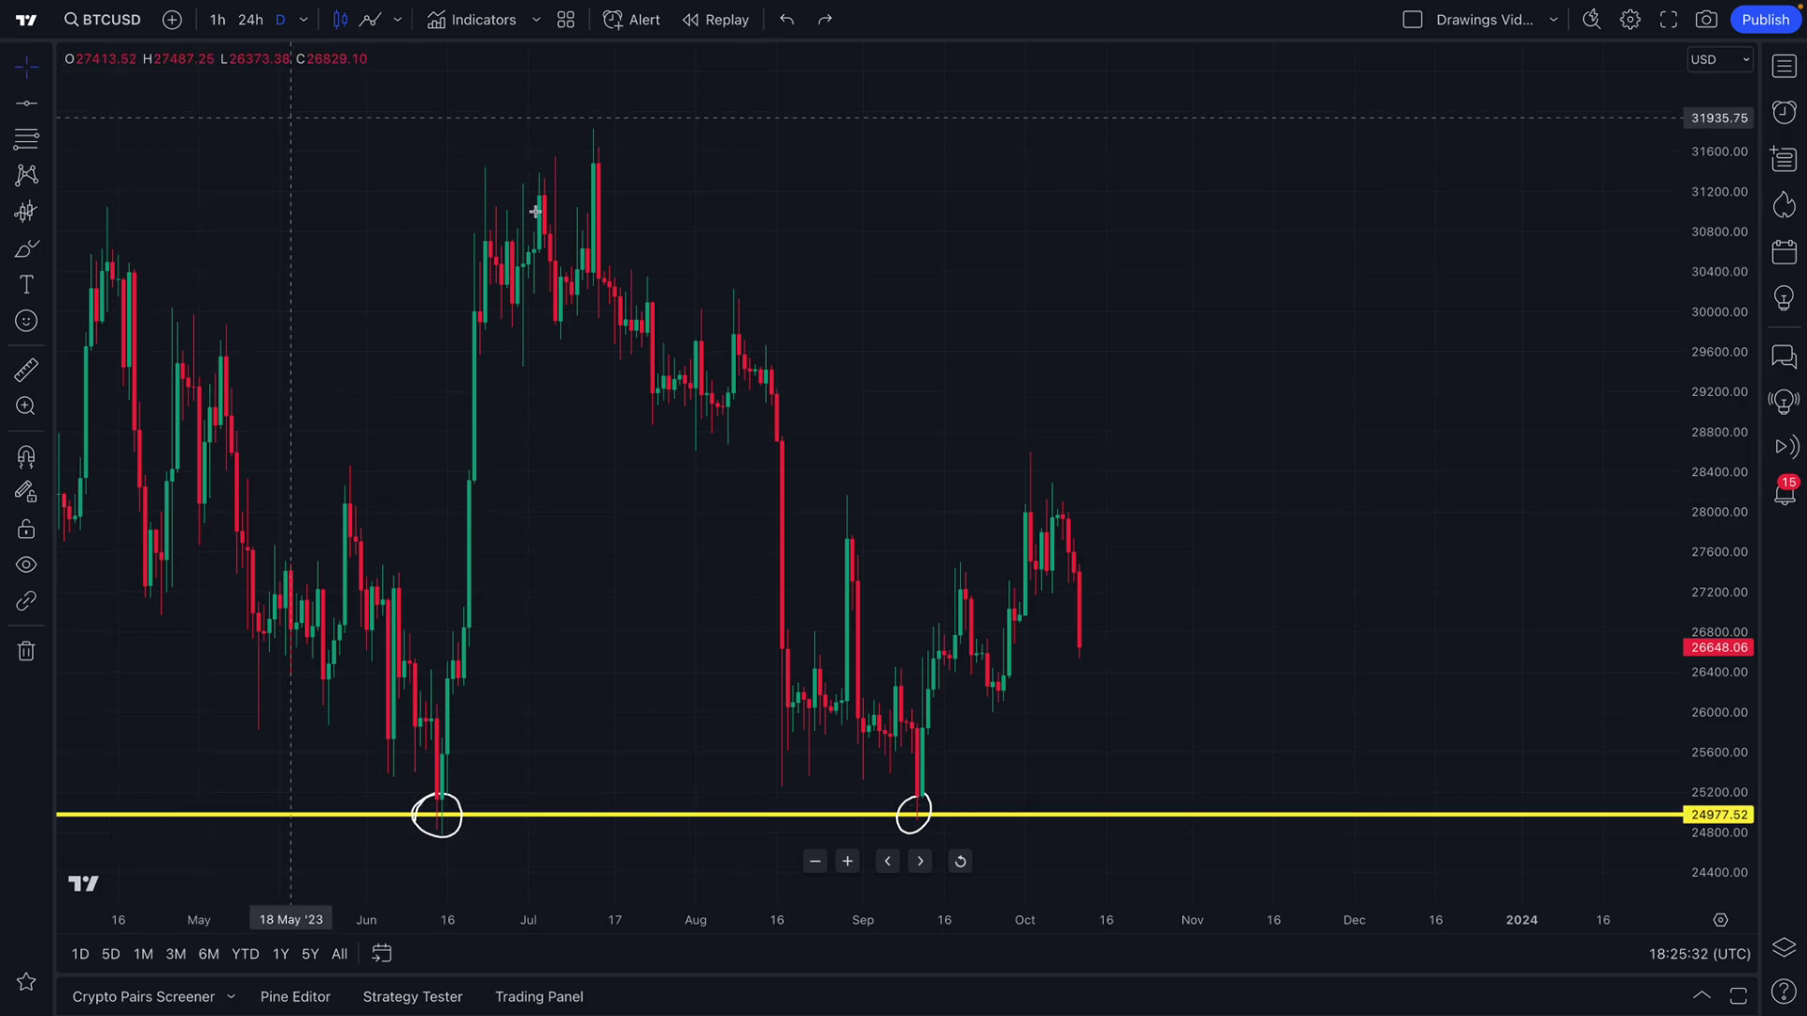
{"action": "left_click", "coordinate": [1049, 817]}
{"action": "left_click", "coordinate": [1047, 817]}
{"action": "mouse_move", "coordinate": [268, 120]}
{"action": "left_mouse_down"}
{"action": "mouse_move", "coordinate": [169, 105]}
{"action": "mouse_move", "coordinate": [137, 133]}
{"action": "mouse_move", "coordinate": [900, 125]}
{"action": "left_mouse_up"}
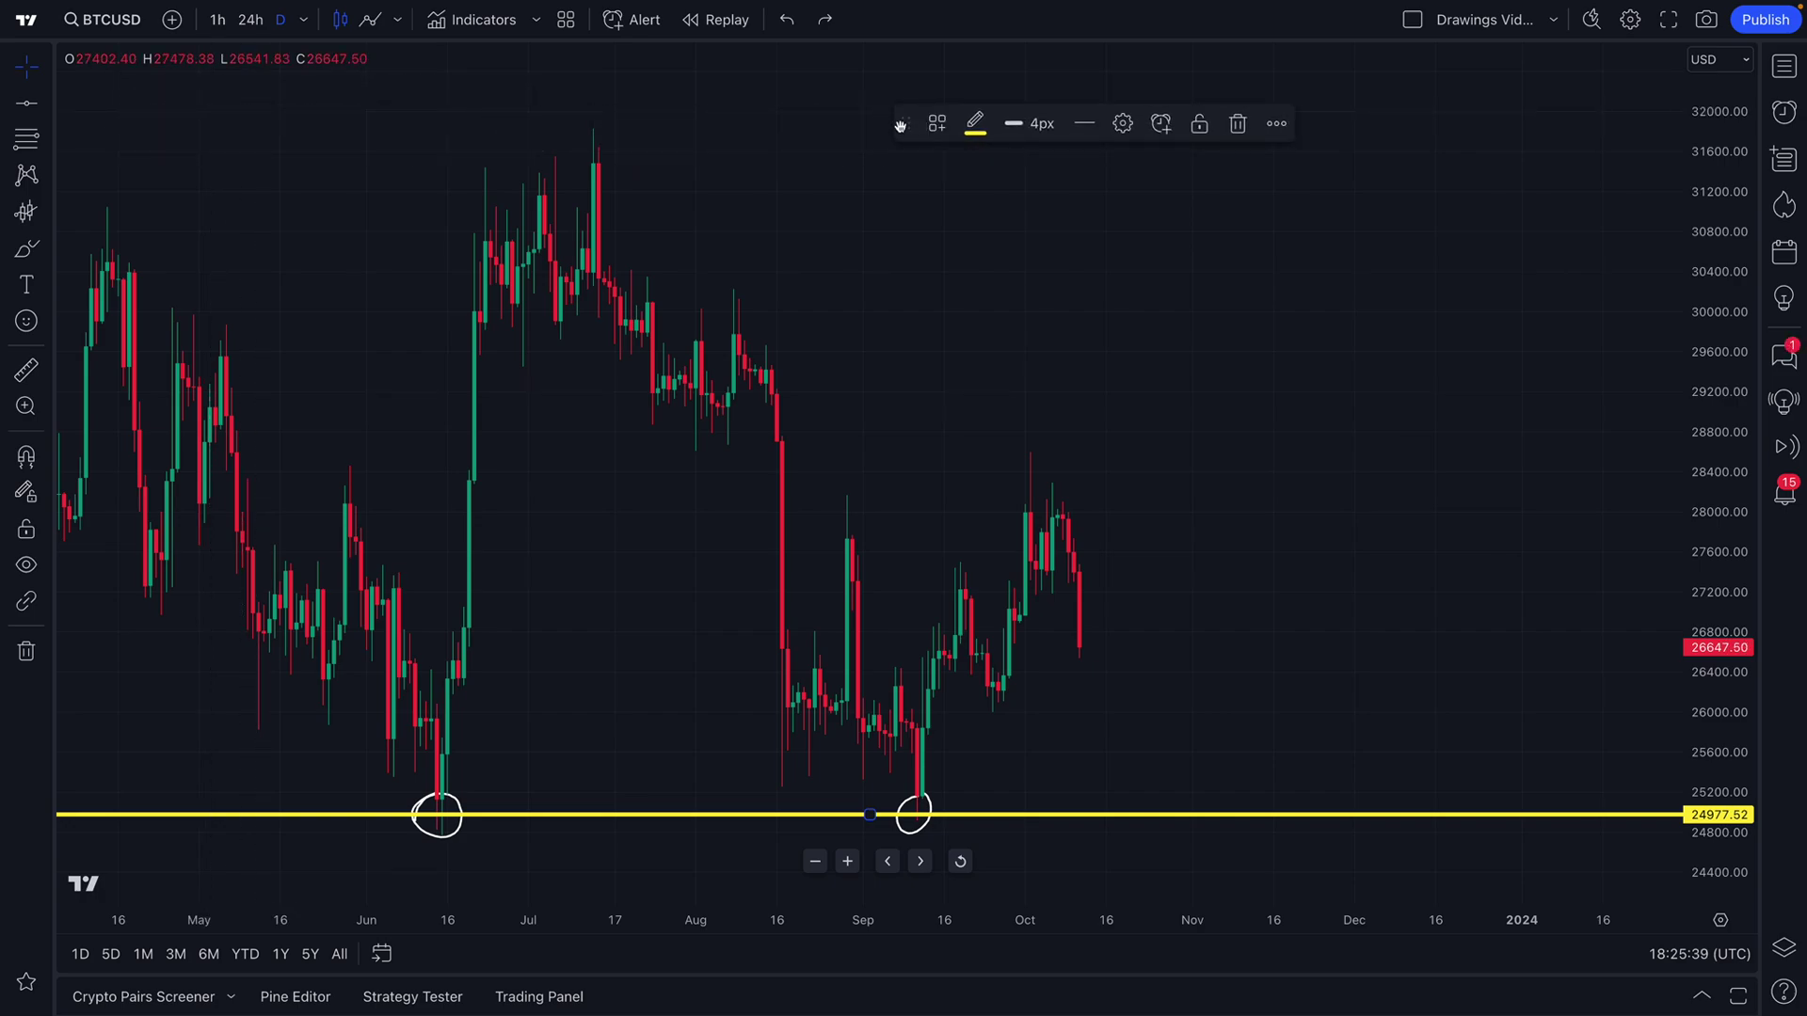
- Try blue and magenta, then settle on green with 3px line width
{"action": "left_click", "coordinate": [975, 122]}
{"action": "left_click", "coordinate": [1115, 191]}
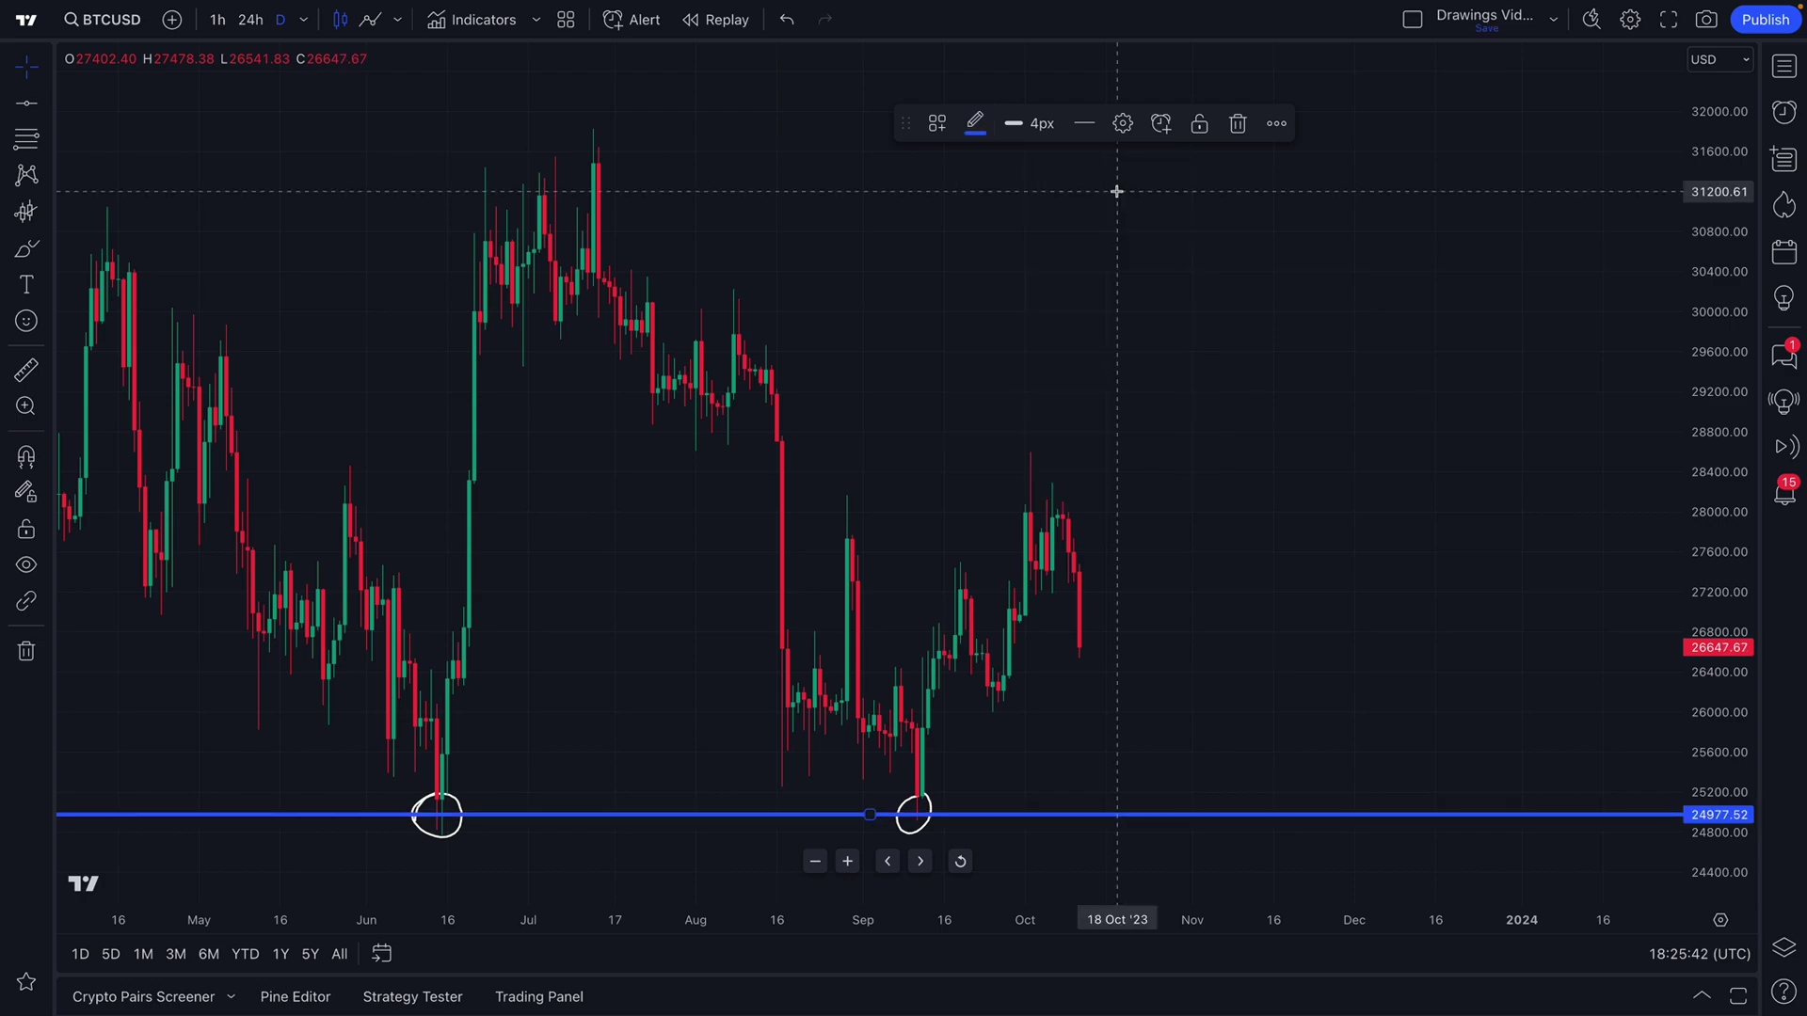
{"action": "left_click", "coordinate": [975, 122]}
{"action": "left_click", "coordinate": [1181, 192]}
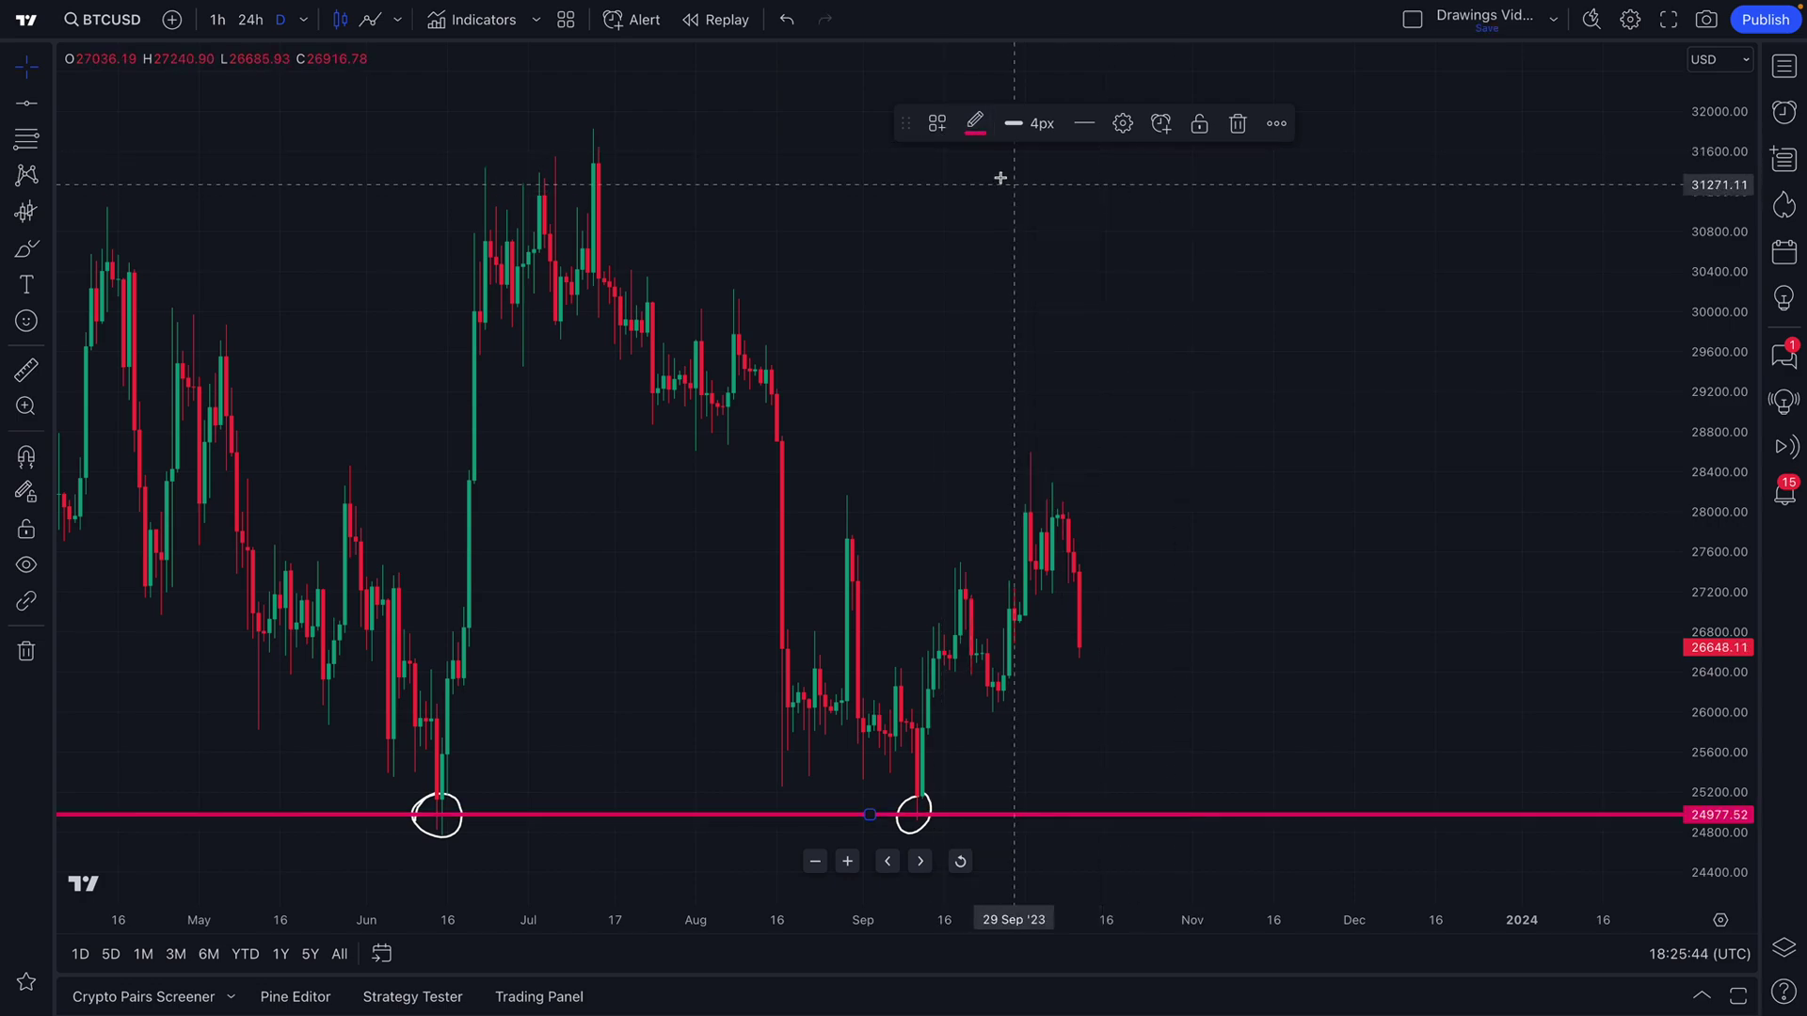
{"action": "left_click", "coordinate": [976, 122]}
{"action": "left_click", "coordinate": [1050, 197]}
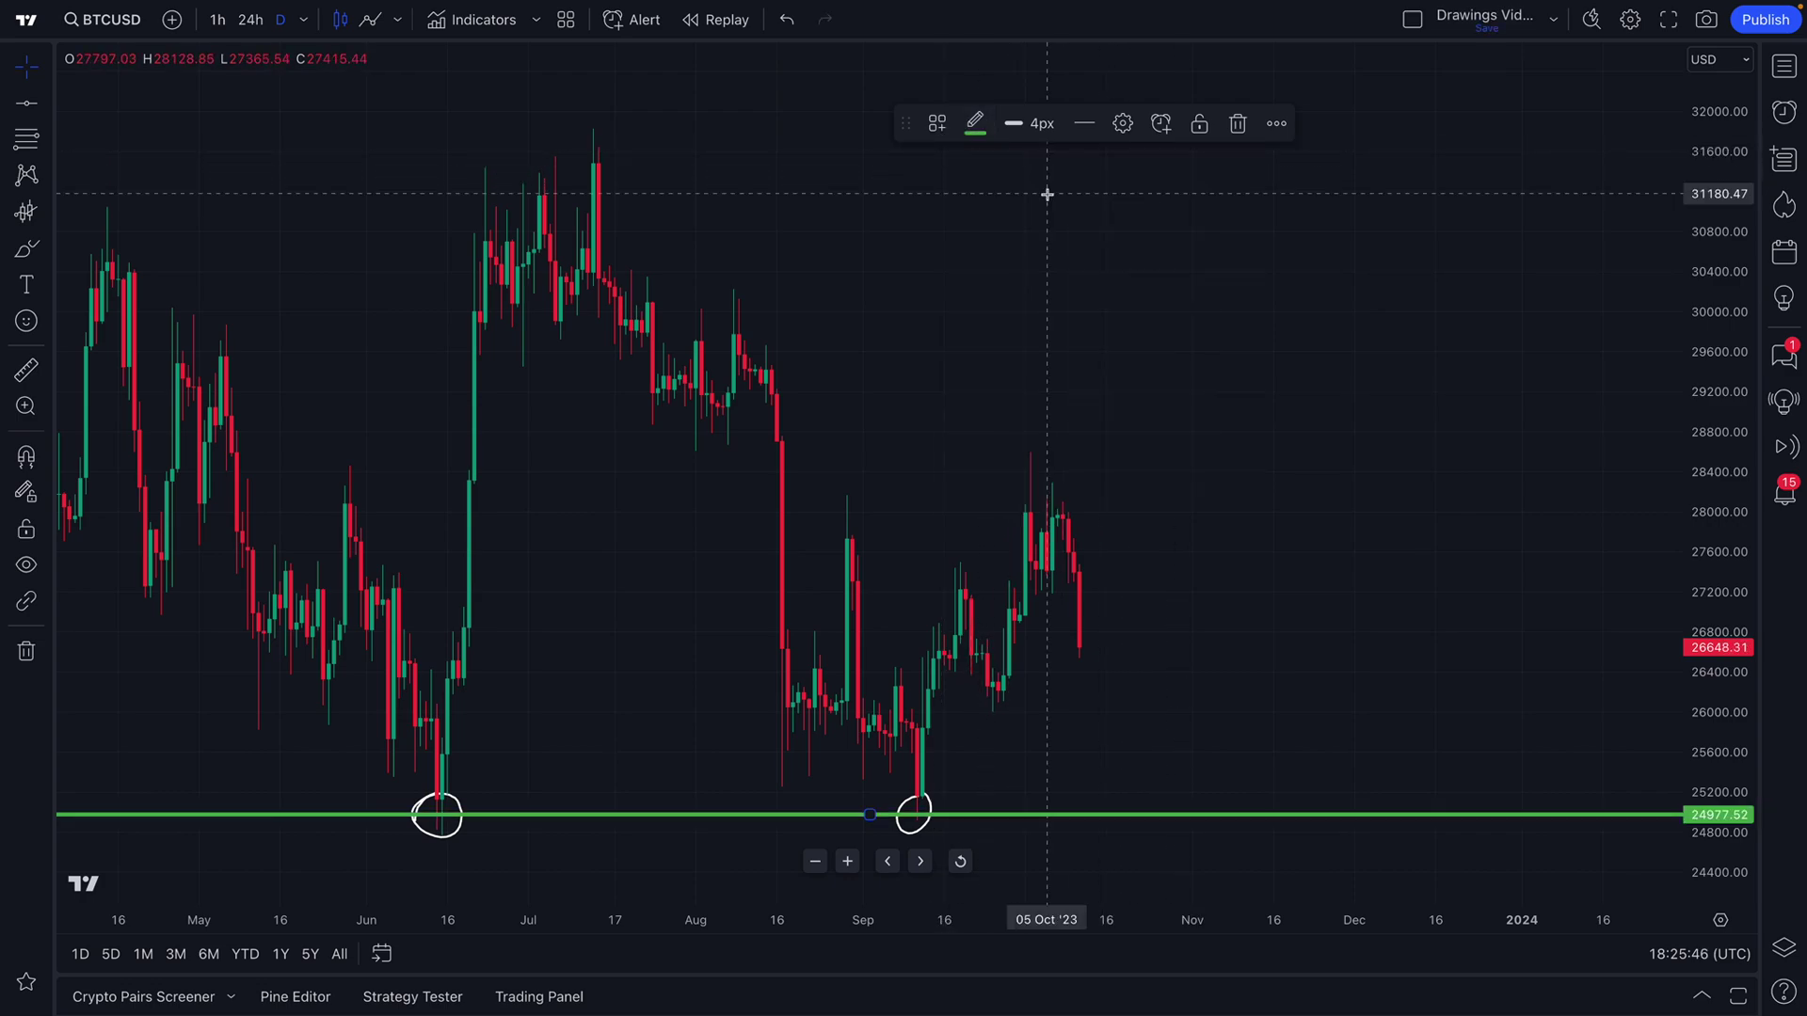
{"action": "left_click", "coordinate": [1037, 132]}
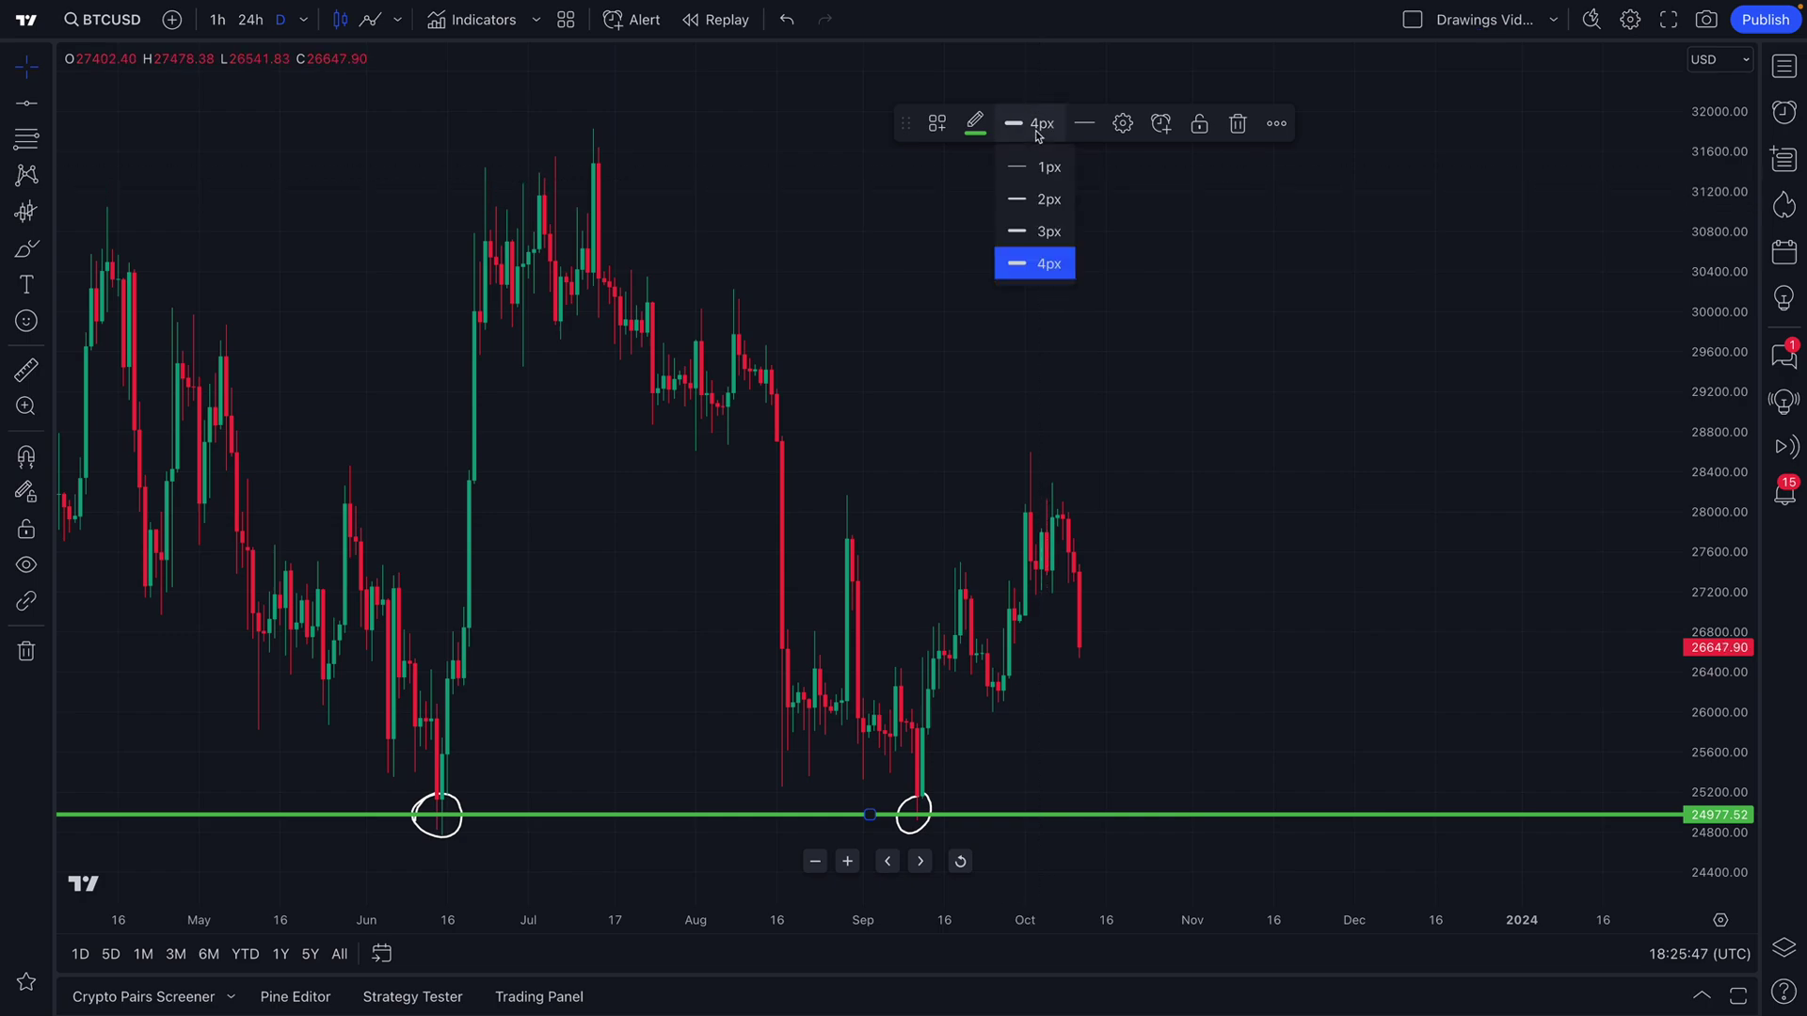
{"action": "left_click", "coordinate": [1047, 233]}
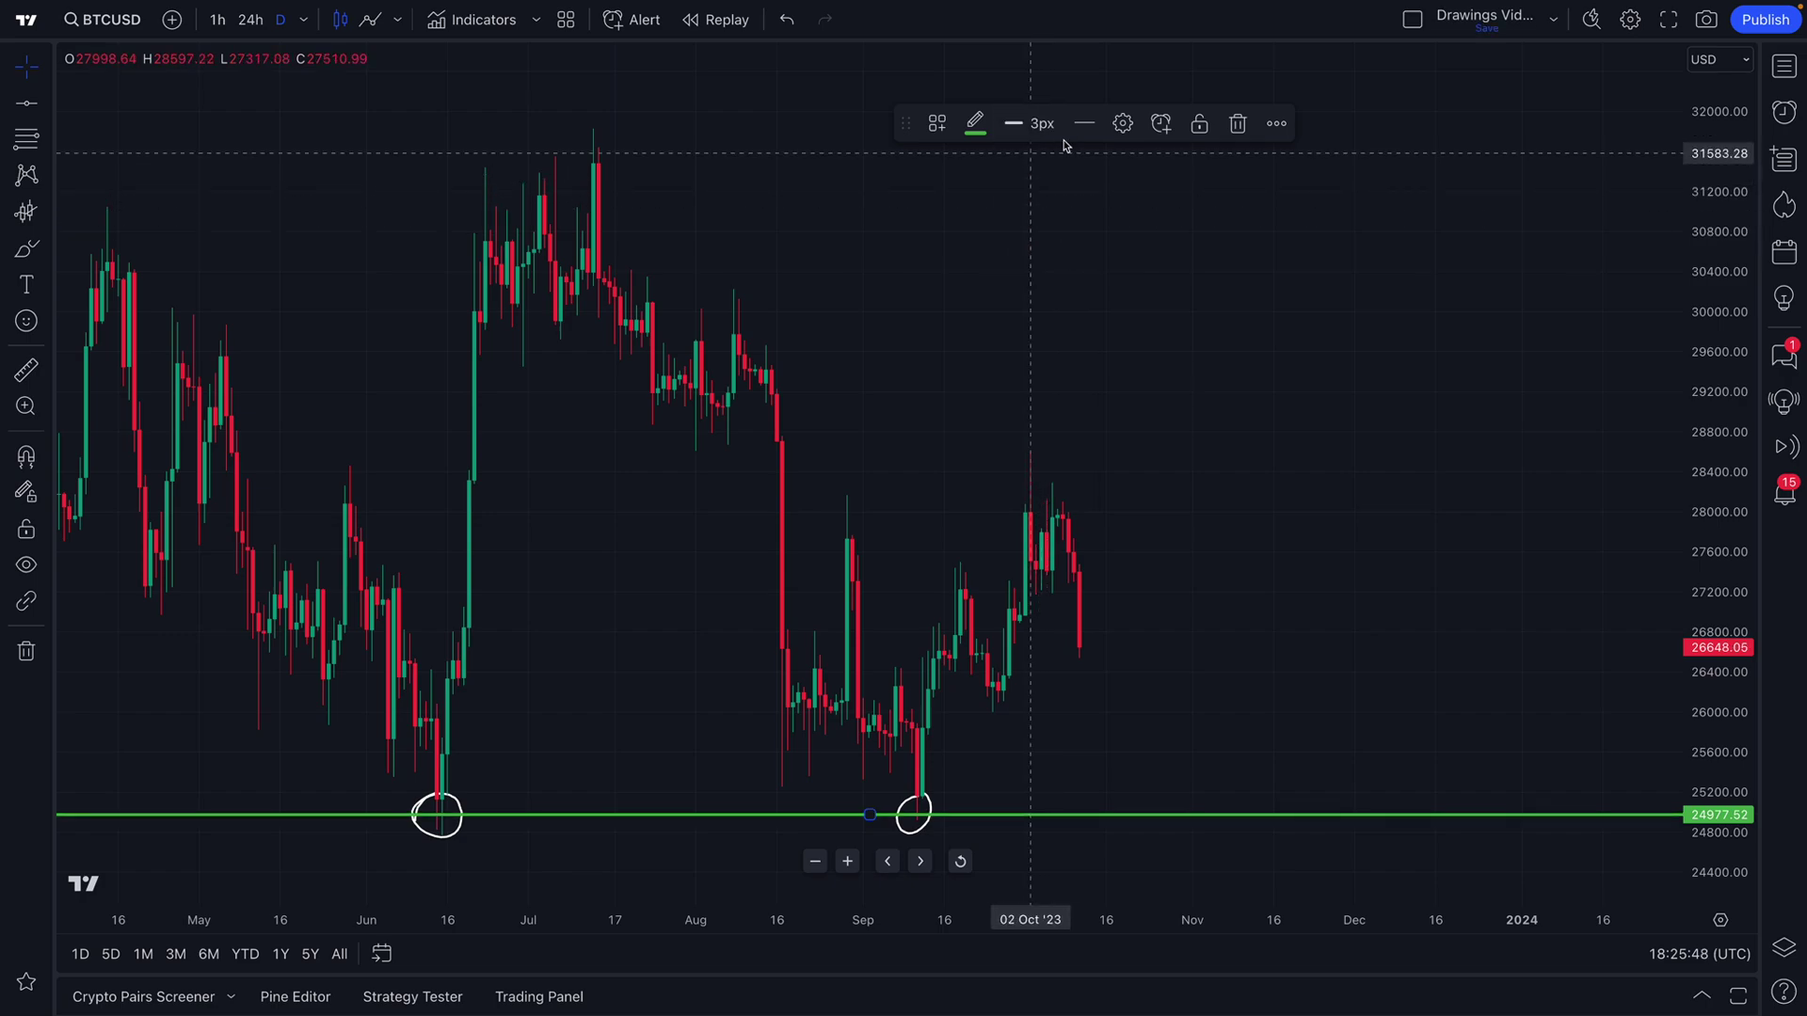
{"action": "left_click", "coordinate": [1163, 126]}
{"action": "left_click_drag", "start_coordinate": [1010, 168], "coordinate": [515, 122]}
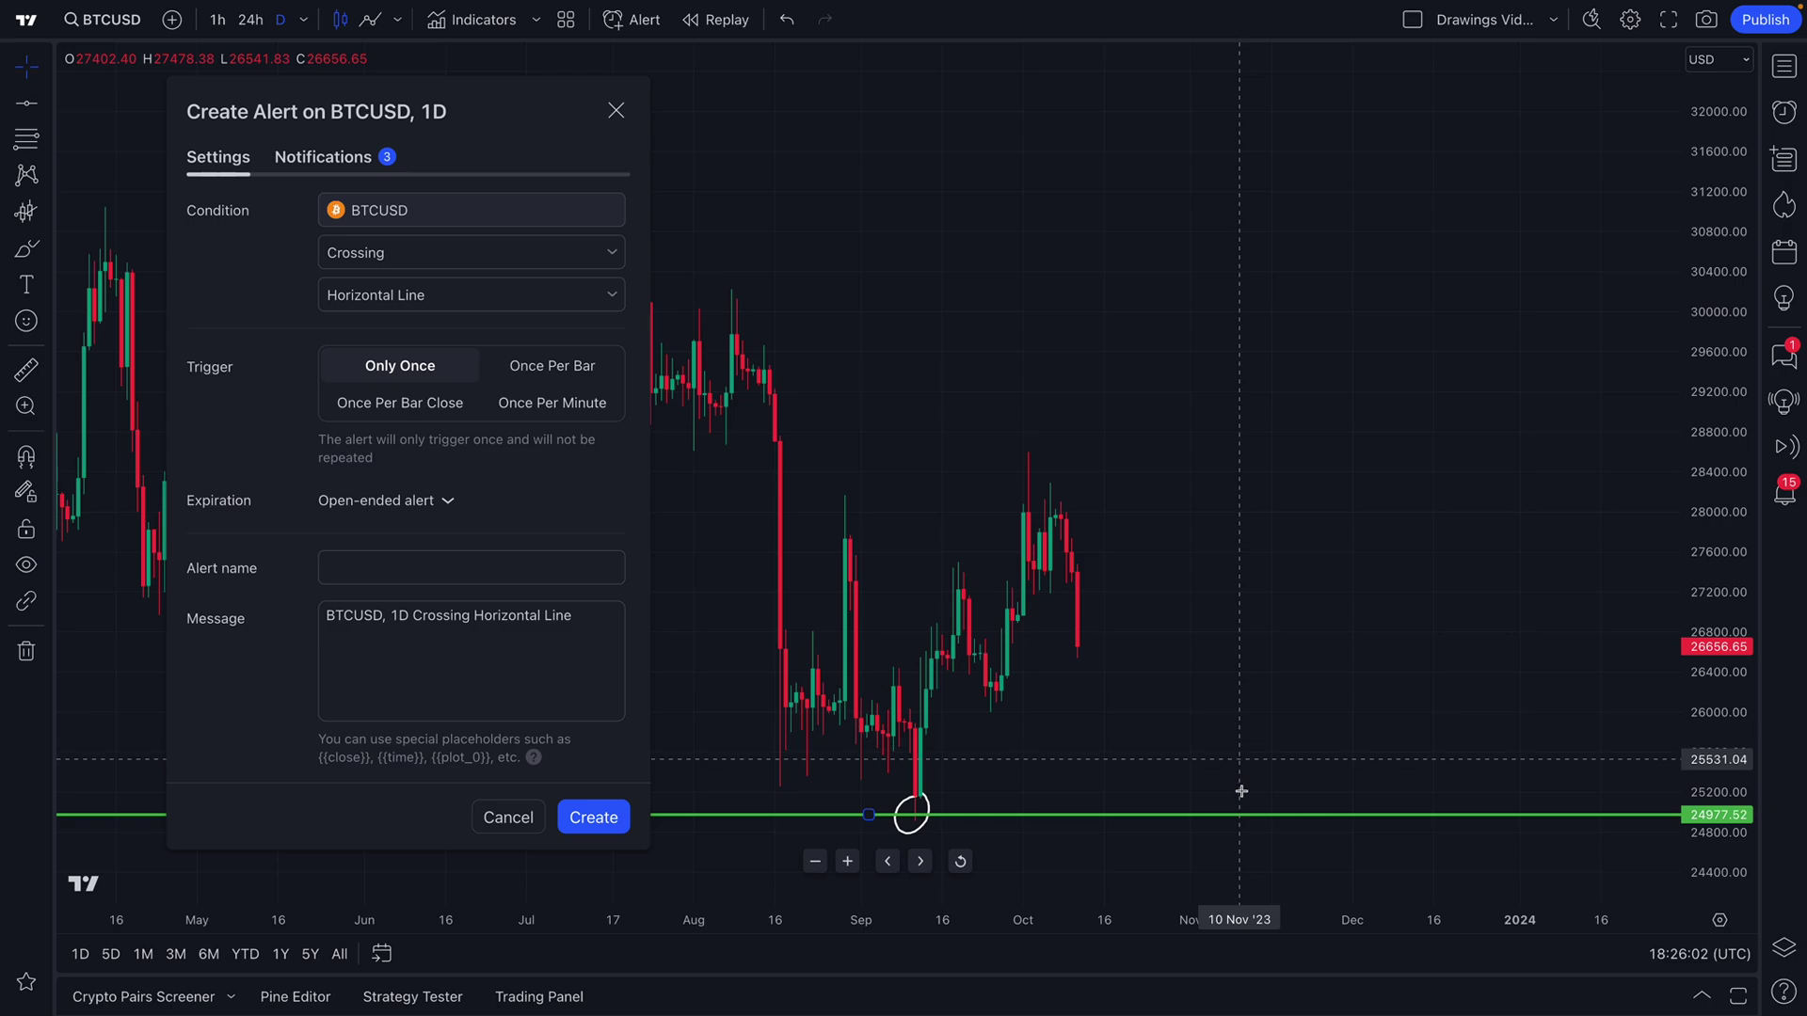
{"action": "left_click", "coordinate": [321, 167]}
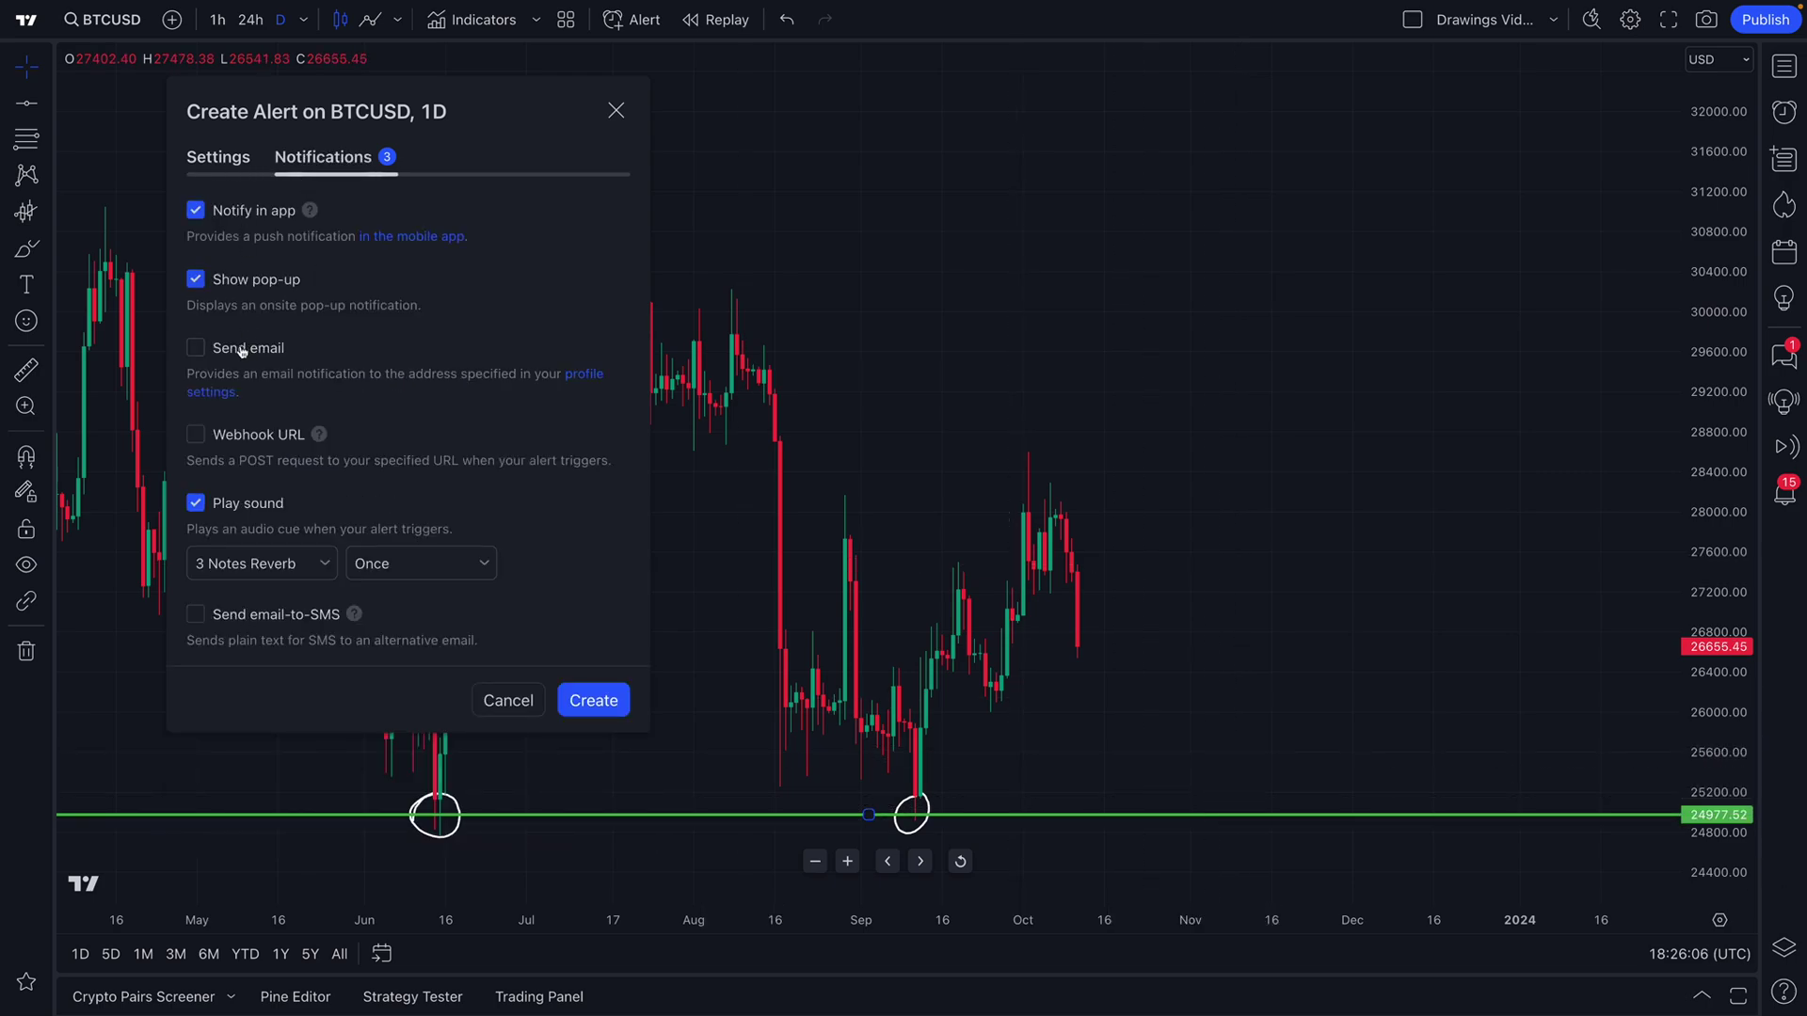
{"action": "left_click", "coordinate": [616, 111]}
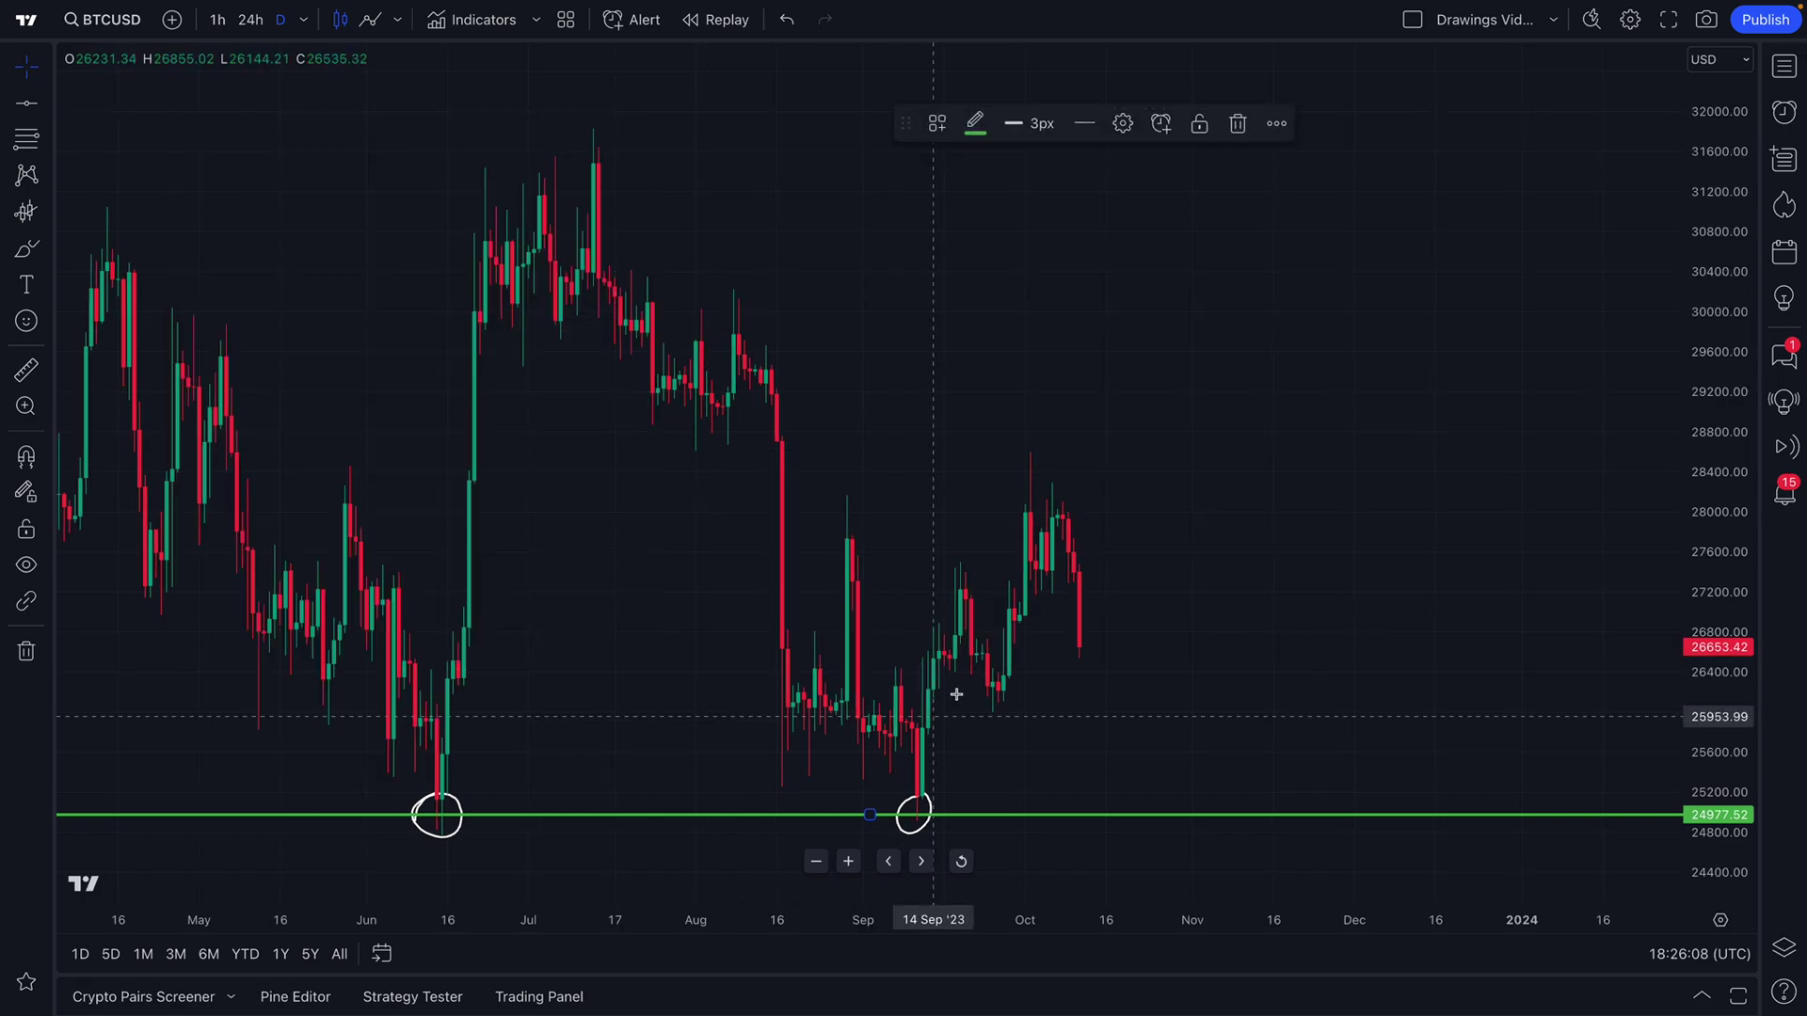
- Open the support line's Settings on the Style tab and move the dialog to the upper left
{"action": "right_click", "coordinate": [1052, 815]}
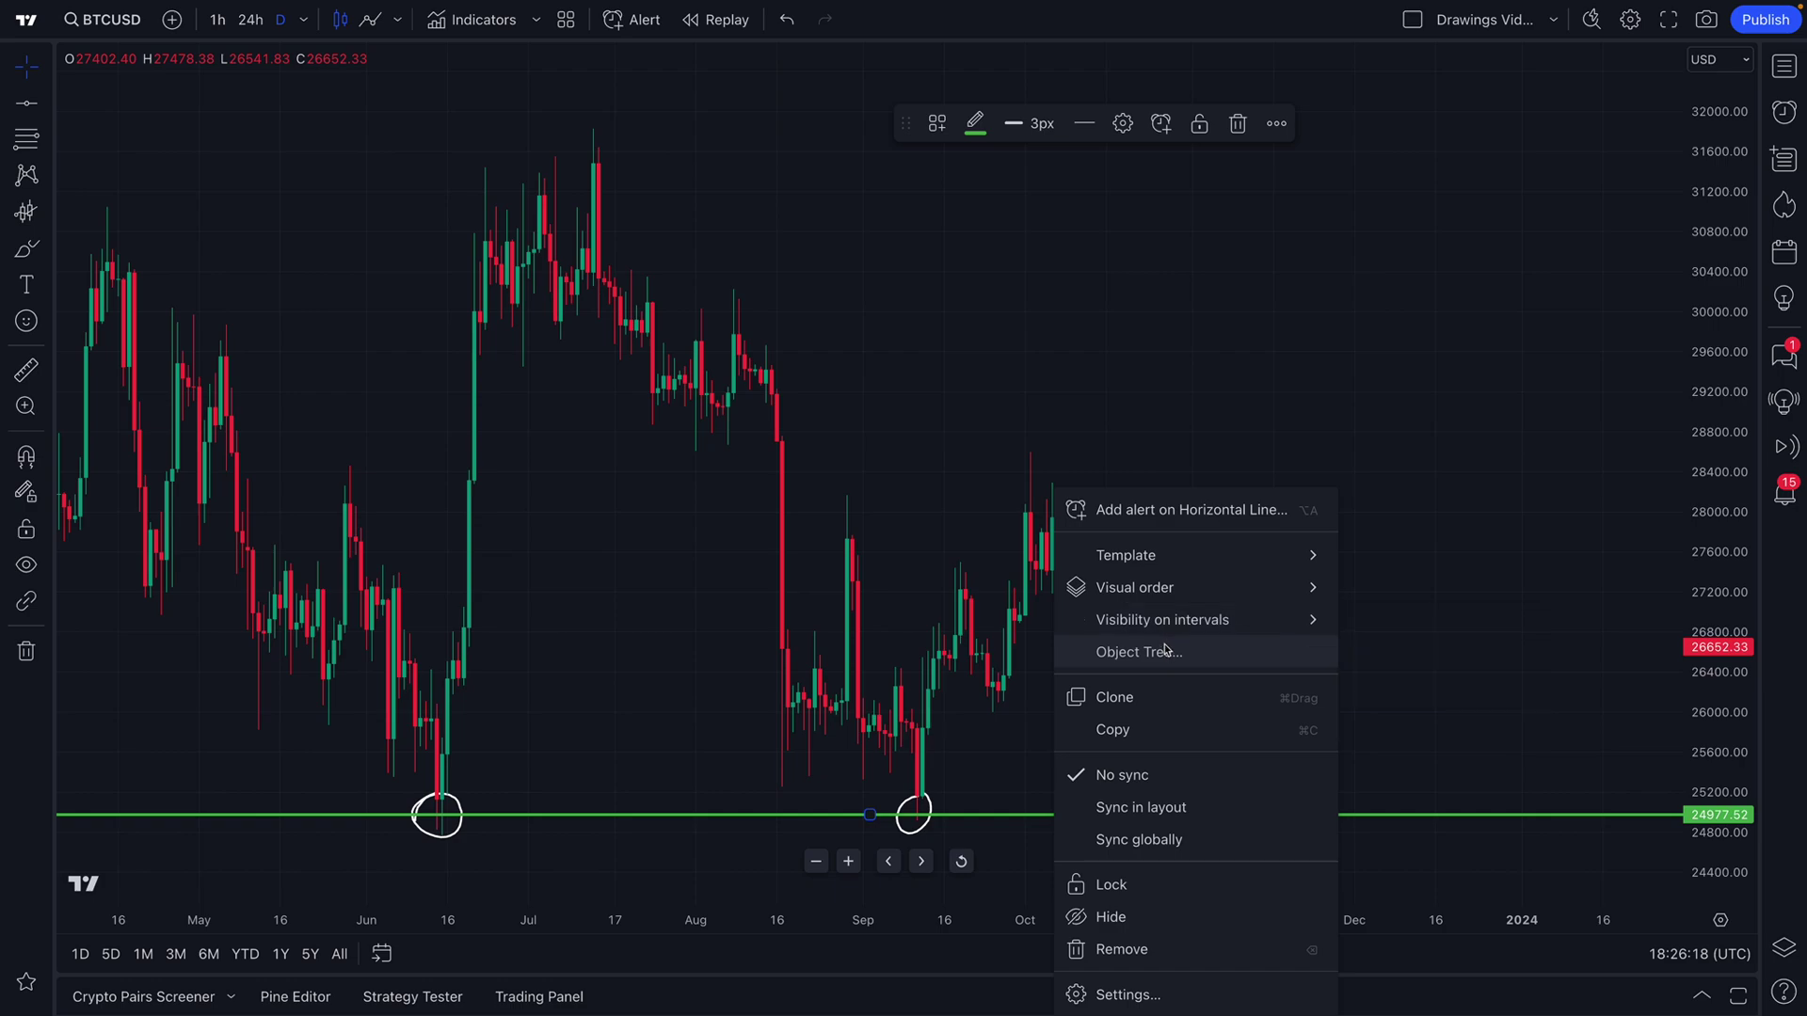
{"action": "mouse_move", "coordinate": [1164, 621]}
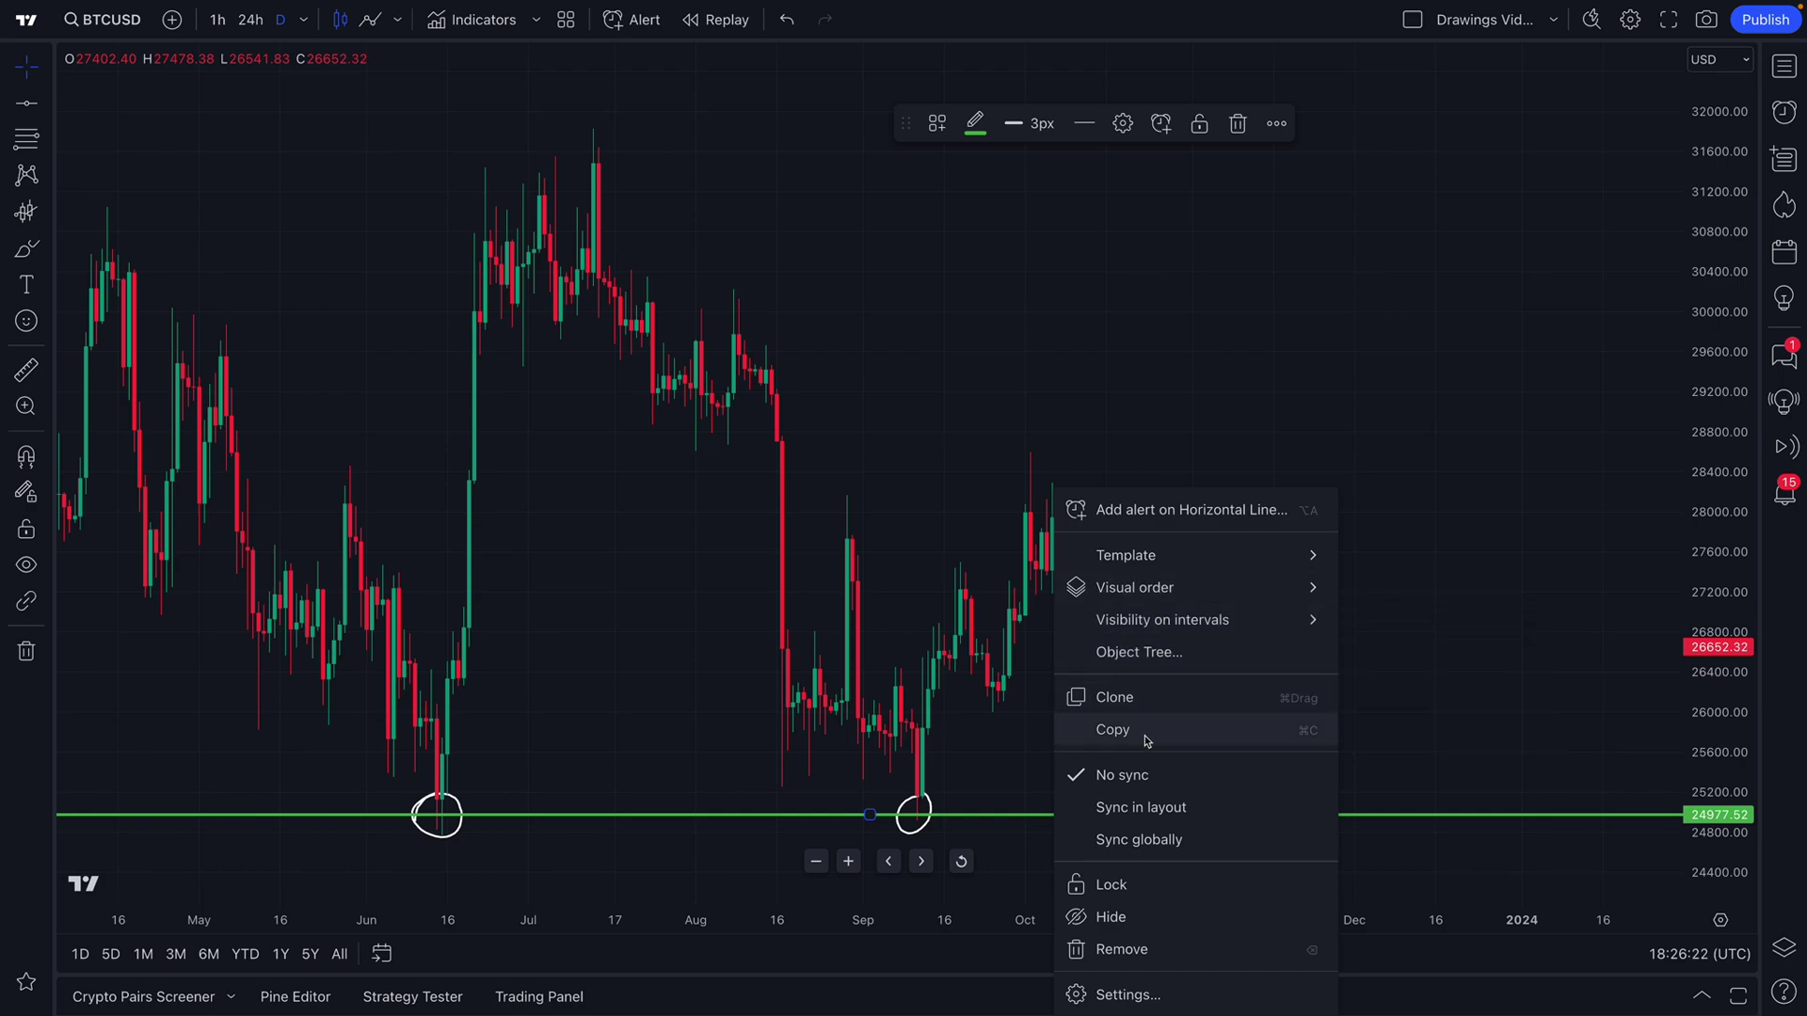
{"action": "left_click", "coordinate": [1146, 996]}
{"action": "left_click", "coordinate": [752, 432]}
{"action": "left_click_drag", "start_coordinate": [970, 380], "coordinate": [443, 162]}
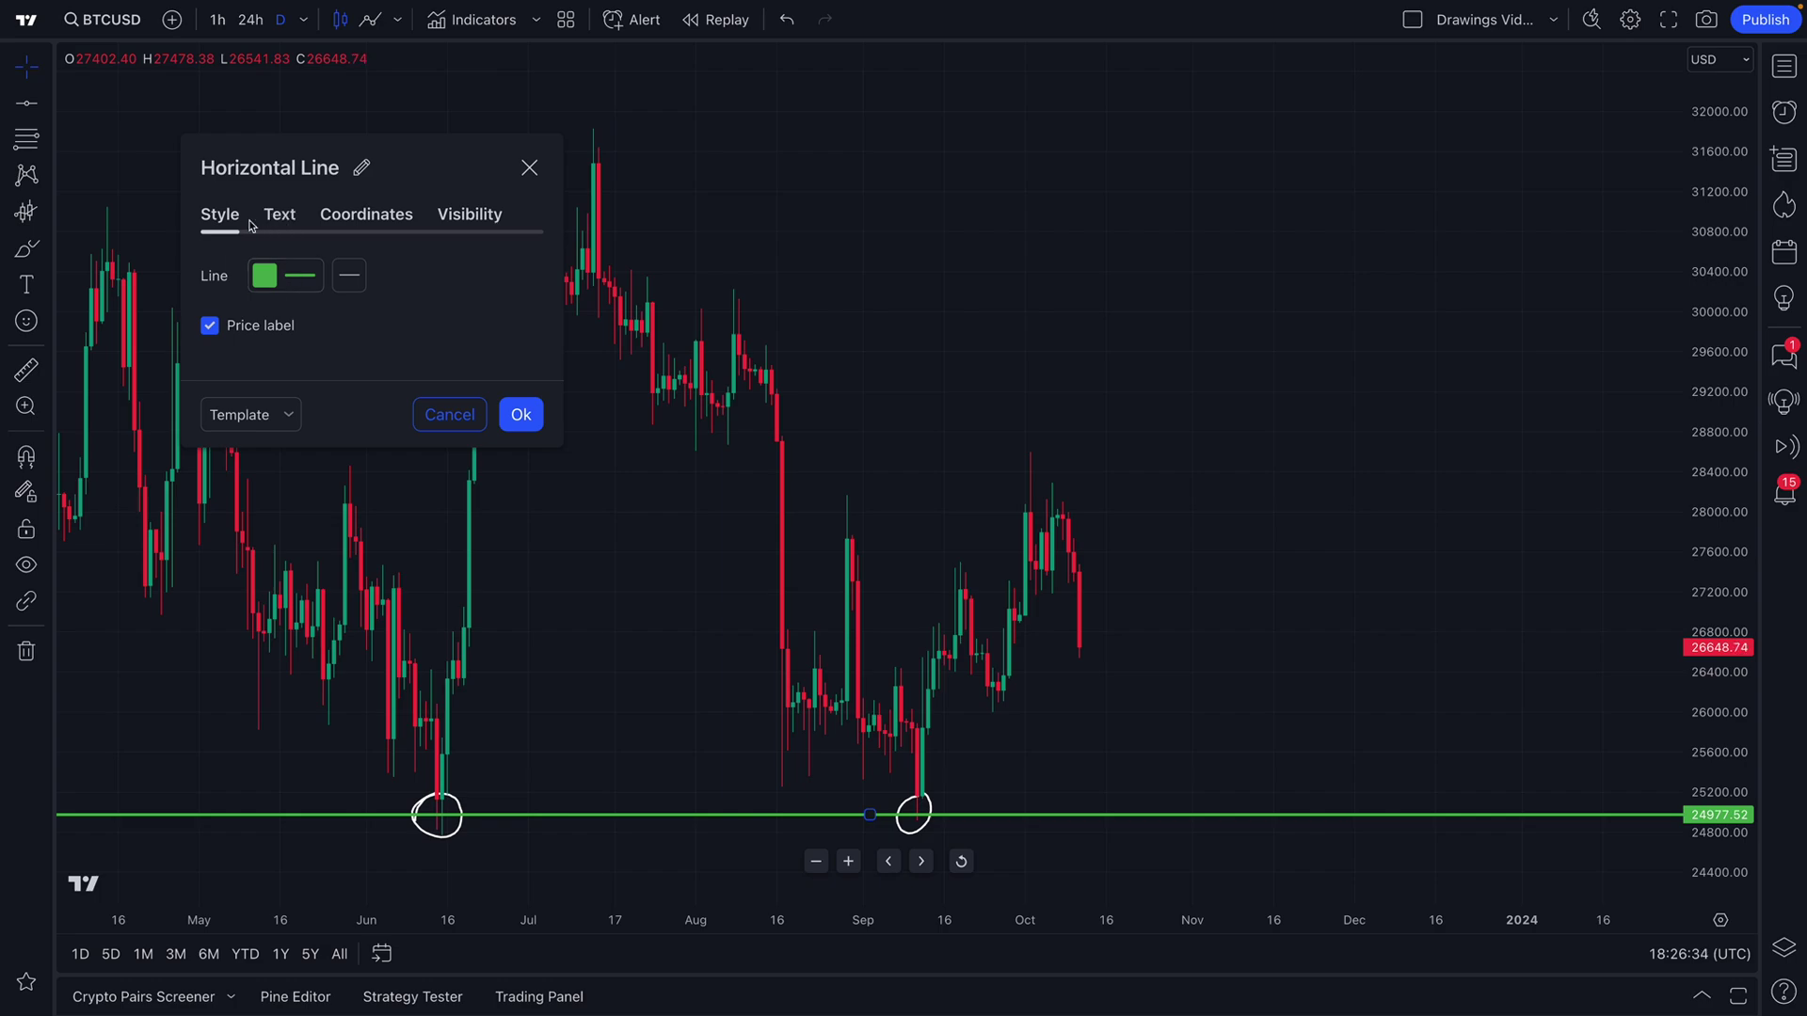
- Try a dashed style on the support line, then set it back to solid
{"action": "left_click", "coordinate": [289, 275]}
{"action": "left_click", "coordinate": [289, 275]}
{"action": "left_click", "coordinate": [349, 274]}
{"action": "left_click", "coordinate": [394, 350]}
{"action": "left_click", "coordinate": [349, 275]}
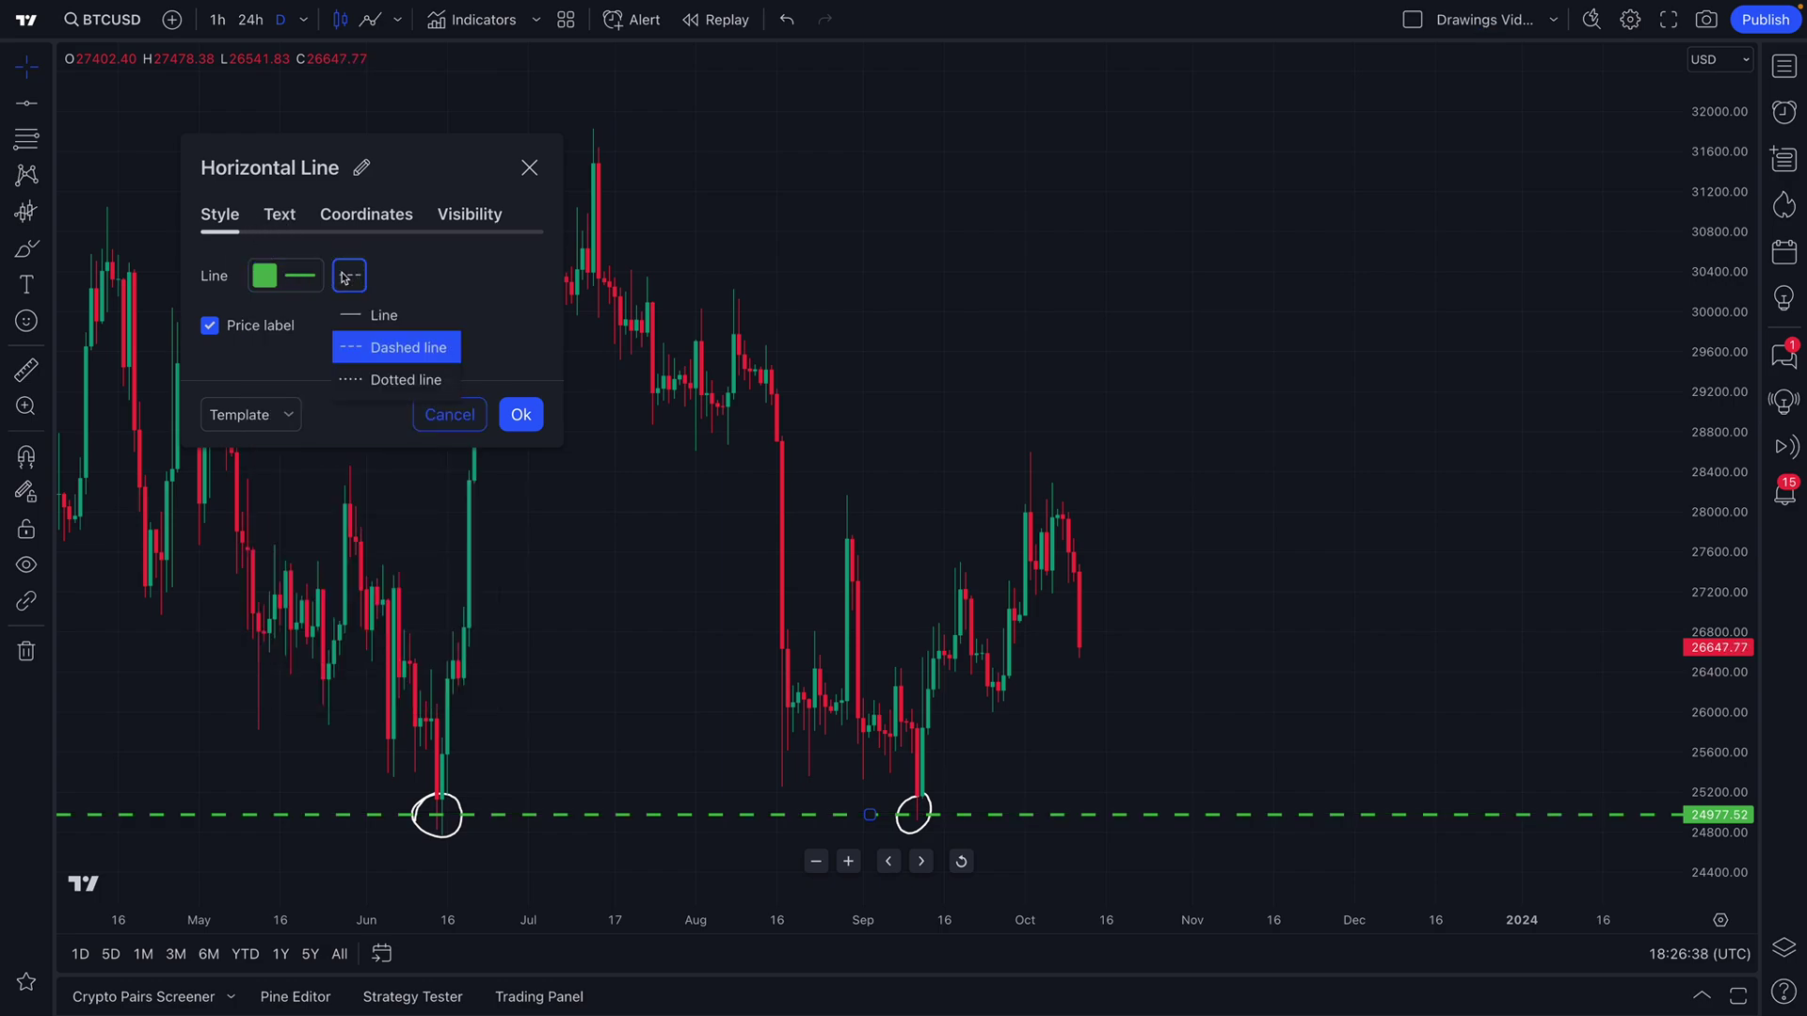
{"action": "left_click", "coordinate": [374, 317]}
- Label the line 'Example text!' aligned Bottom and Center, then view its Coordinates
{"action": "left_click", "coordinate": [278, 214]}
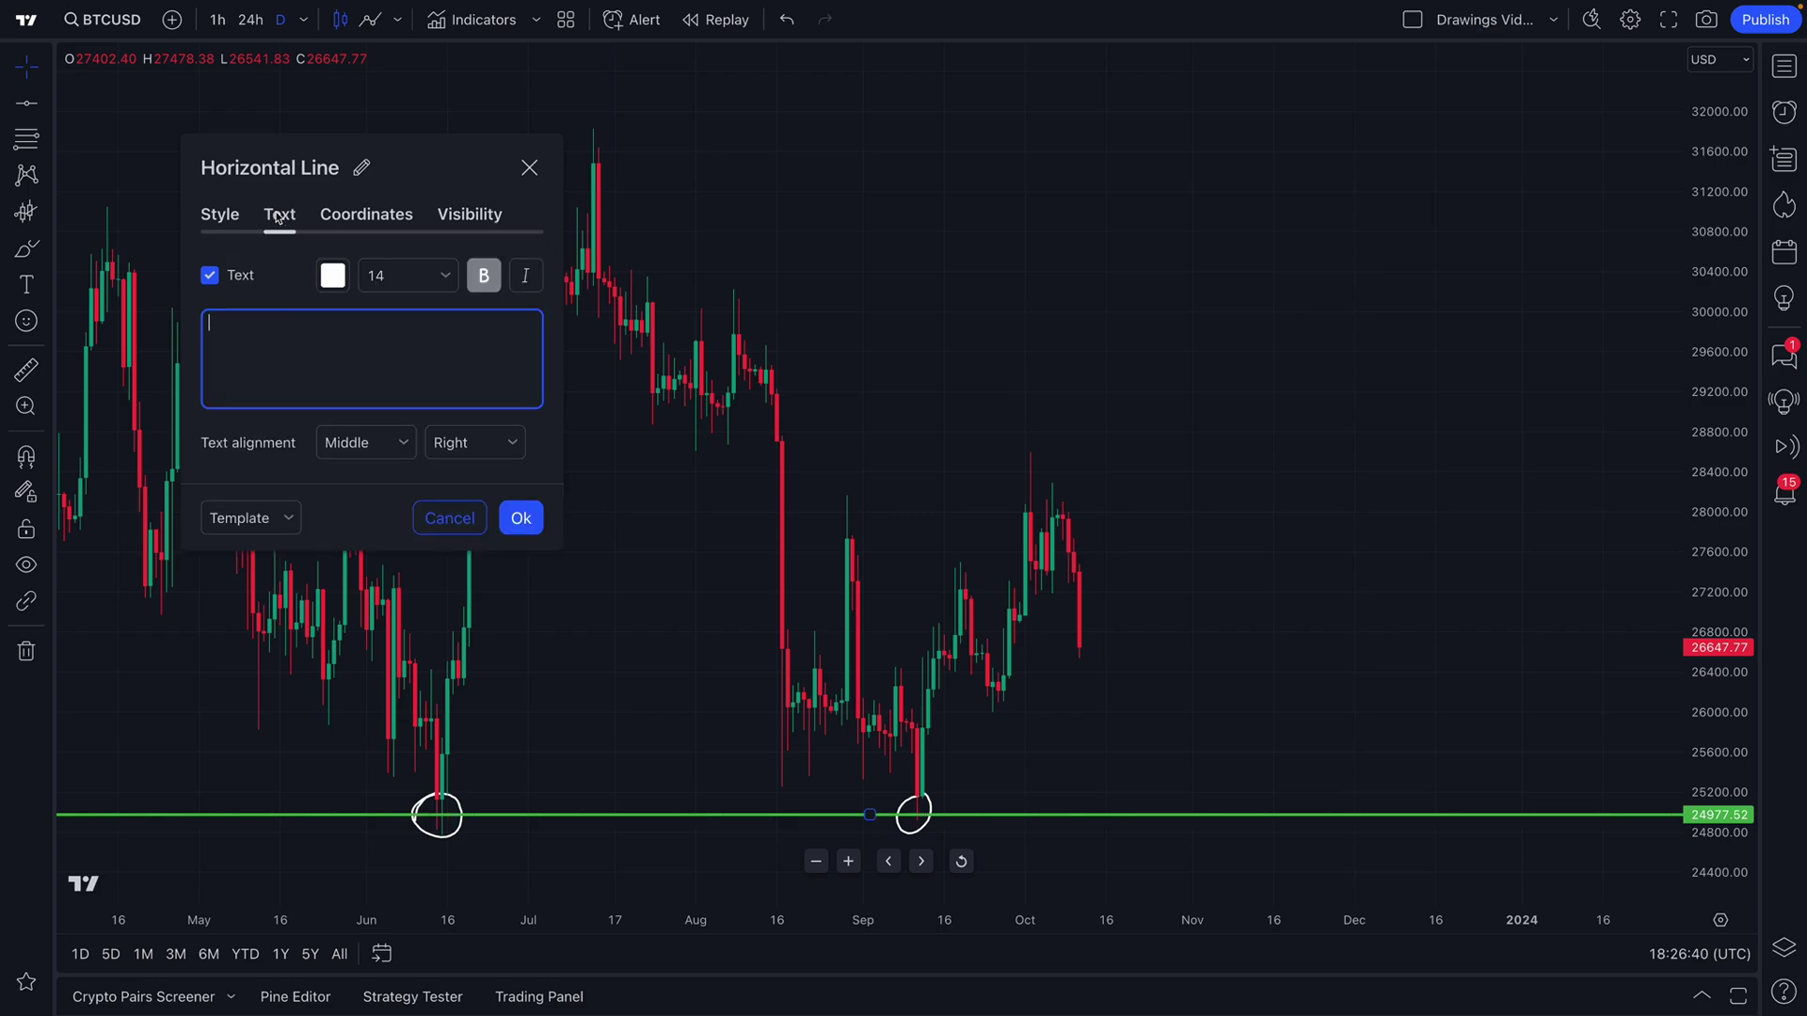
{"action": "type", "text": "Exampl"}
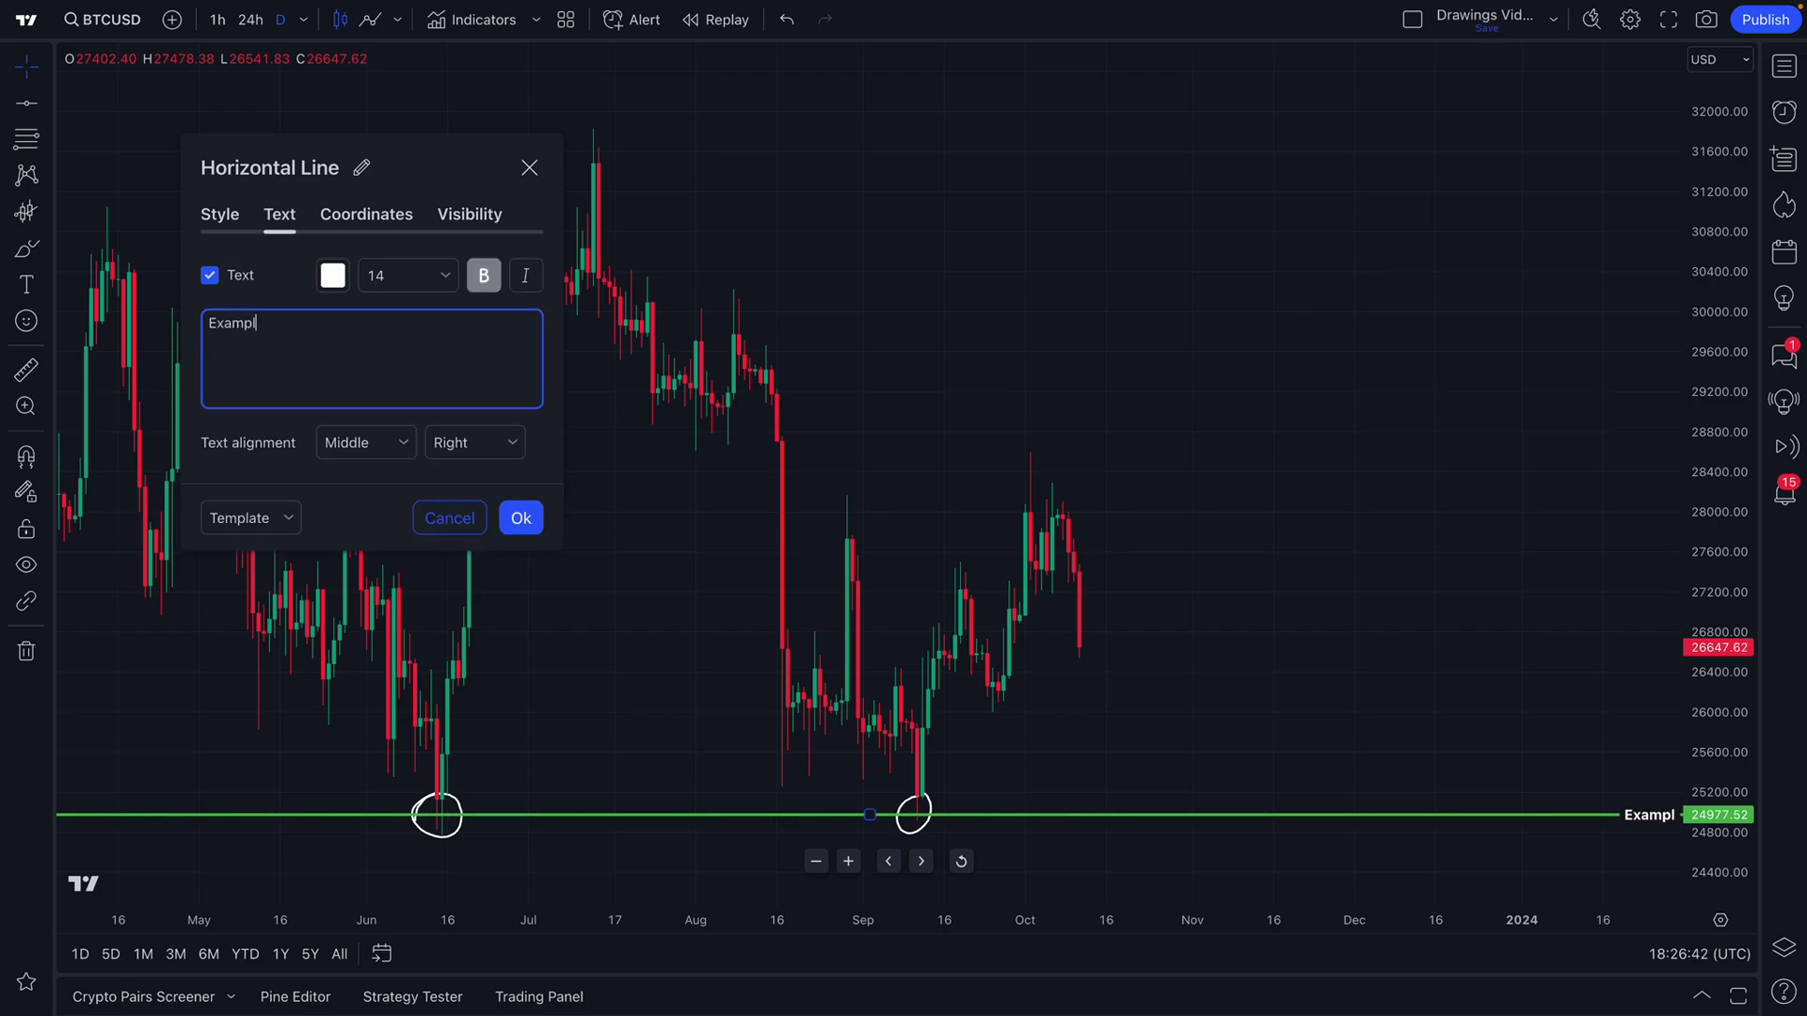
{"action": "type", "text": "e text!"}
{"action": "left_click", "coordinate": [381, 445]}
{"action": "left_click", "coordinate": [367, 482]}
{"action": "left_click", "coordinate": [485, 455]}
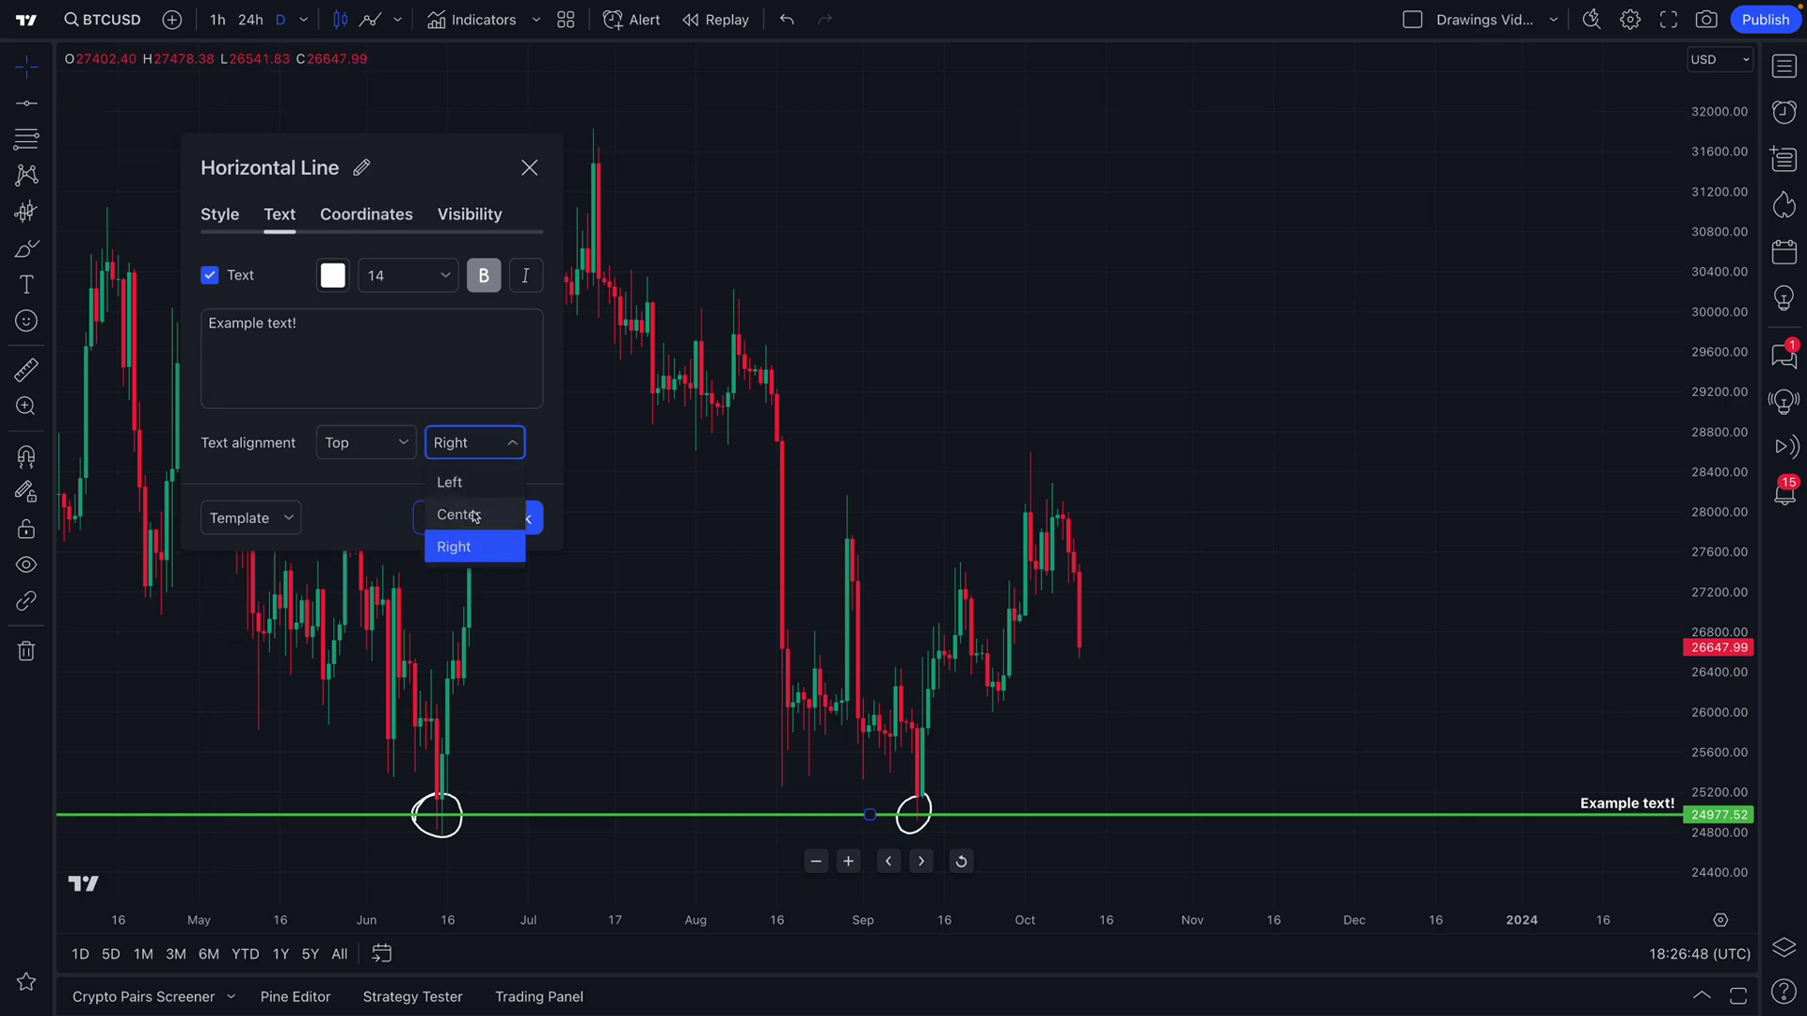
{"action": "left_click", "coordinate": [476, 514]}
{"action": "left_click", "coordinate": [399, 443]}
{"action": "left_click", "coordinate": [382, 546]}
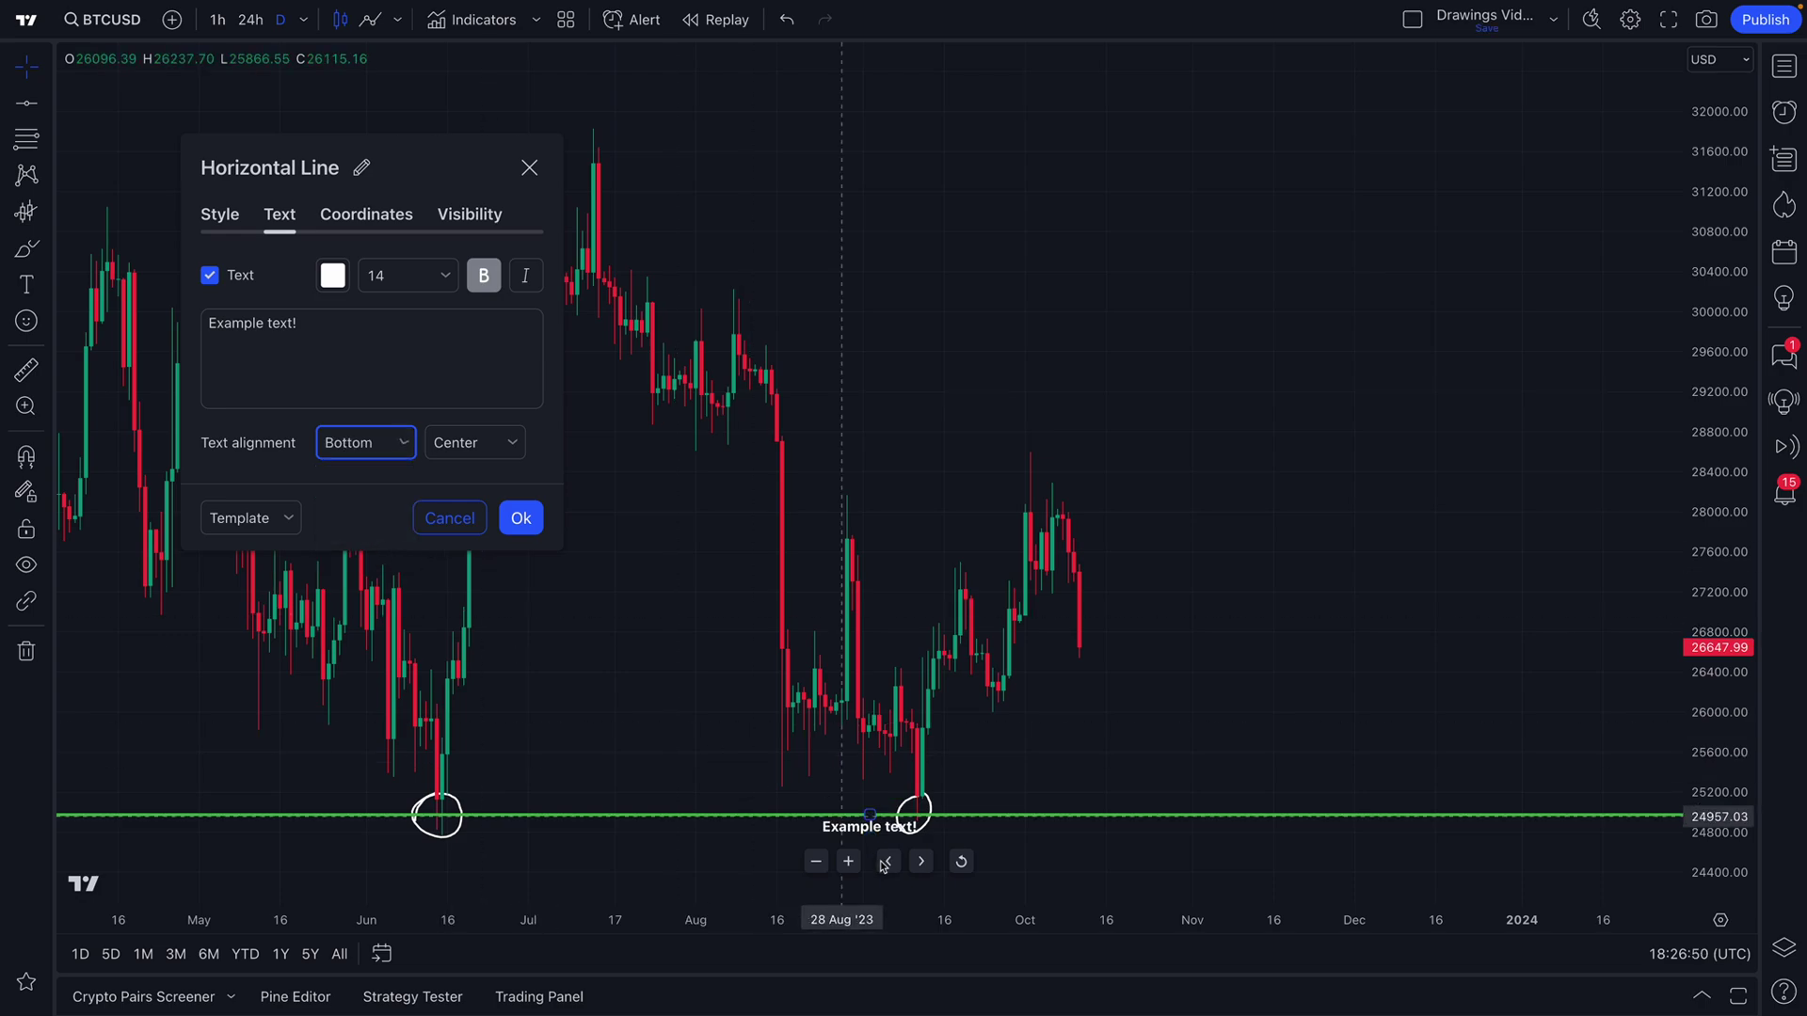
{"action": "left_click", "coordinate": [347, 221]}
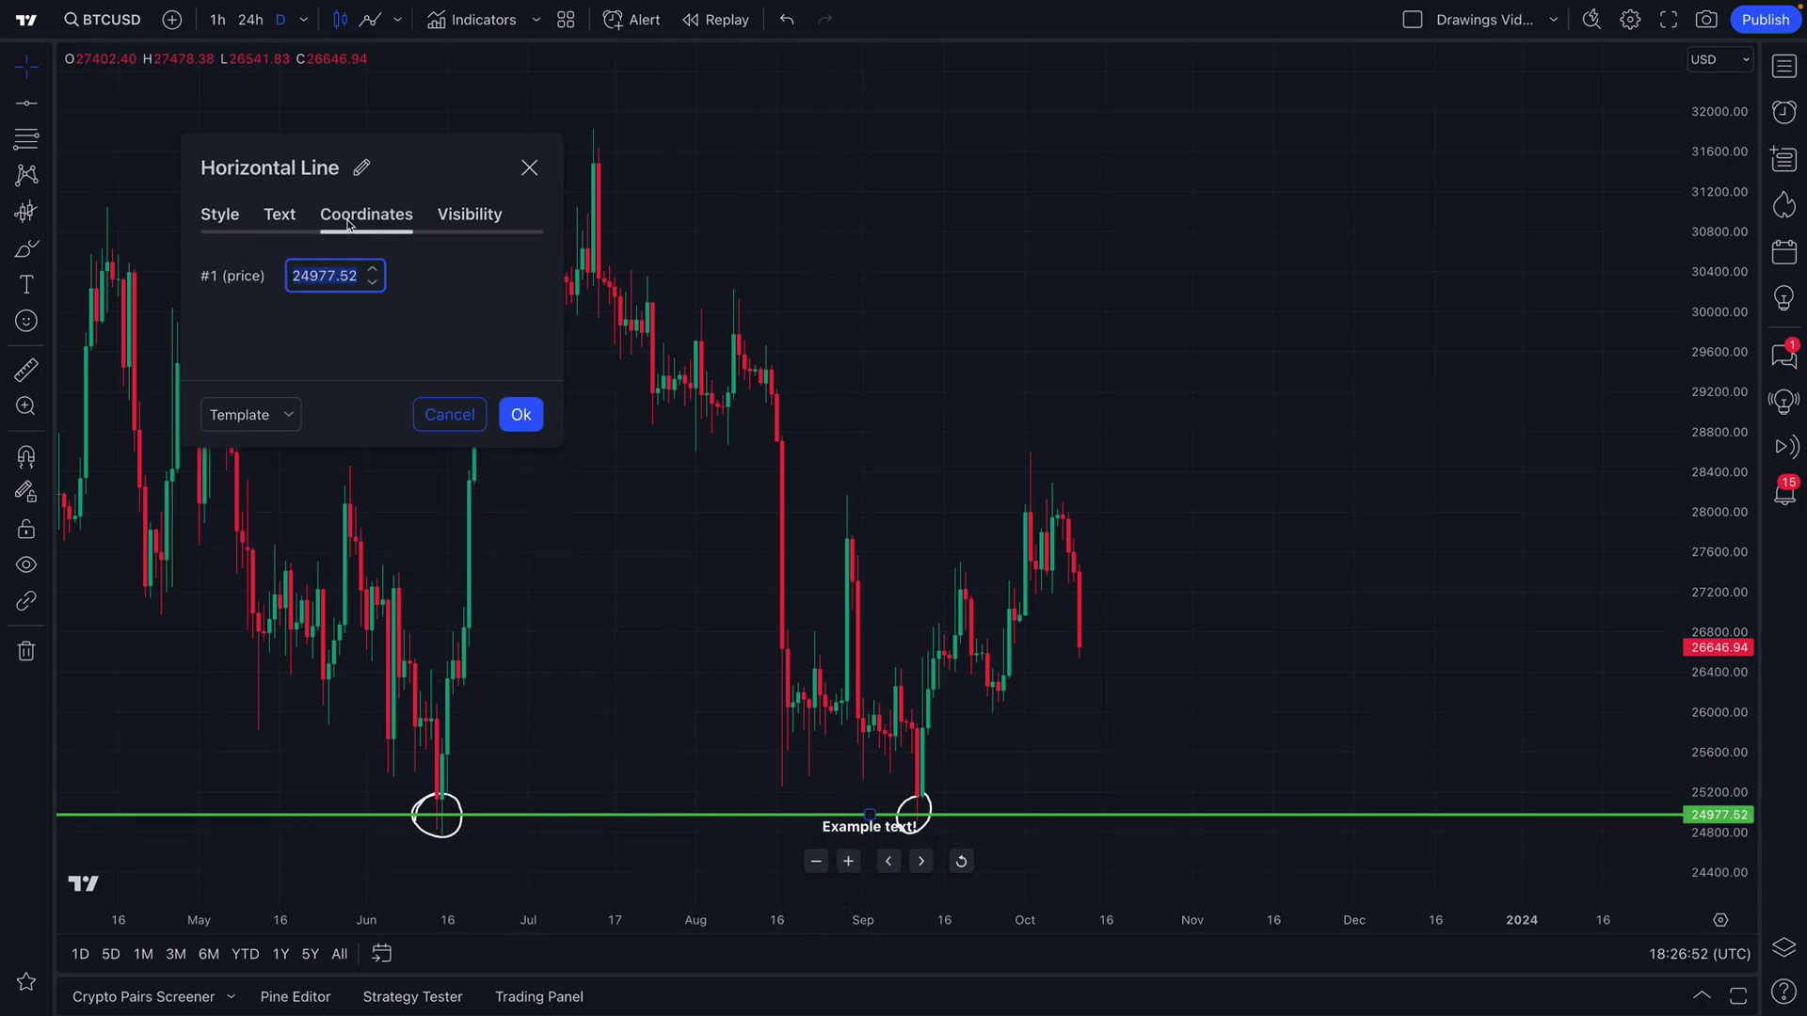
- Select the 24977.52 price value in the Coordinates field
{"action": "left_click", "coordinate": [295, 276]}
{"action": "left_click_drag", "start_coordinate": [296, 276], "coordinate": [326, 275]}
{"action": "left_click", "coordinate": [337, 276]}
{"action": "left_click_drag", "start_coordinate": [360, 276], "coordinate": [283, 278]}
- Toggle Days visibility off and back on, then apply the settings with Ok
{"action": "left_click", "coordinate": [469, 219]}
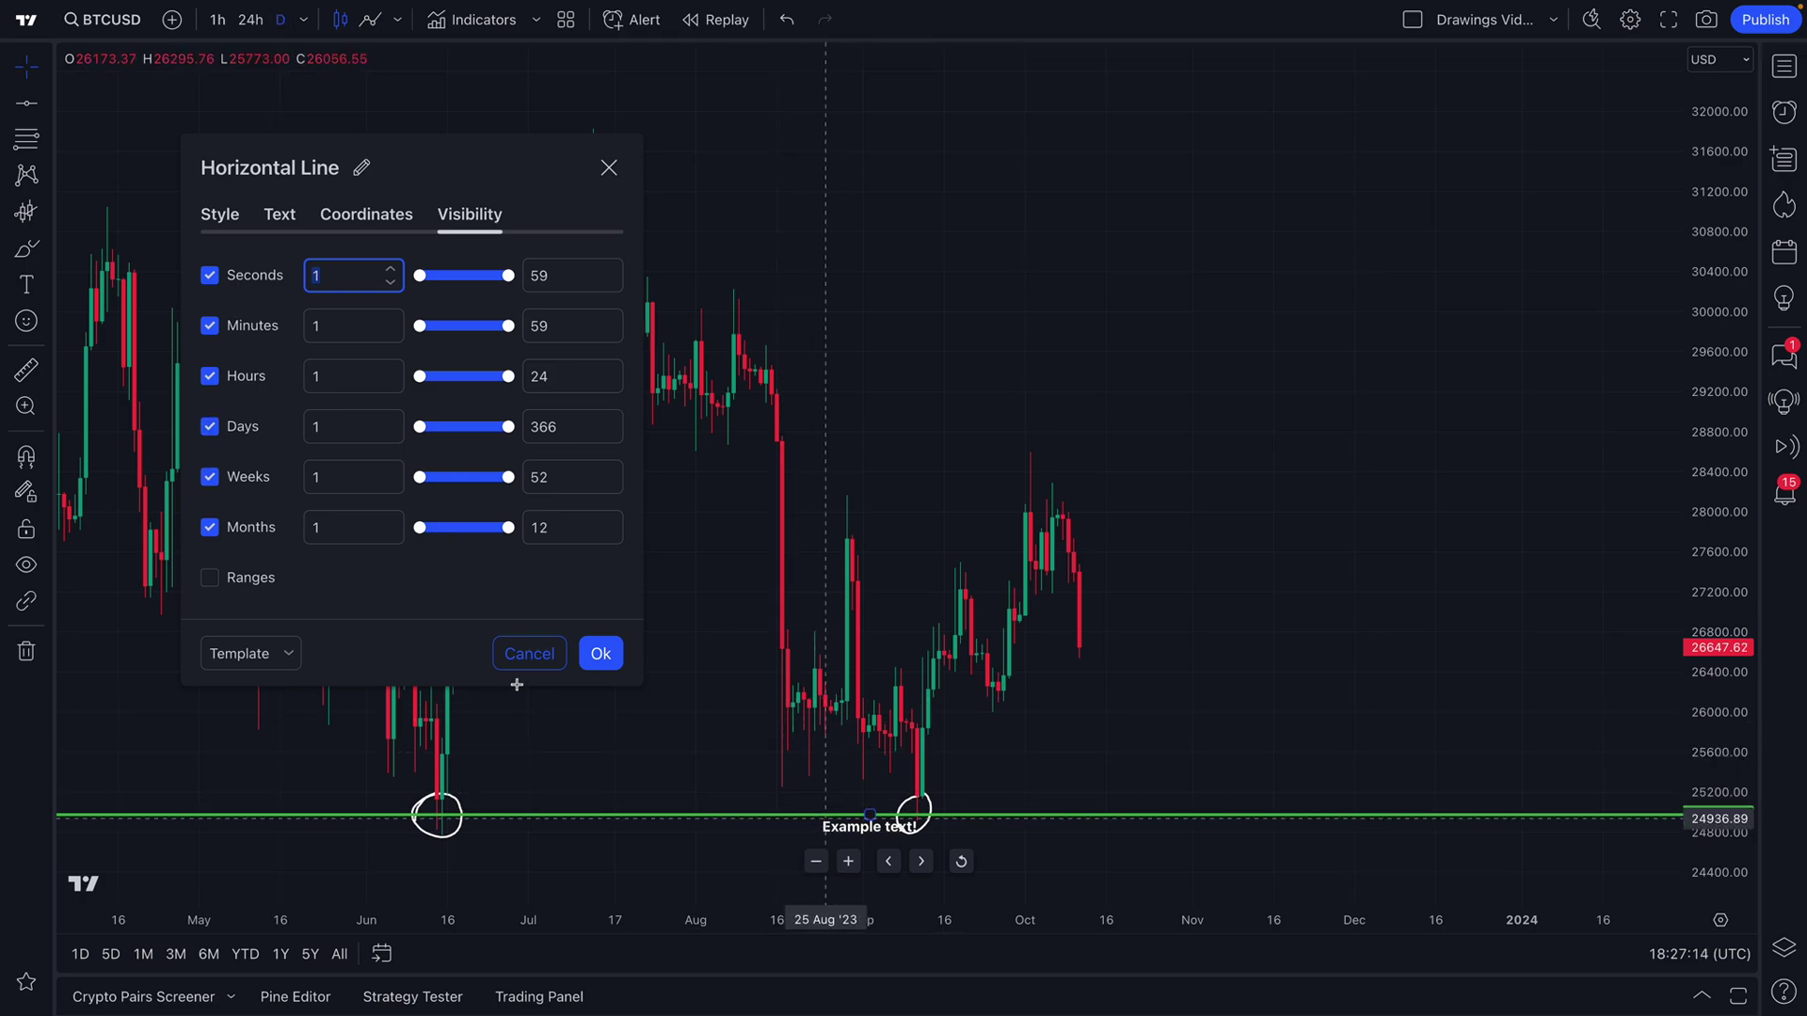
{"action": "left_click", "coordinate": [210, 429]}
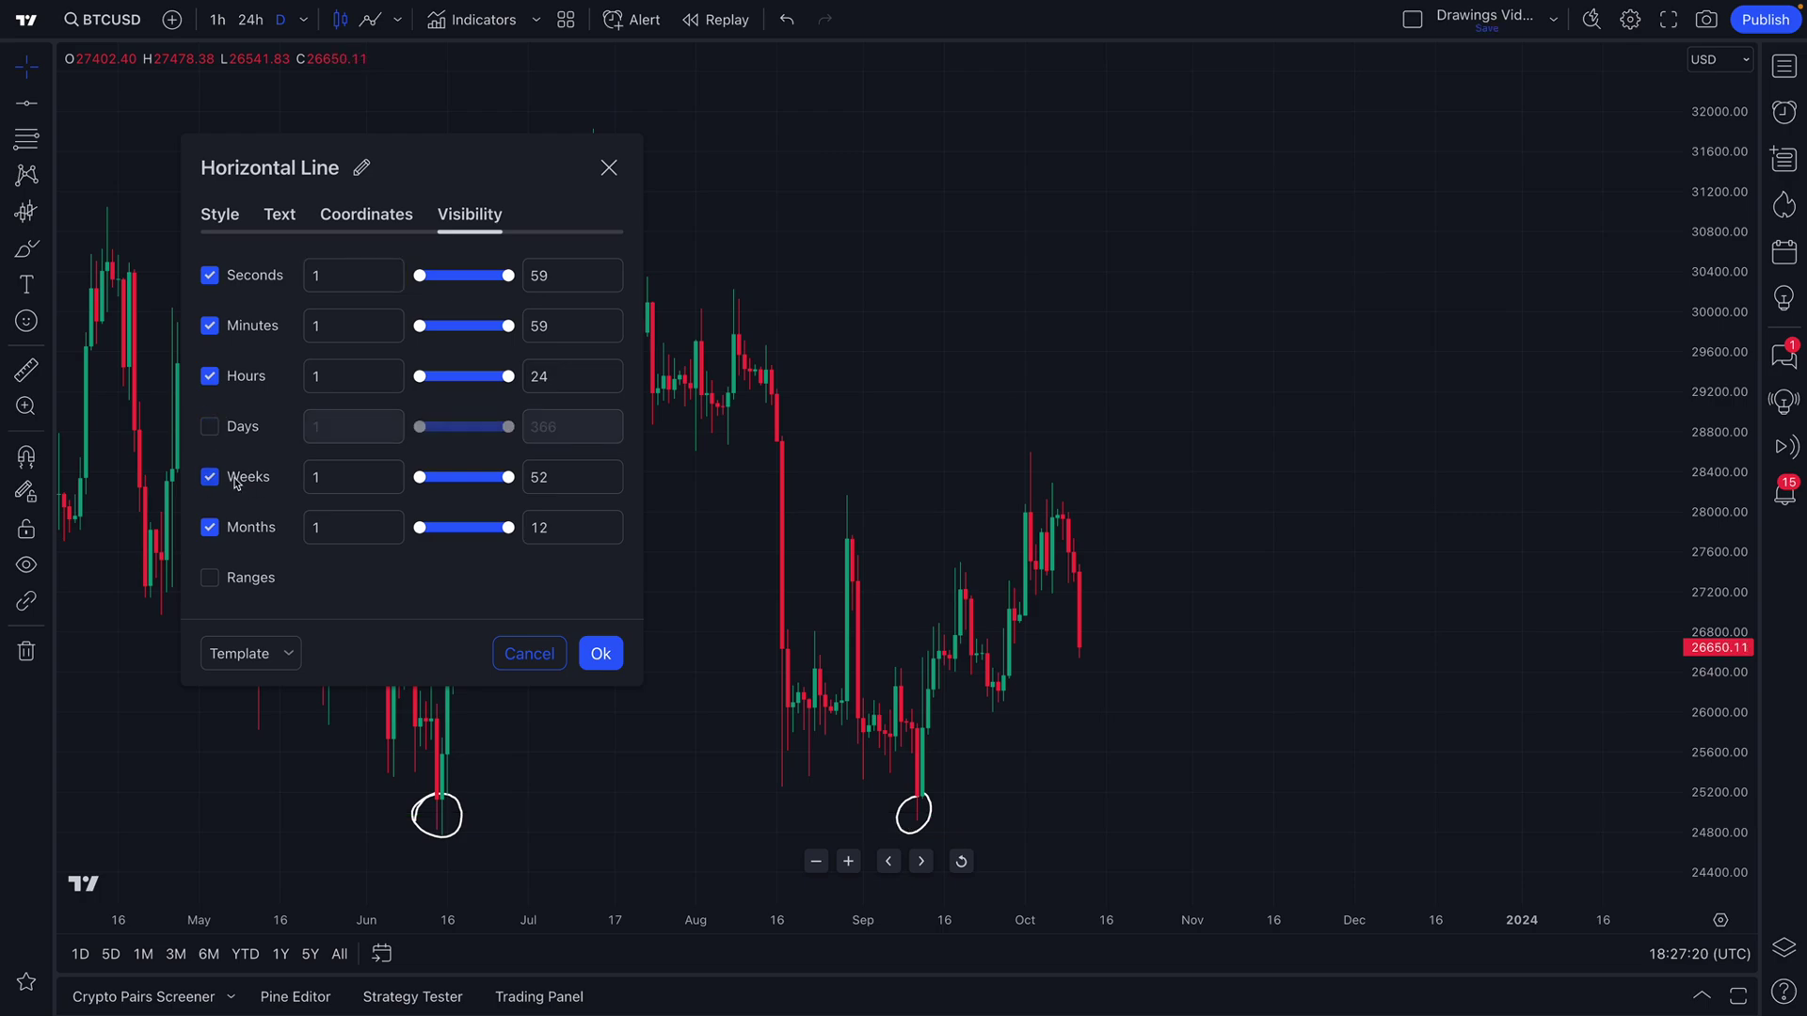
{"action": "left_click", "coordinate": [210, 429]}
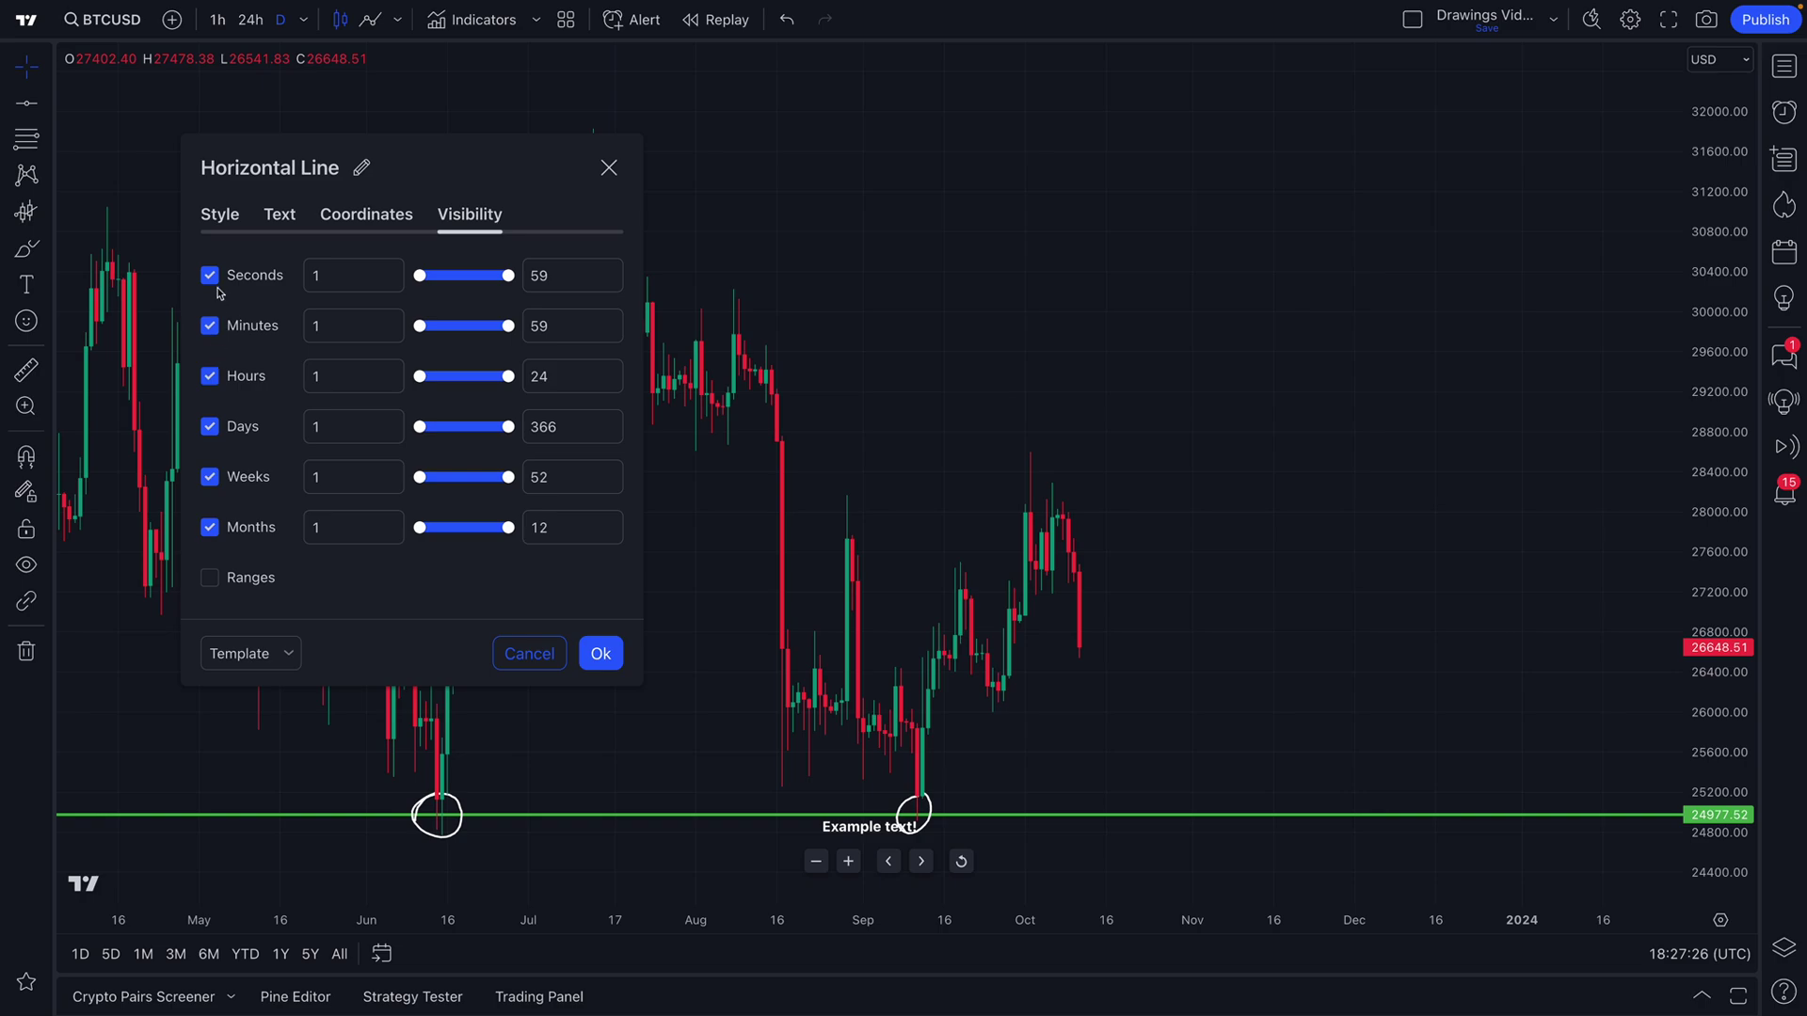
{"action": "left_click", "coordinate": [600, 654]}
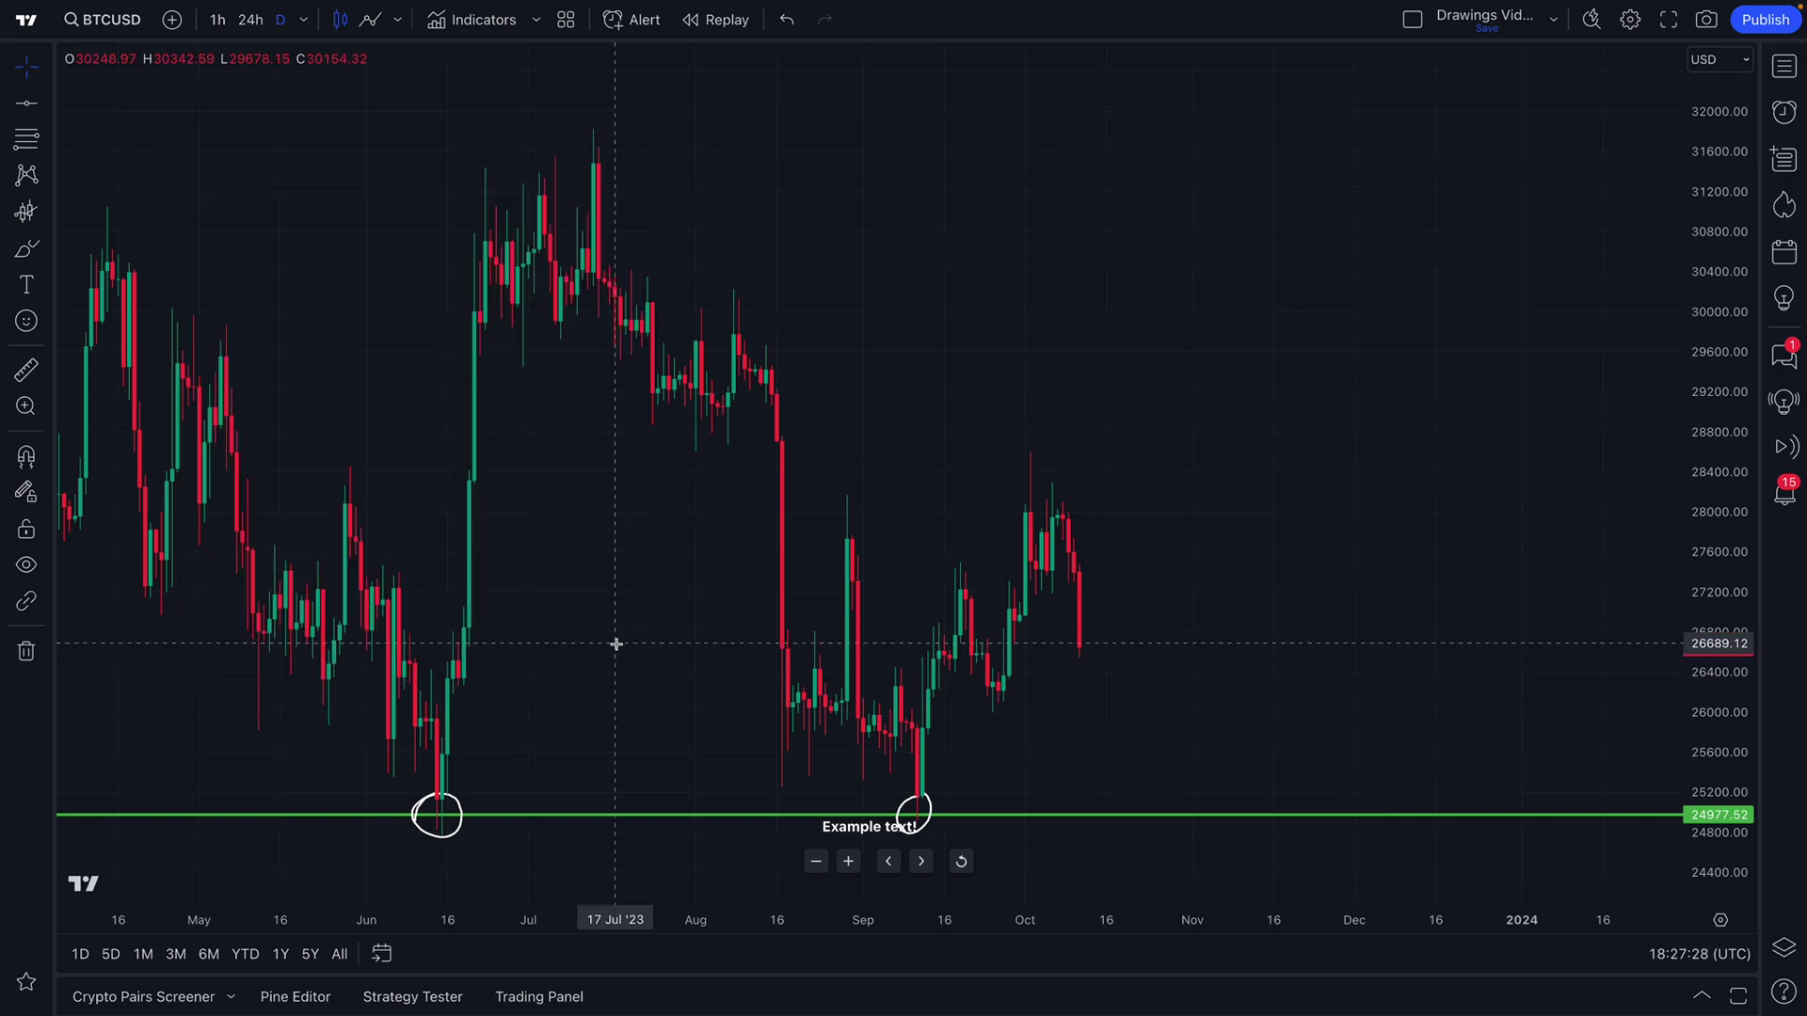
- Box-select and delete both circles and the support line, then glance at the magnet options
{"action": "scroll", "coordinate": [597, 633], "scroll_direction": "up", "scroll_amount": 2}
{"action": "left_click_drag", "start_coordinate": [596, 634], "coordinate": [705, 637]}
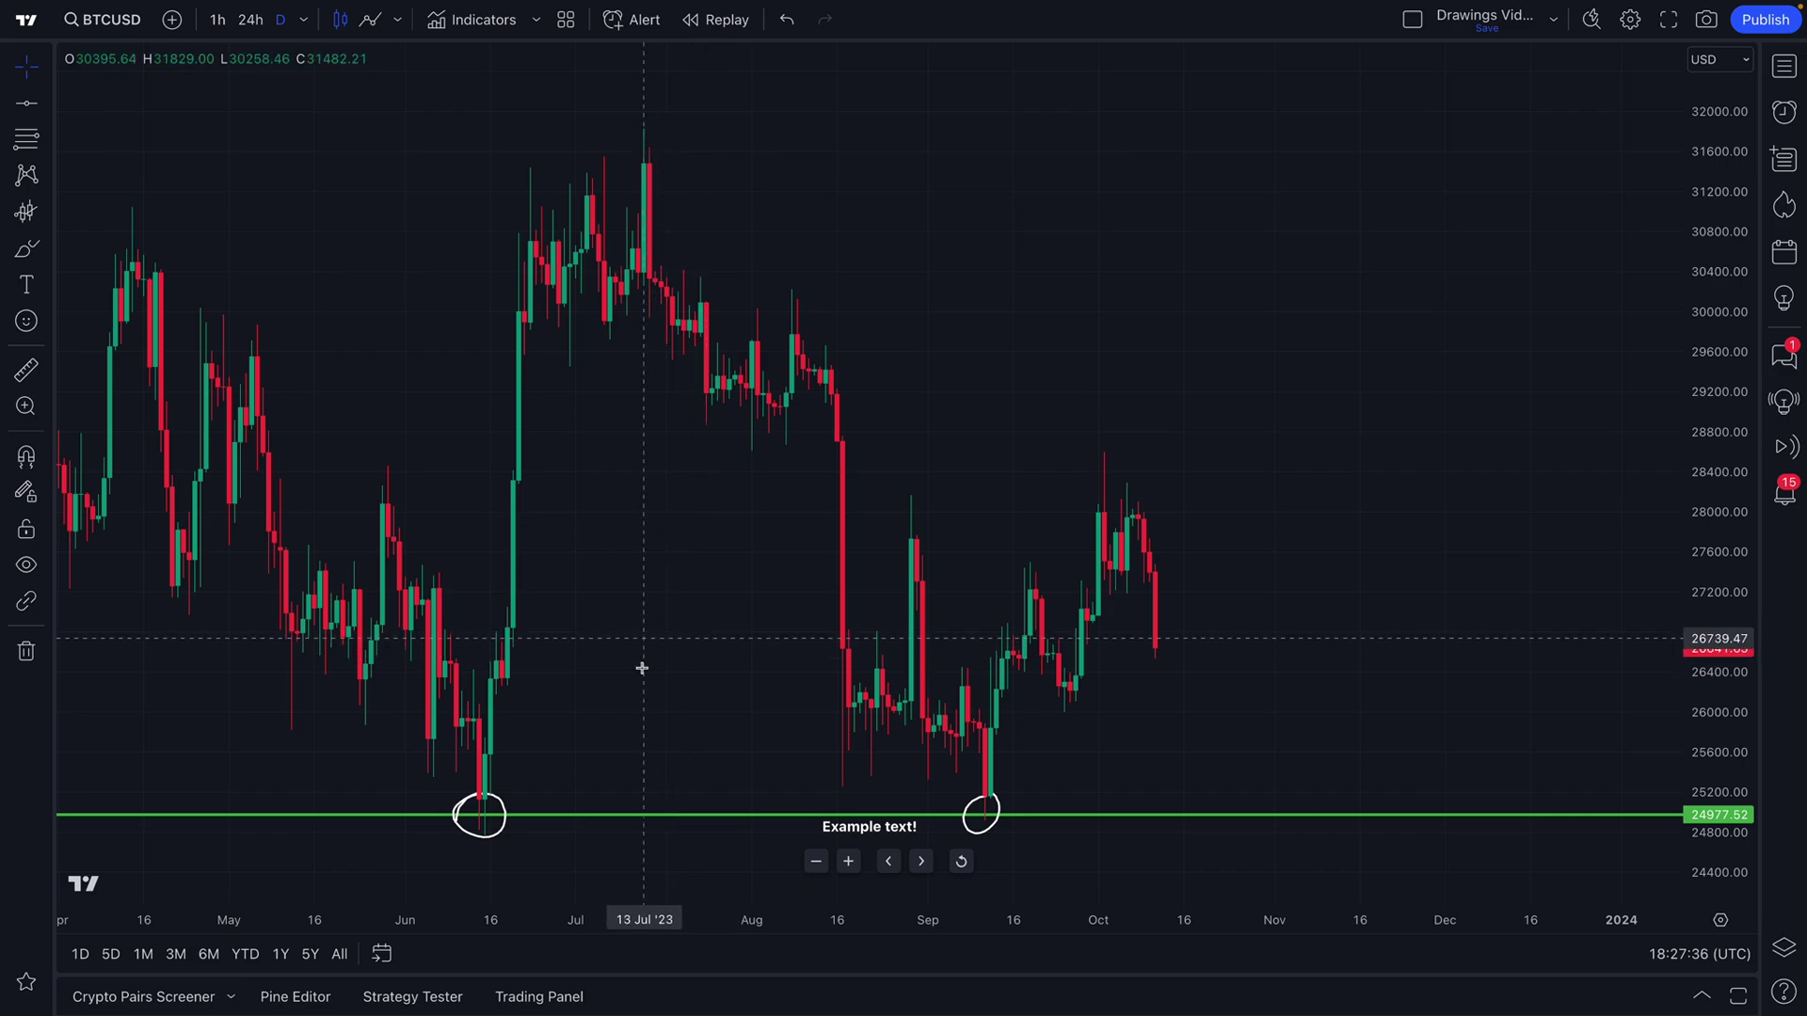
{"action": "mouse_move", "coordinate": [432, 726]}
{"action": "left_mouse_down"}
{"action": "mouse_move", "coordinate": [602, 790]}
{"action": "mouse_move", "coordinate": [1108, 863]}
{"action": "left_mouse_up"}
{"action": "key", "text": "Delete"}
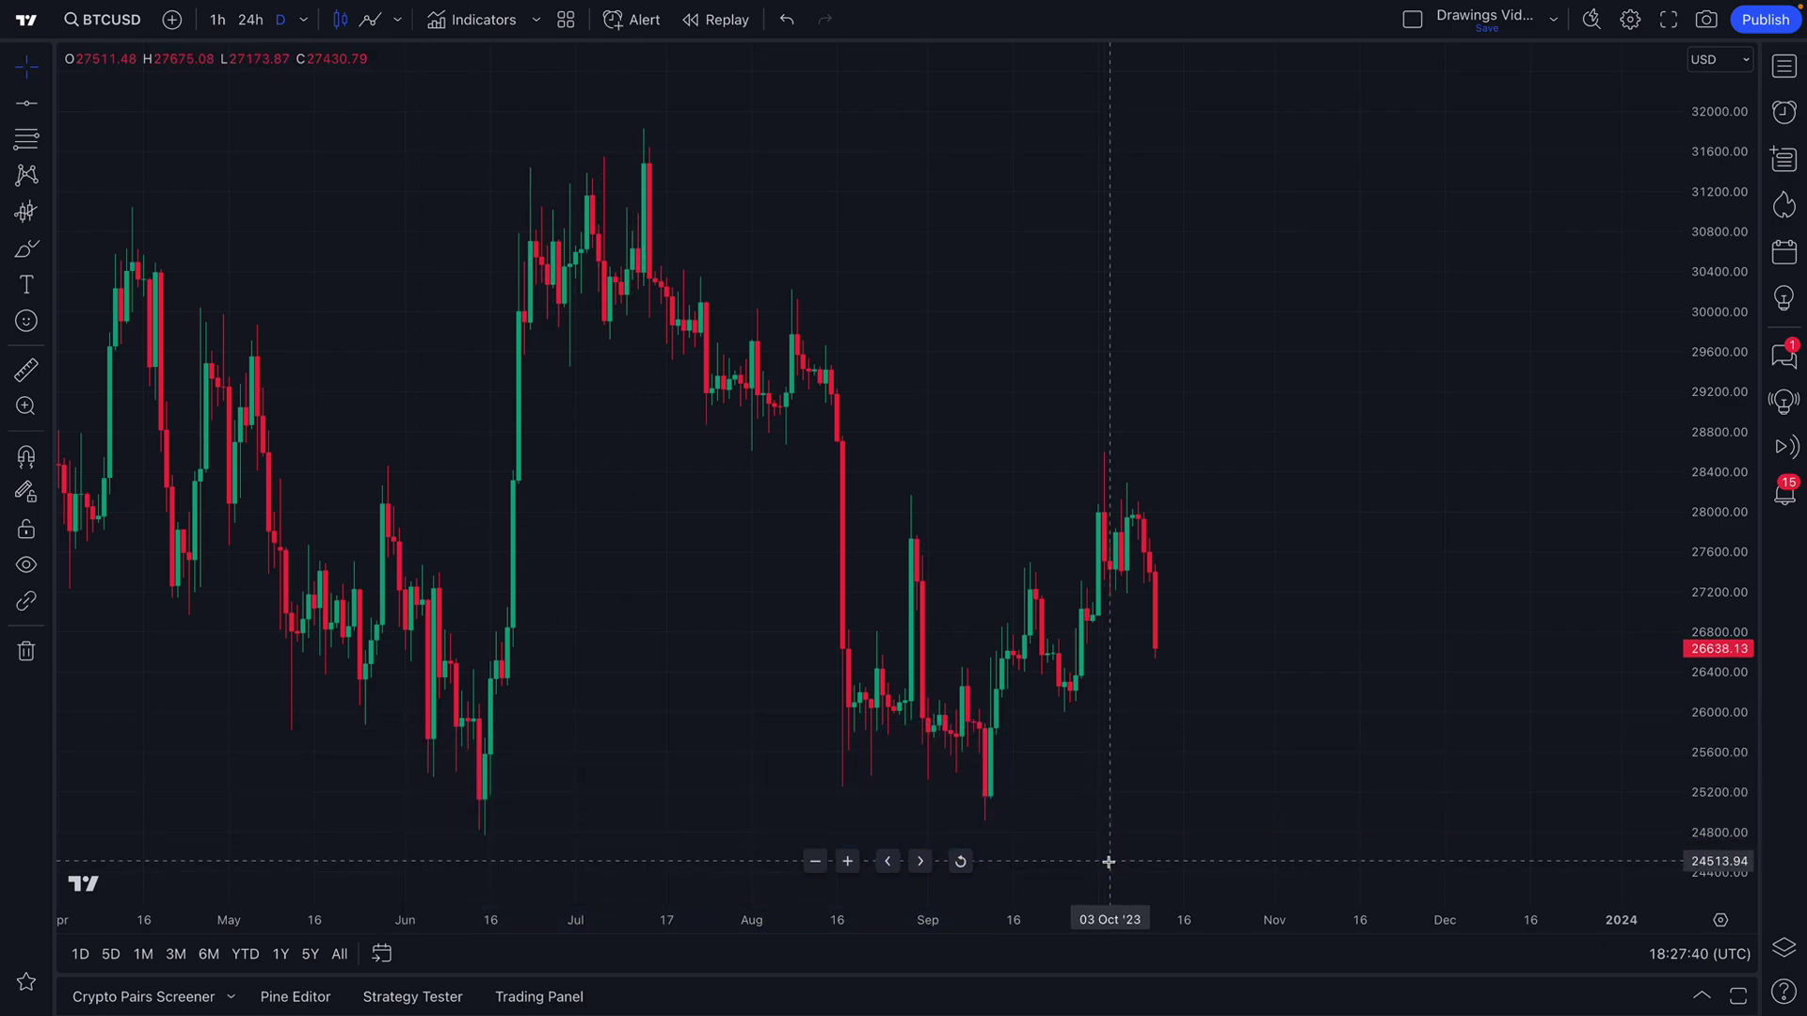
{"action": "left_click", "coordinate": [43, 459]}
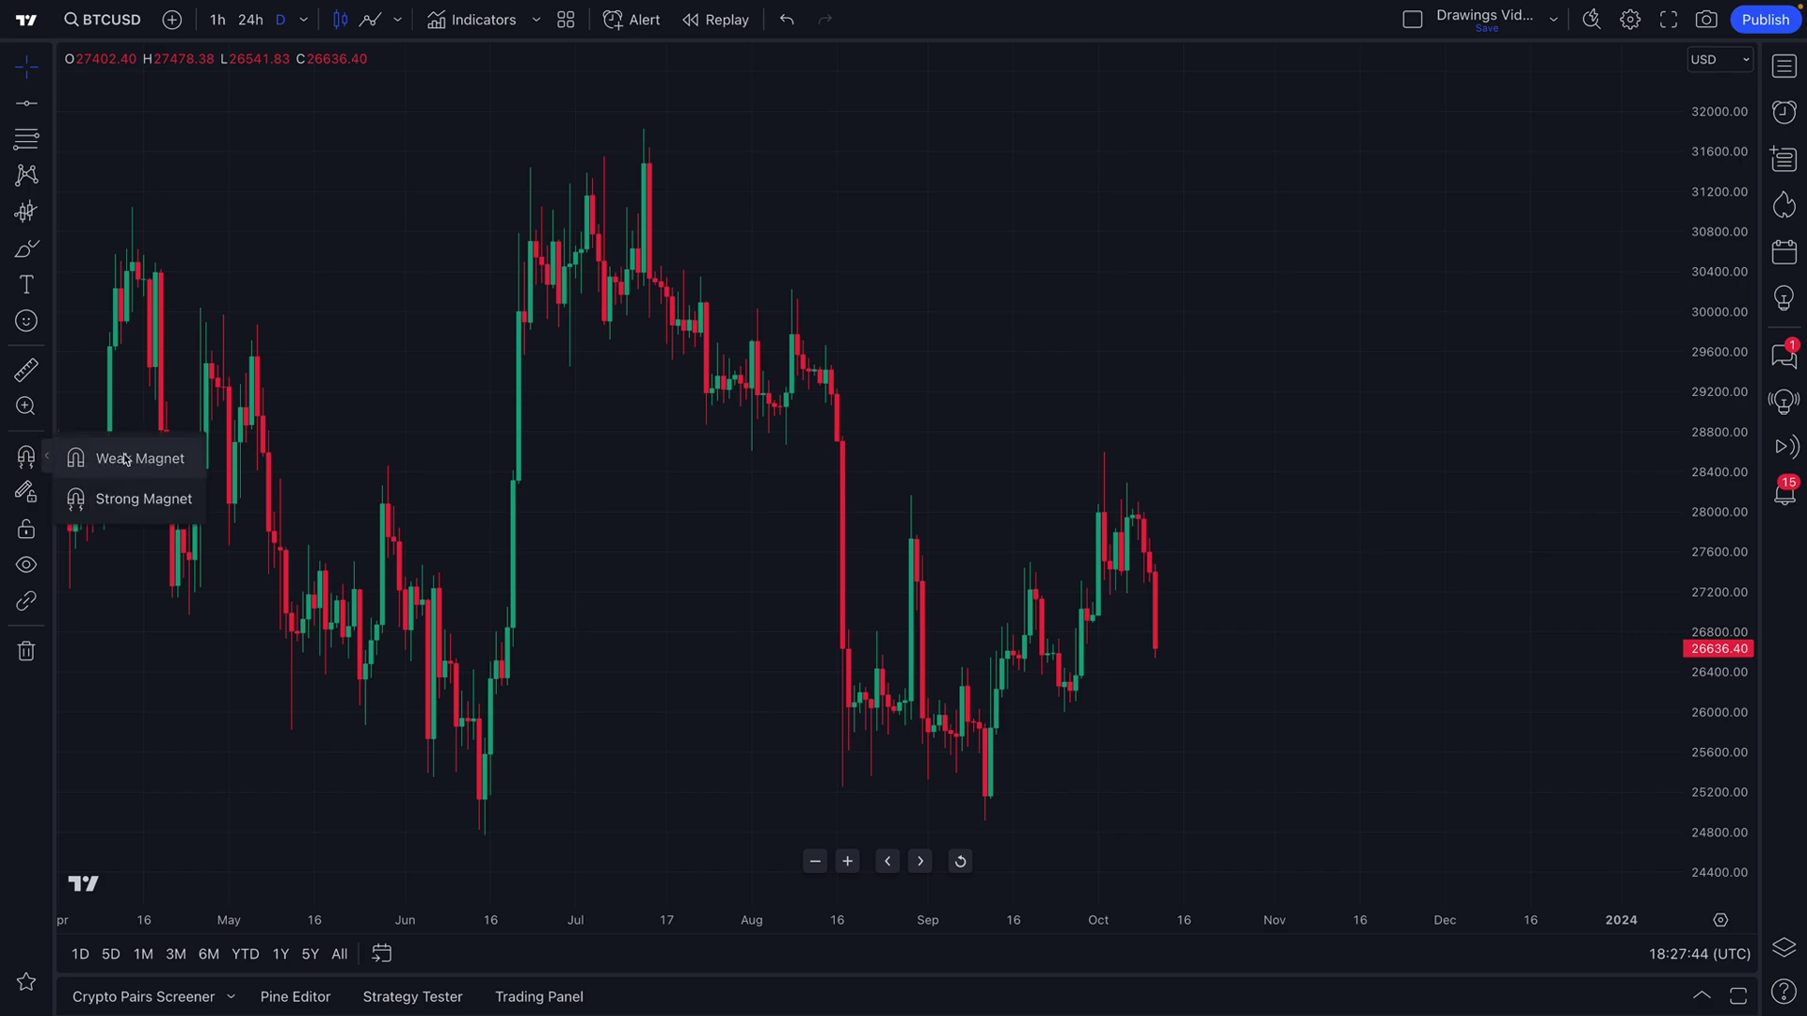
{"action": "left_click", "coordinate": [131, 499]}
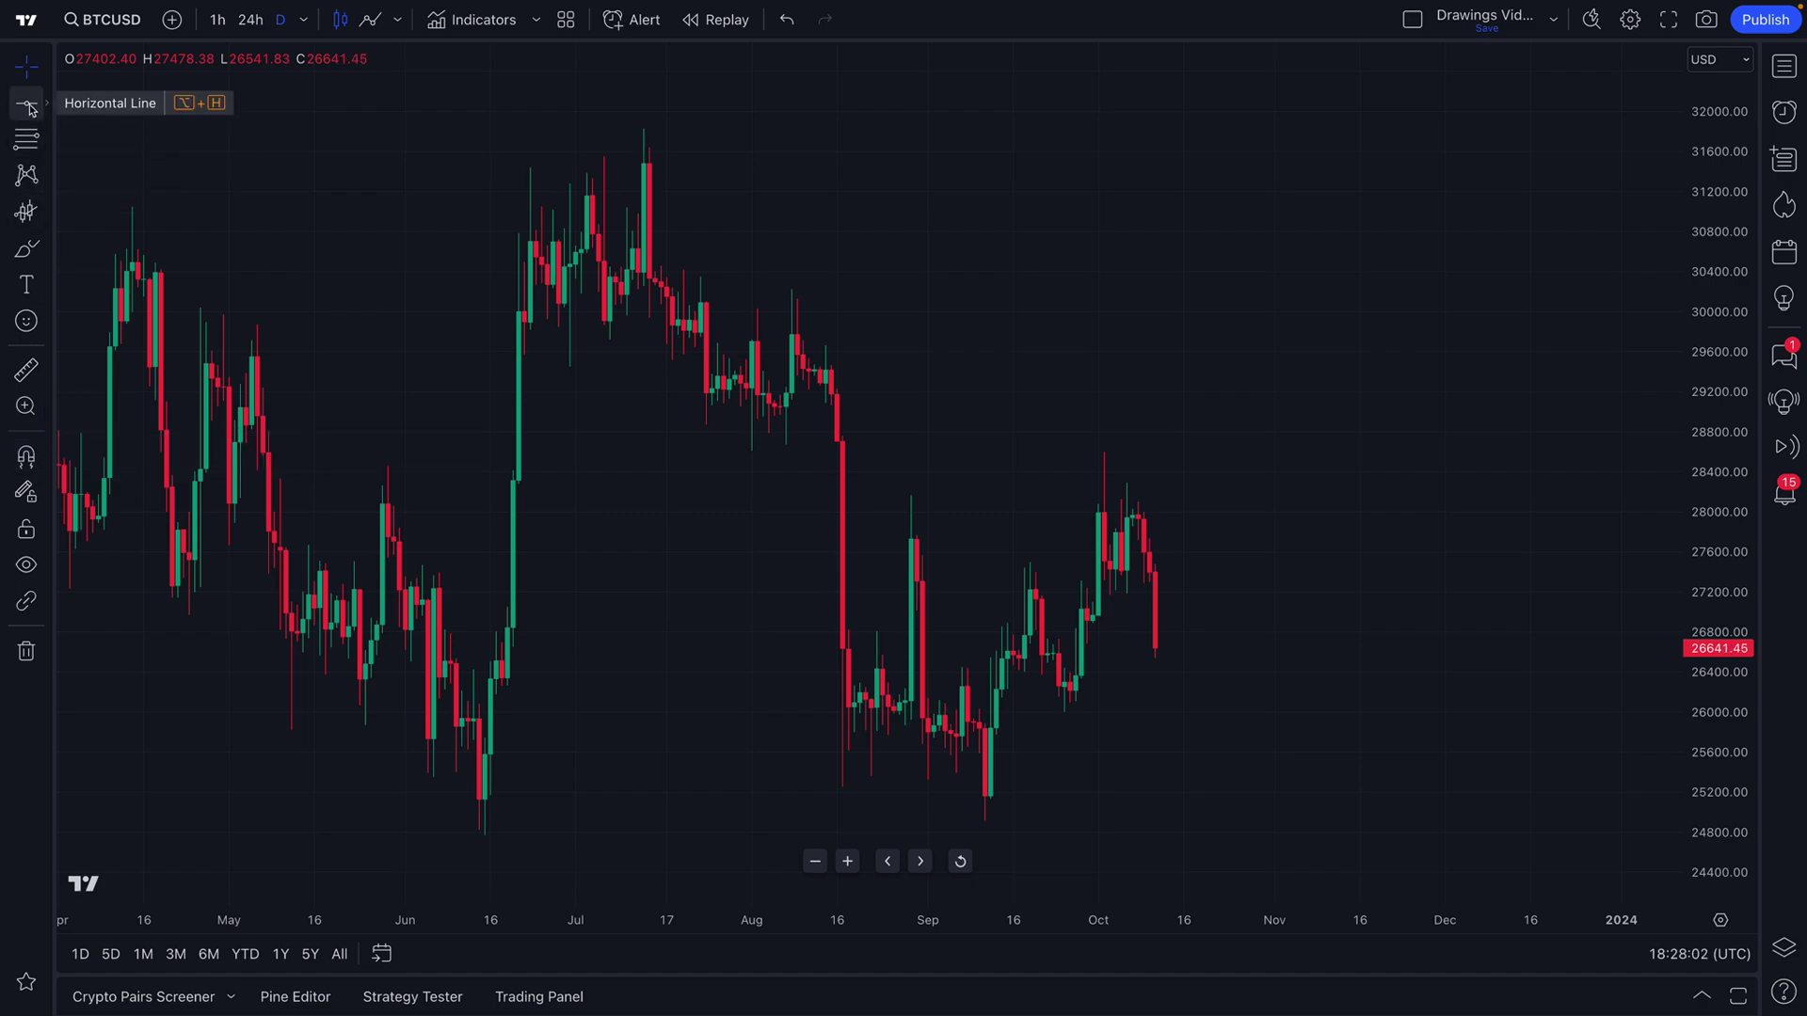
- Turn on Strong Magnet and zoom and pan the chart back to the mid-June low
{"action": "left_click", "coordinate": [47, 459]}
{"action": "left_click", "coordinate": [103, 503]}
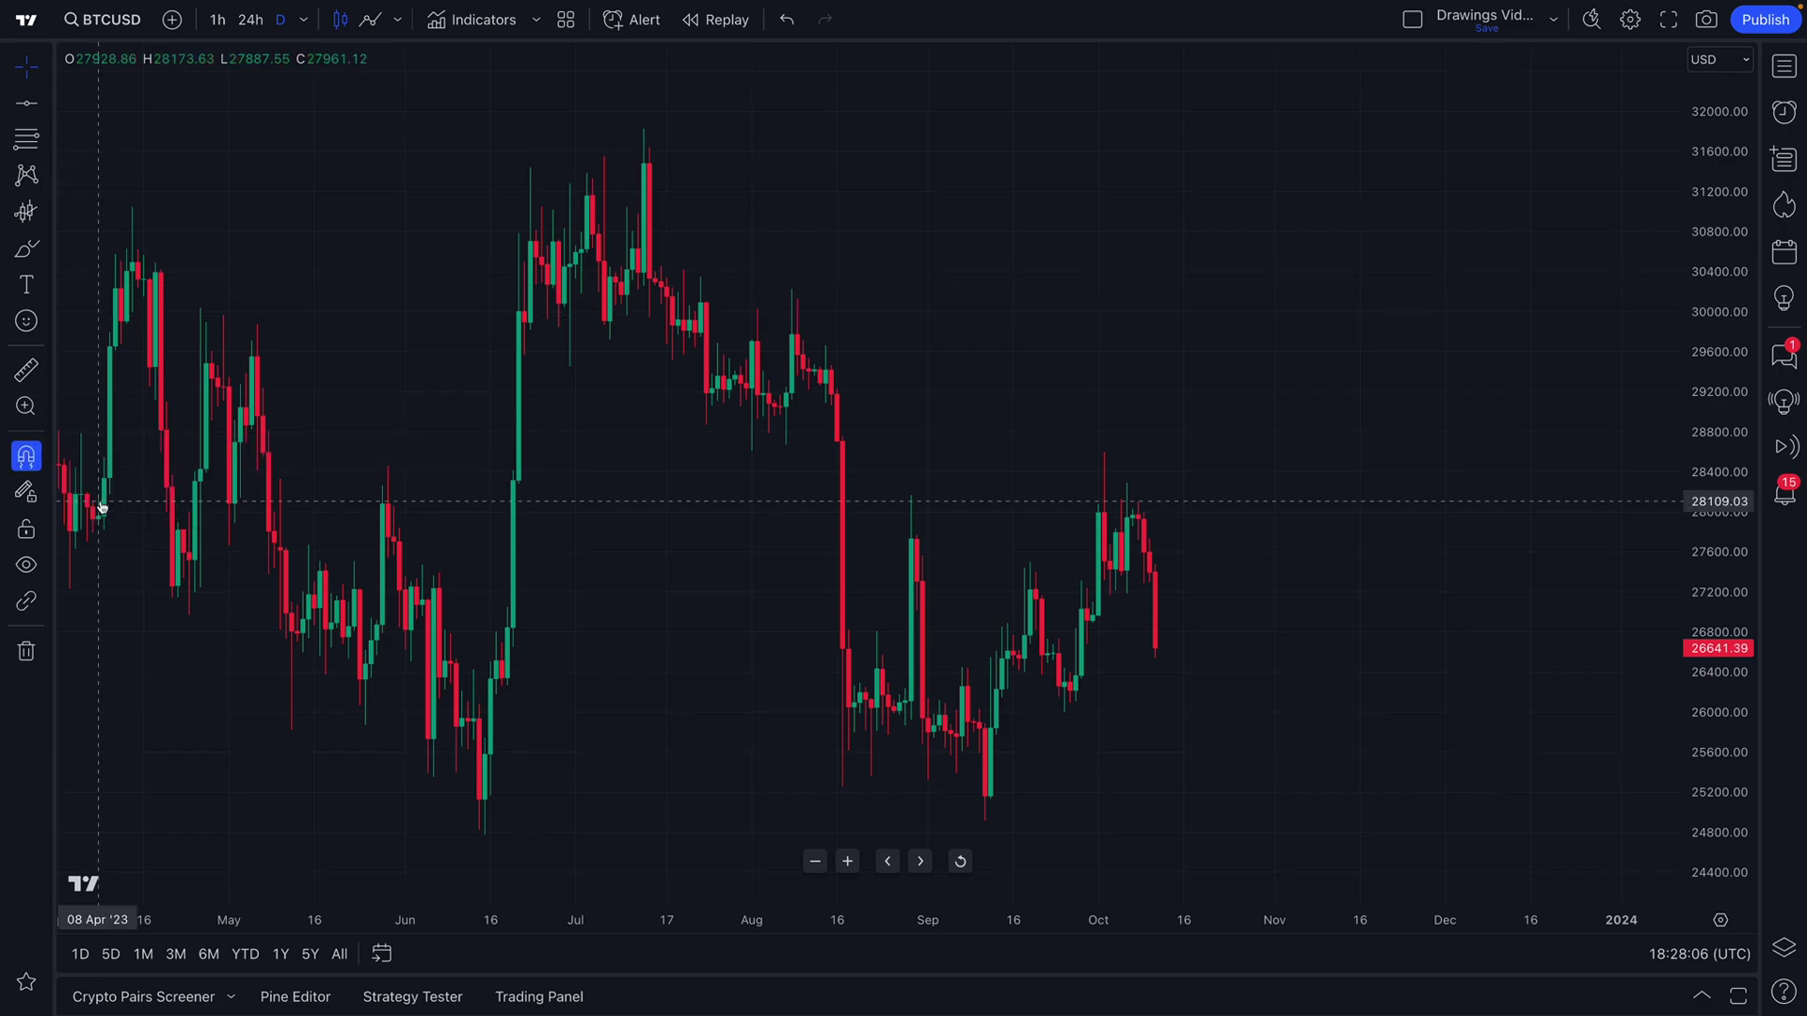
{"action": "scroll", "coordinate": [585, 600], "scroll_direction": "down", "scroll_amount": 2}
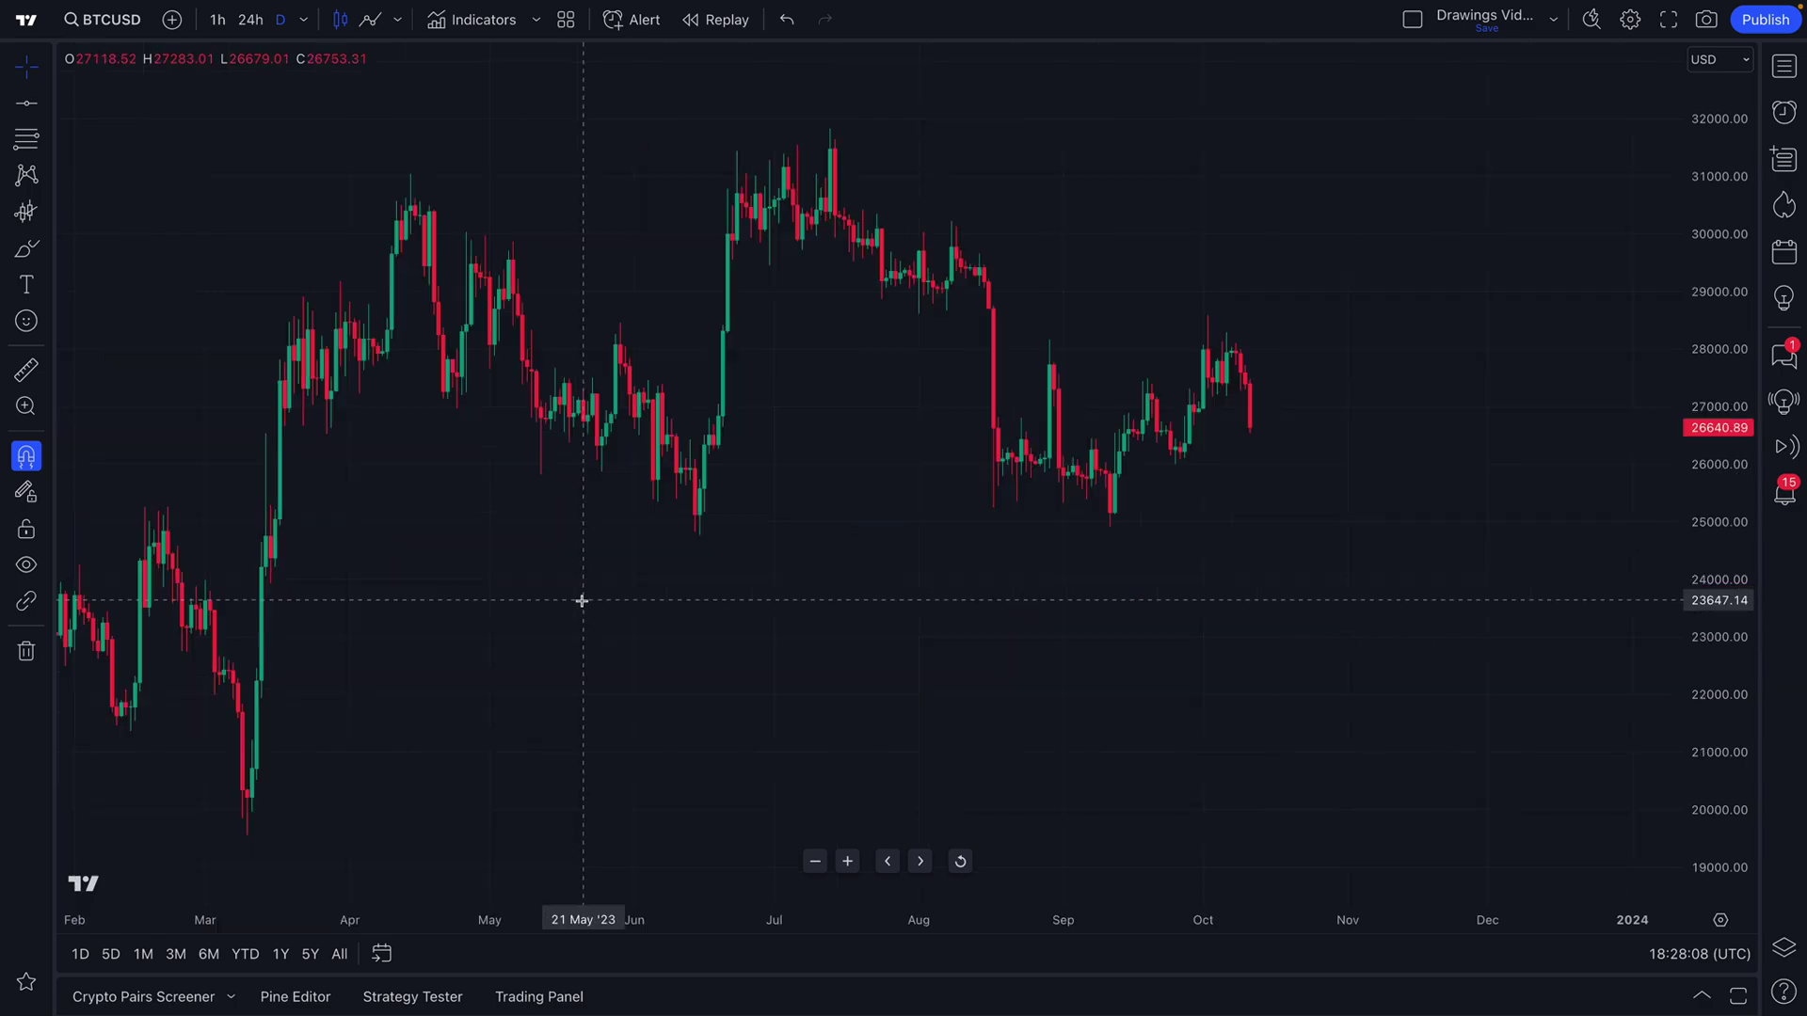
{"action": "left_click", "coordinate": [28, 106]}
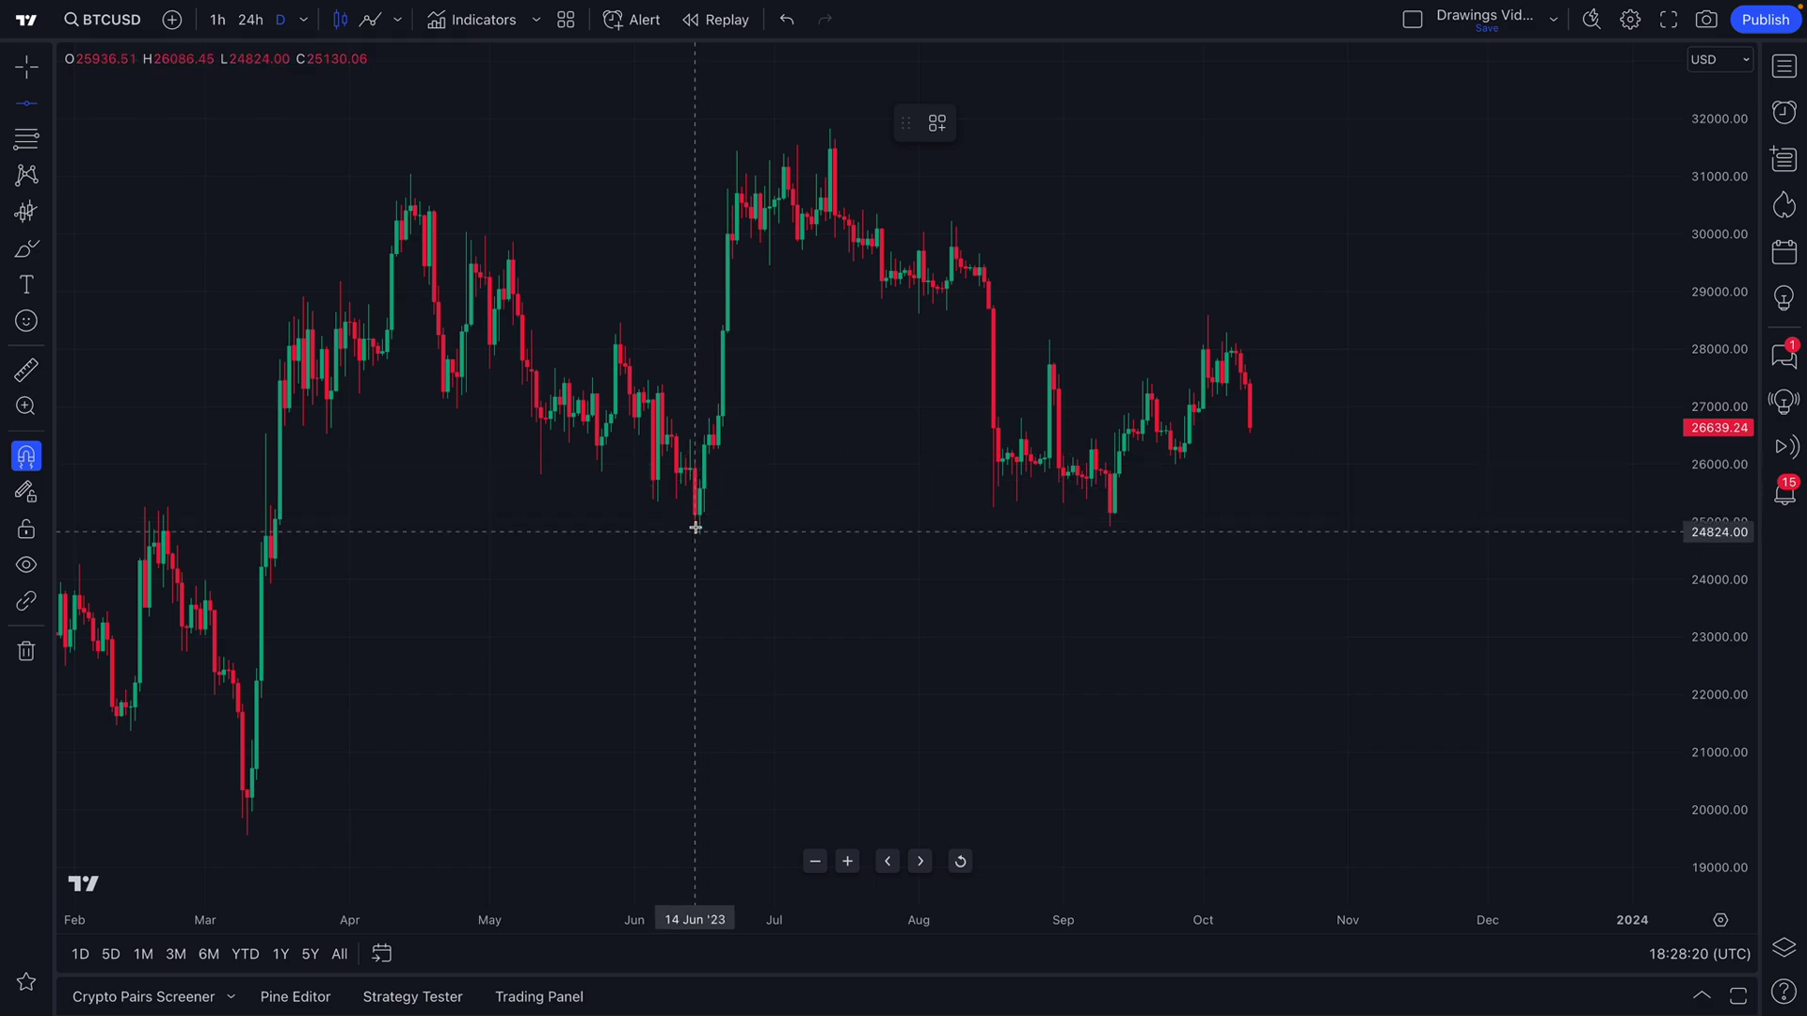
{"action": "scroll", "coordinate": [700, 550], "scroll_direction": "up", "scroll_amount": 3}
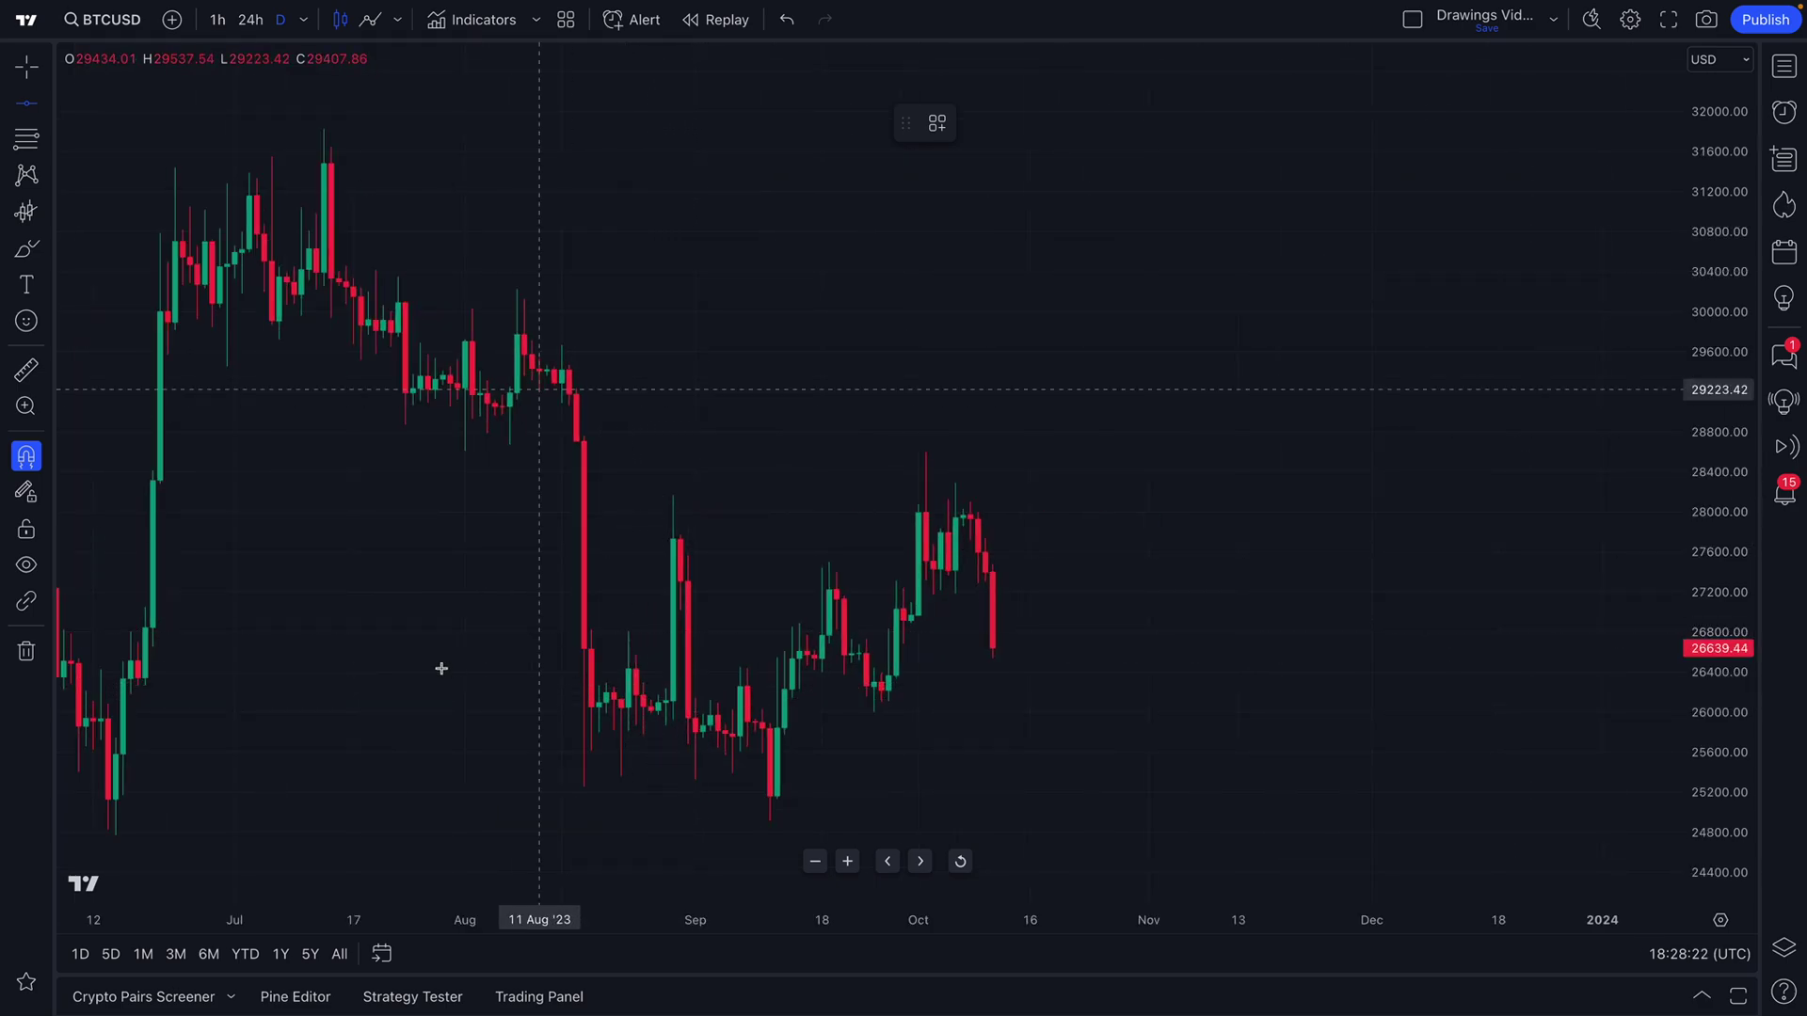
{"action": "left_click_drag", "start_coordinate": [333, 764], "coordinate": [1048, 742]}
{"action": "scroll", "coordinate": [706, 696], "scroll_direction": "up", "scroll_amount": 3}
{"action": "left_click_drag", "start_coordinate": [584, 690], "coordinate": [1175, 672]}
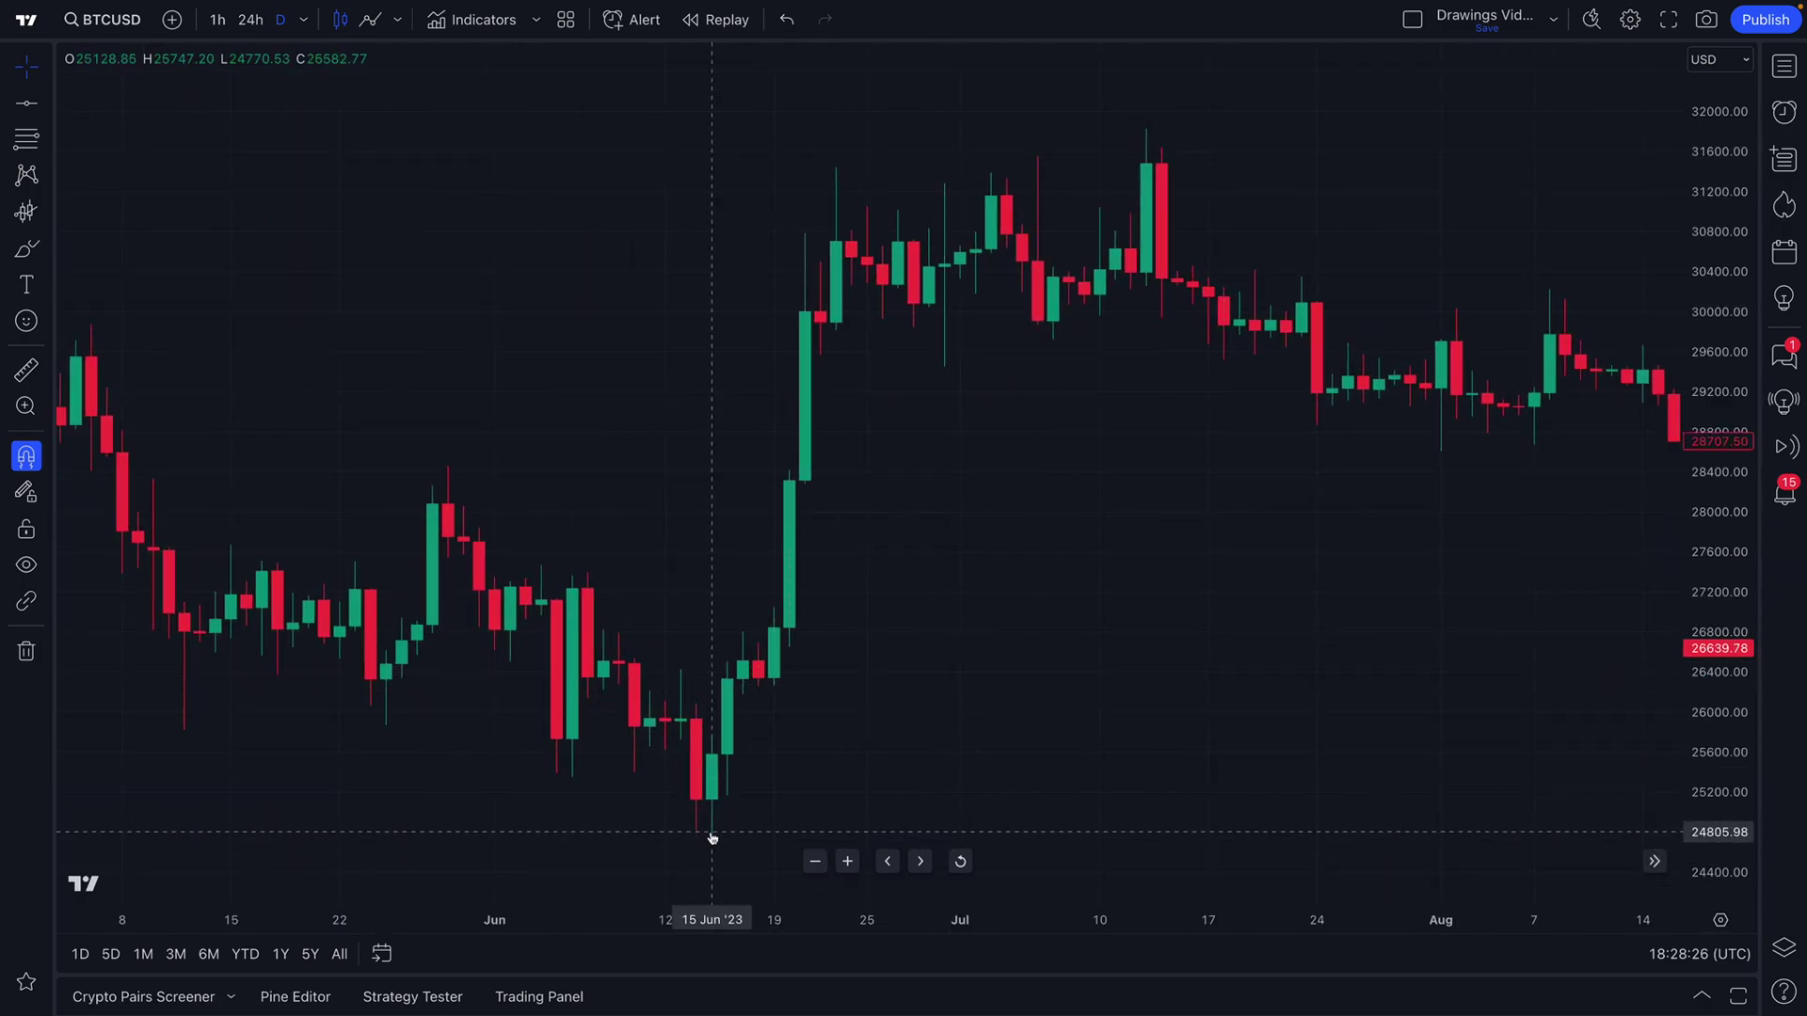
- Snap a horizontal line to the mid-June low at 24770.53, then zoom back out
{"action": "key", "text": "alt+h"}
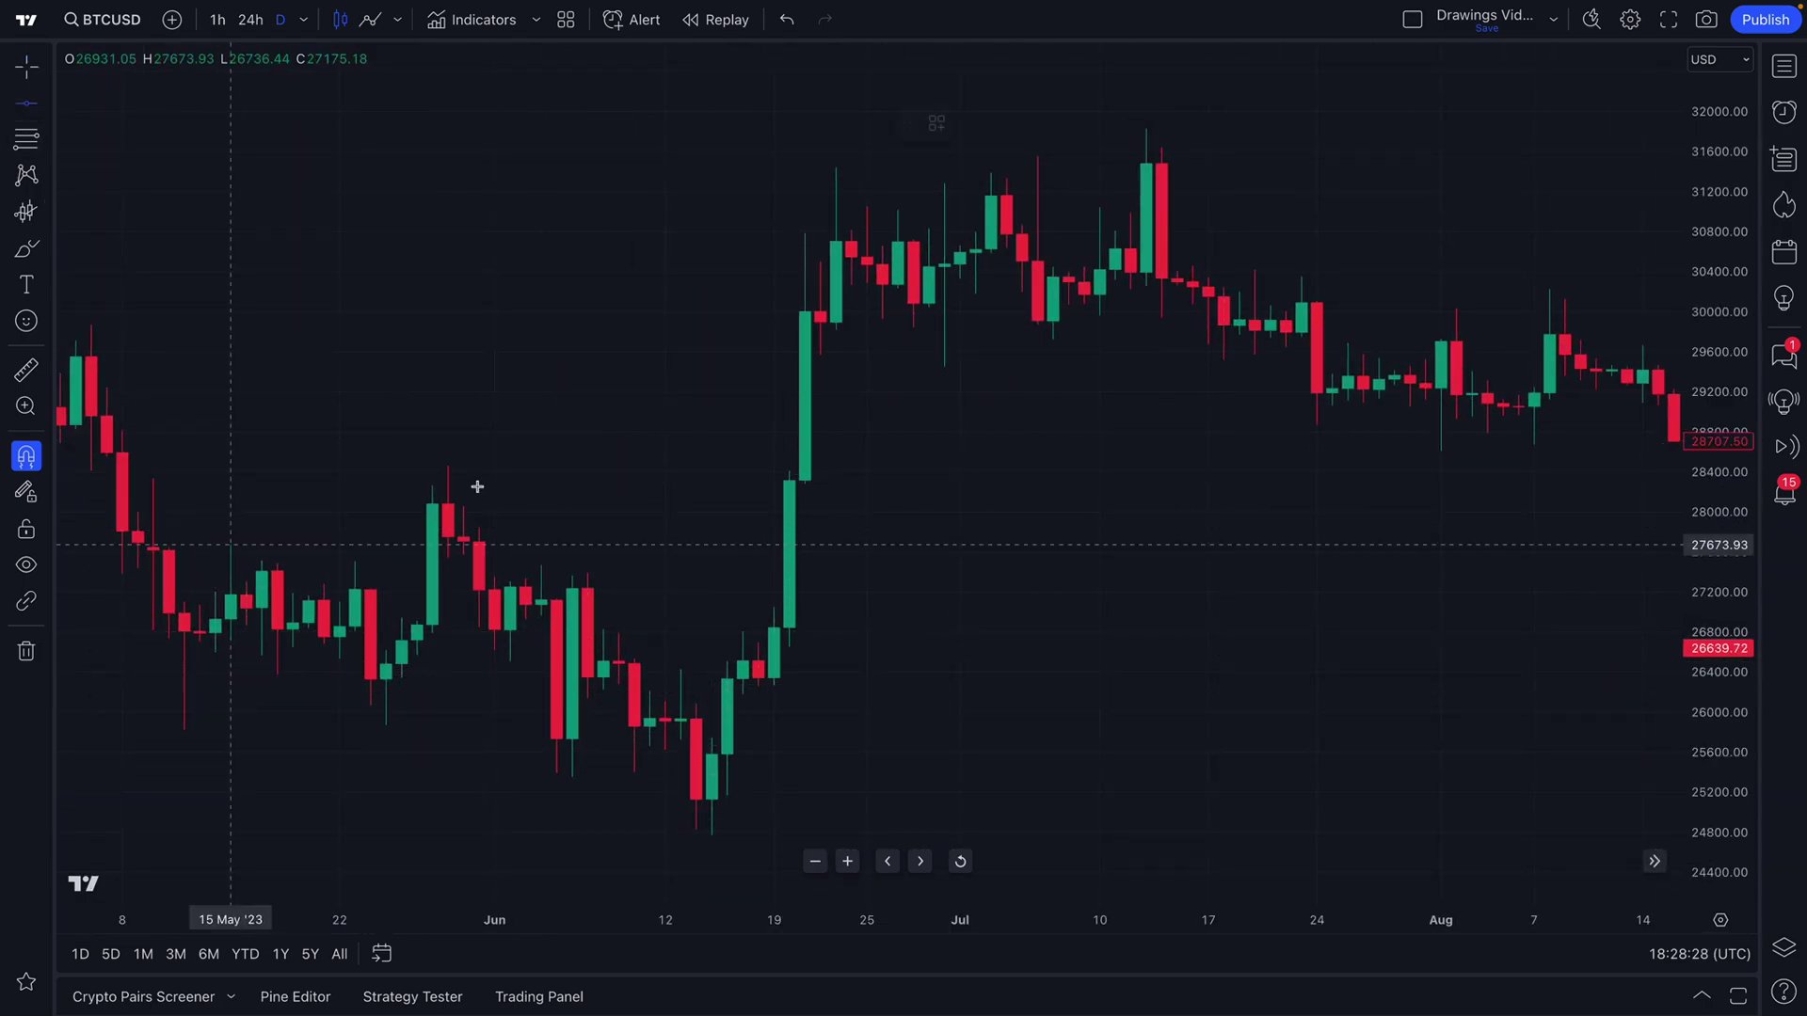
{"action": "left_click", "coordinate": [713, 836]}
{"action": "left_click_drag", "start_coordinate": [715, 840], "coordinate": [715, 839]}
{"action": "left_click", "coordinate": [1226, 641]}
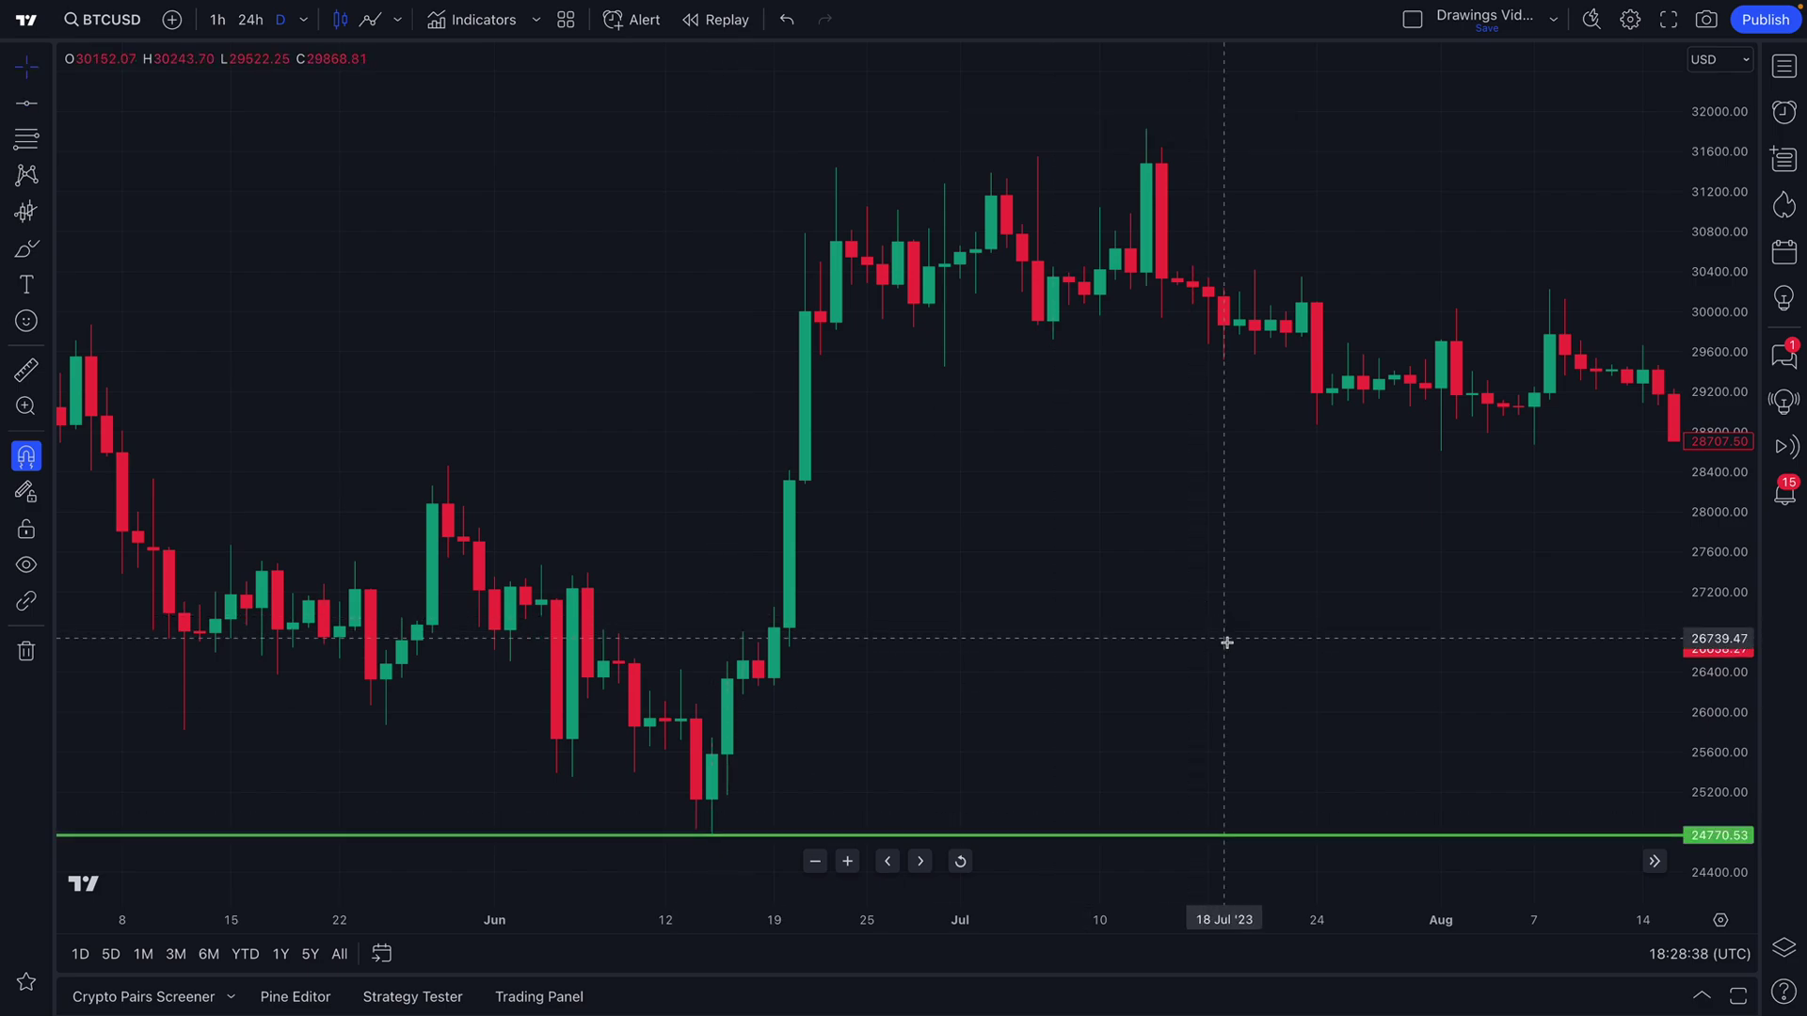
{"action": "scroll", "coordinate": [1226, 643], "scroll_direction": "down", "scroll_amount": 3}
{"action": "left_click_drag", "start_coordinate": [1156, 642], "coordinate": [669, 634]}
{"action": "scroll", "coordinate": [584, 649], "scroll_direction": "down", "scroll_amount": 1}
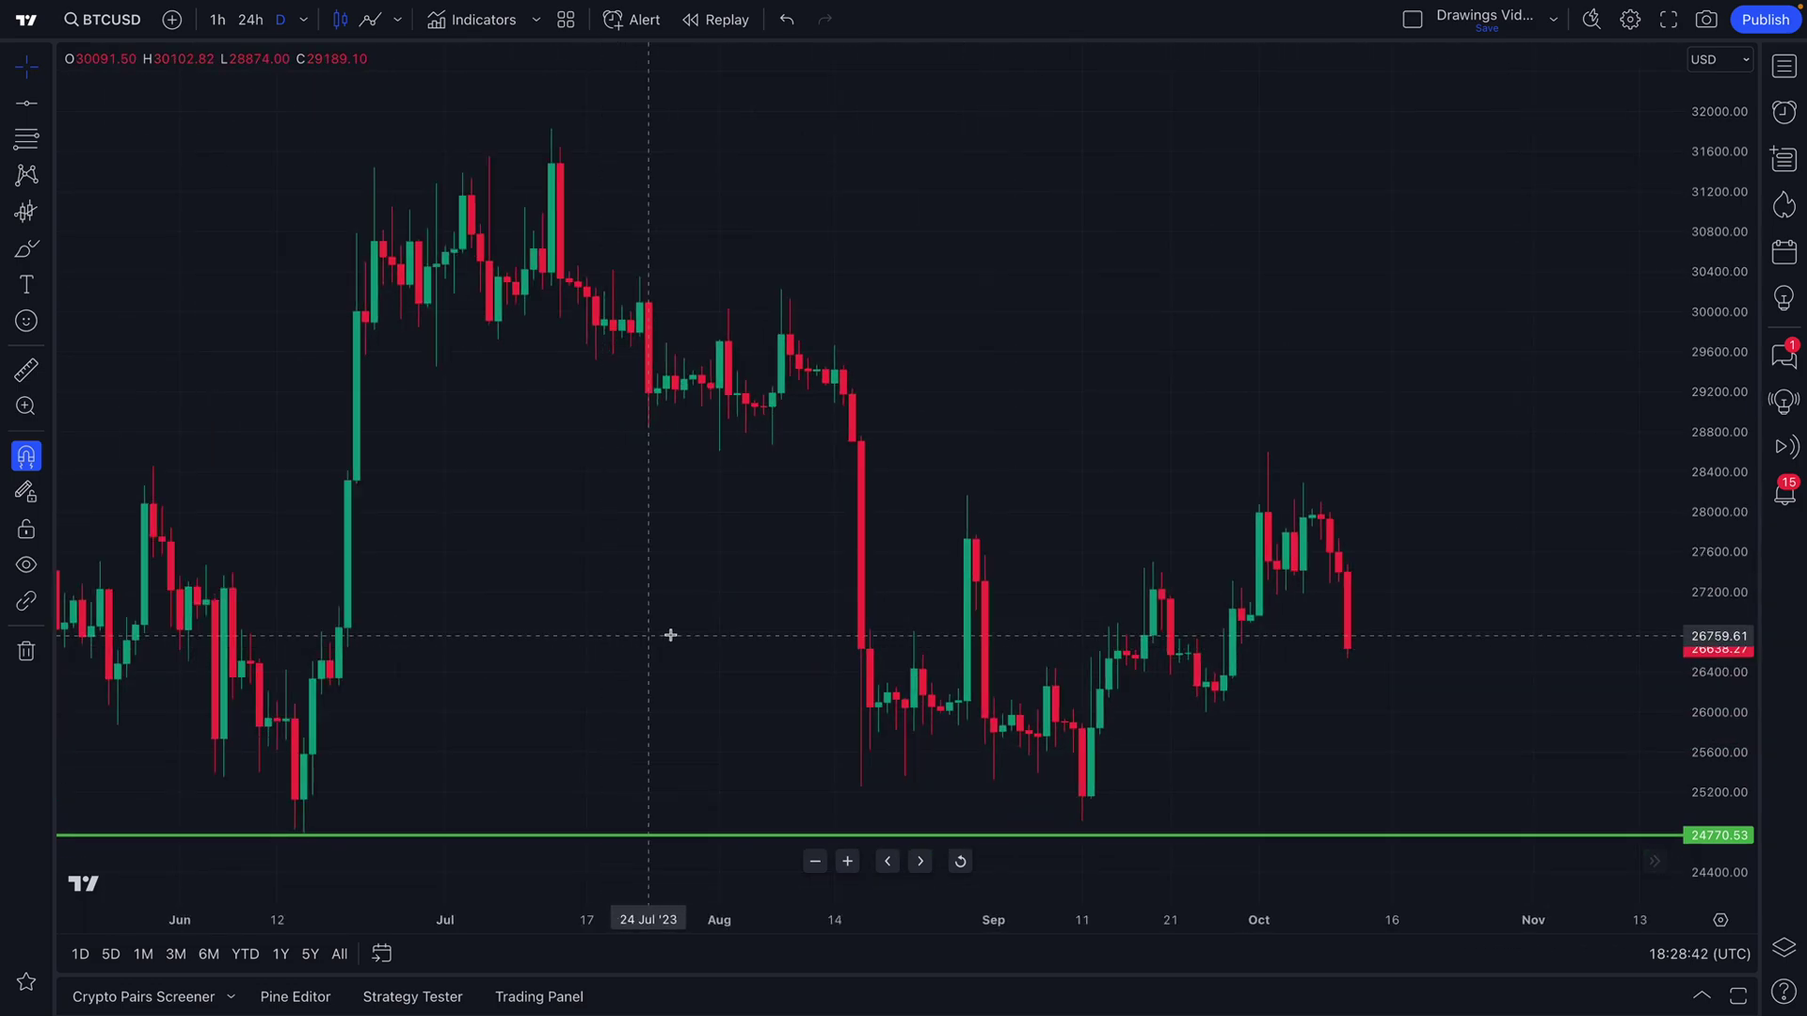
{"action": "left_click", "coordinate": [33, 461]}
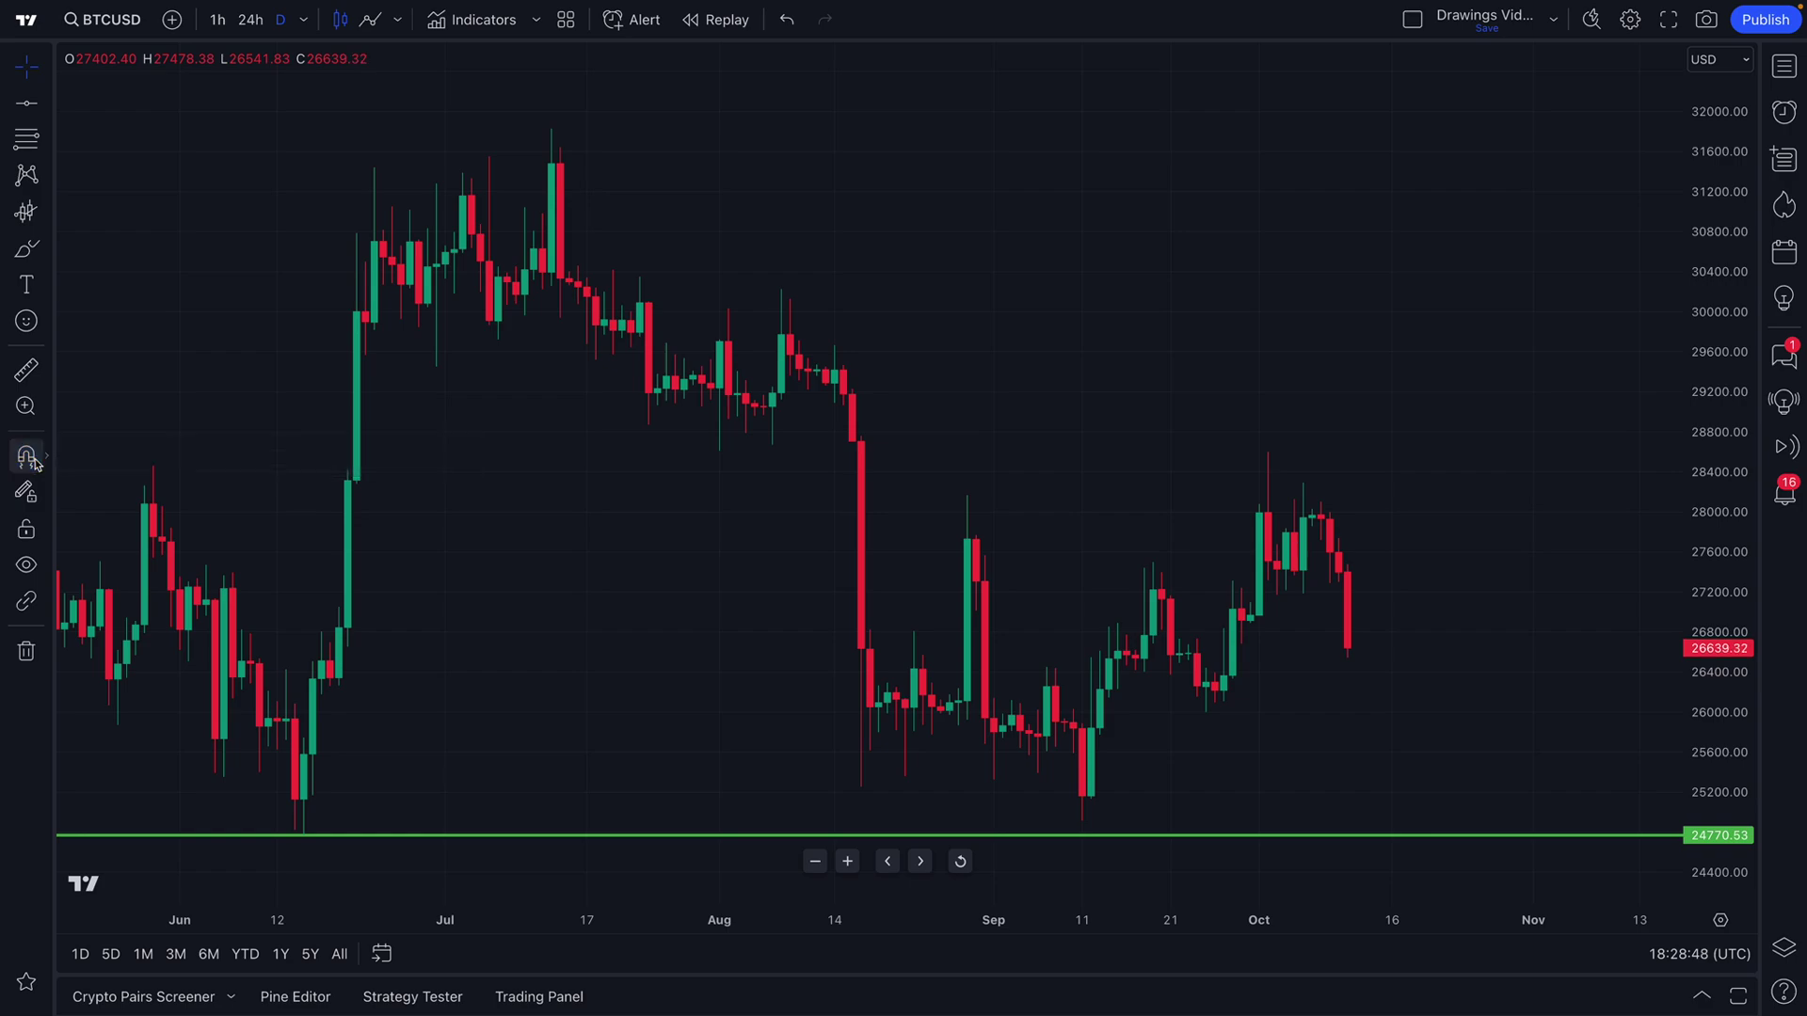
{"action": "left_click", "coordinate": [33, 607]}
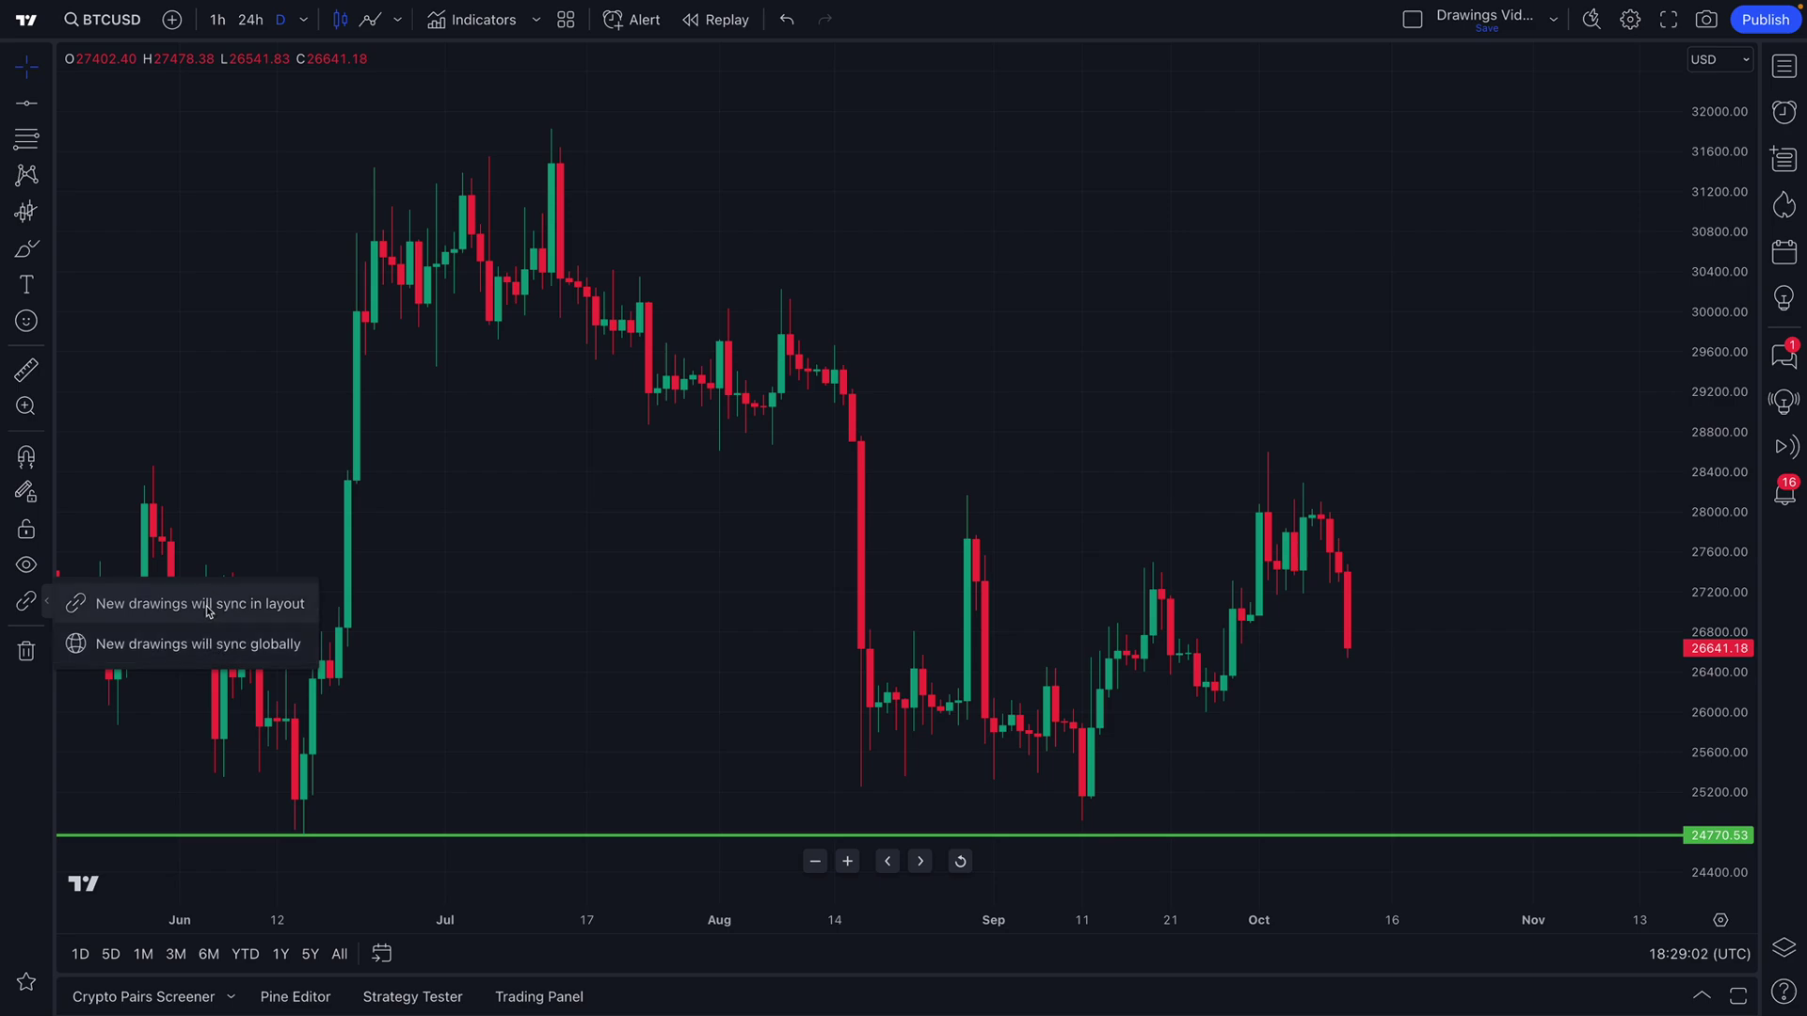
- Split the layout into two side-by-side charts and make the right GBPUSD pane active
{"action": "left_click", "coordinate": [1412, 20]}
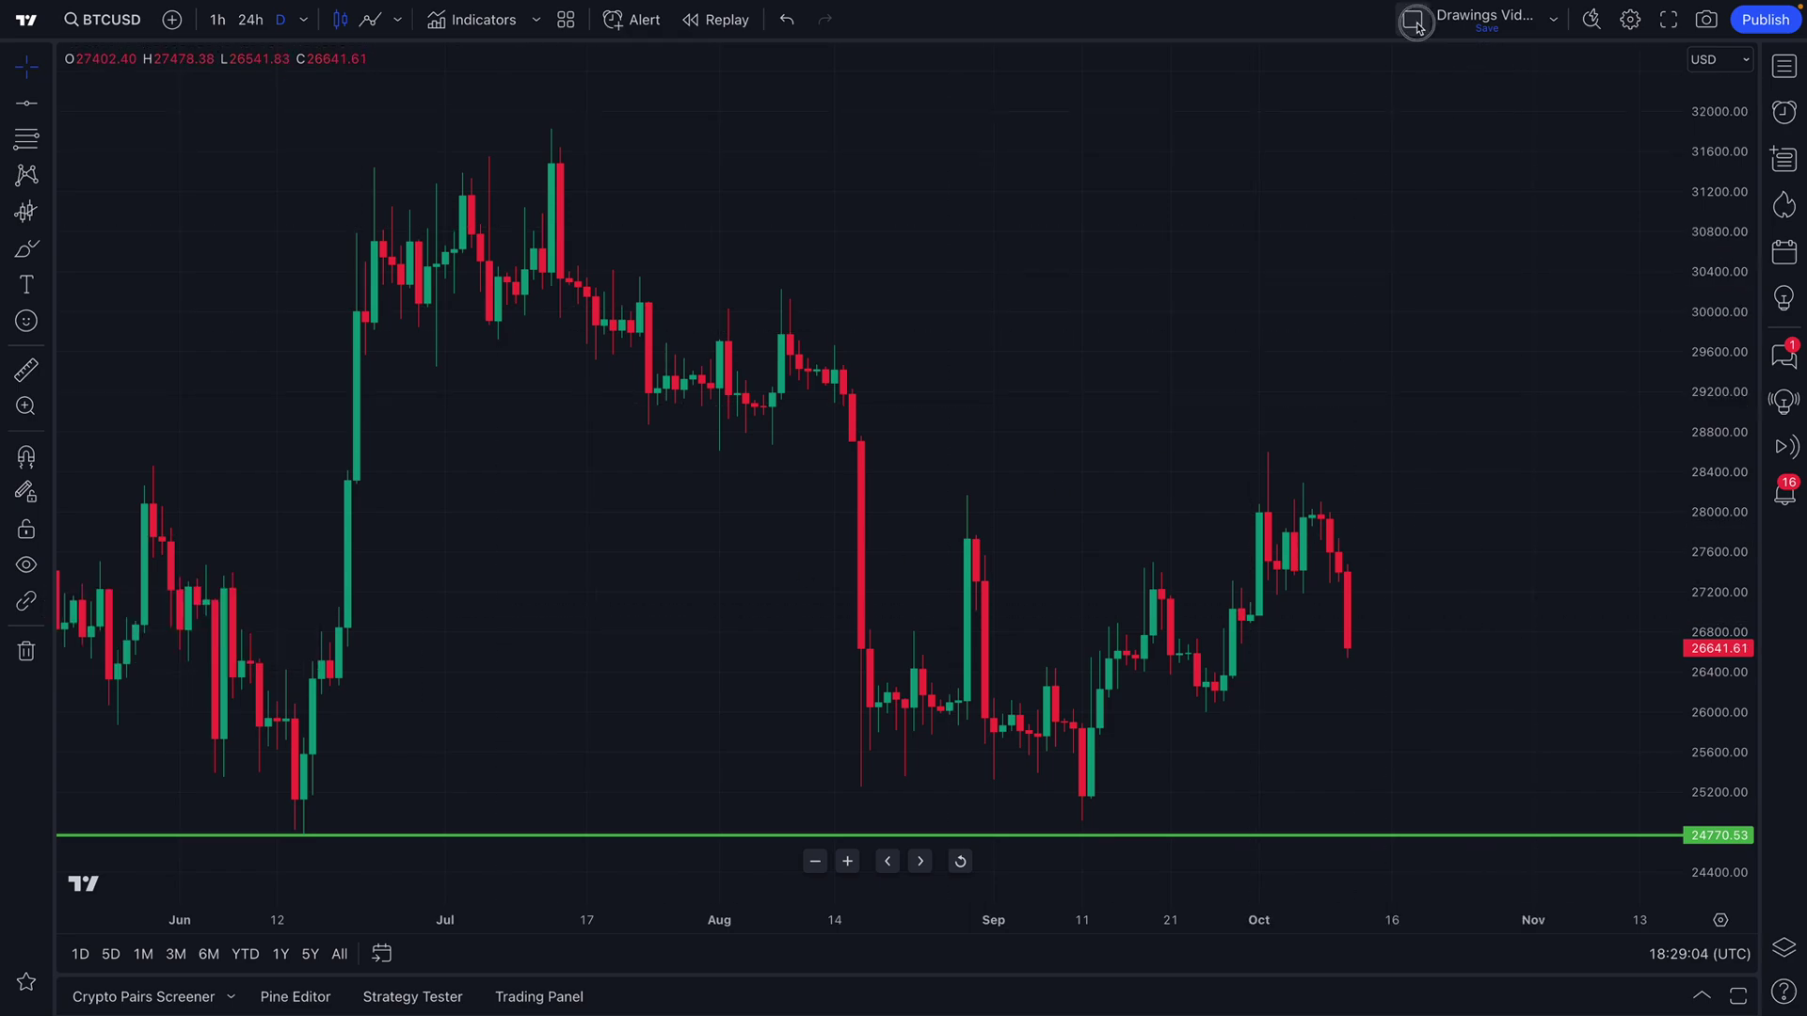
{"action": "left_click", "coordinate": [1438, 111]}
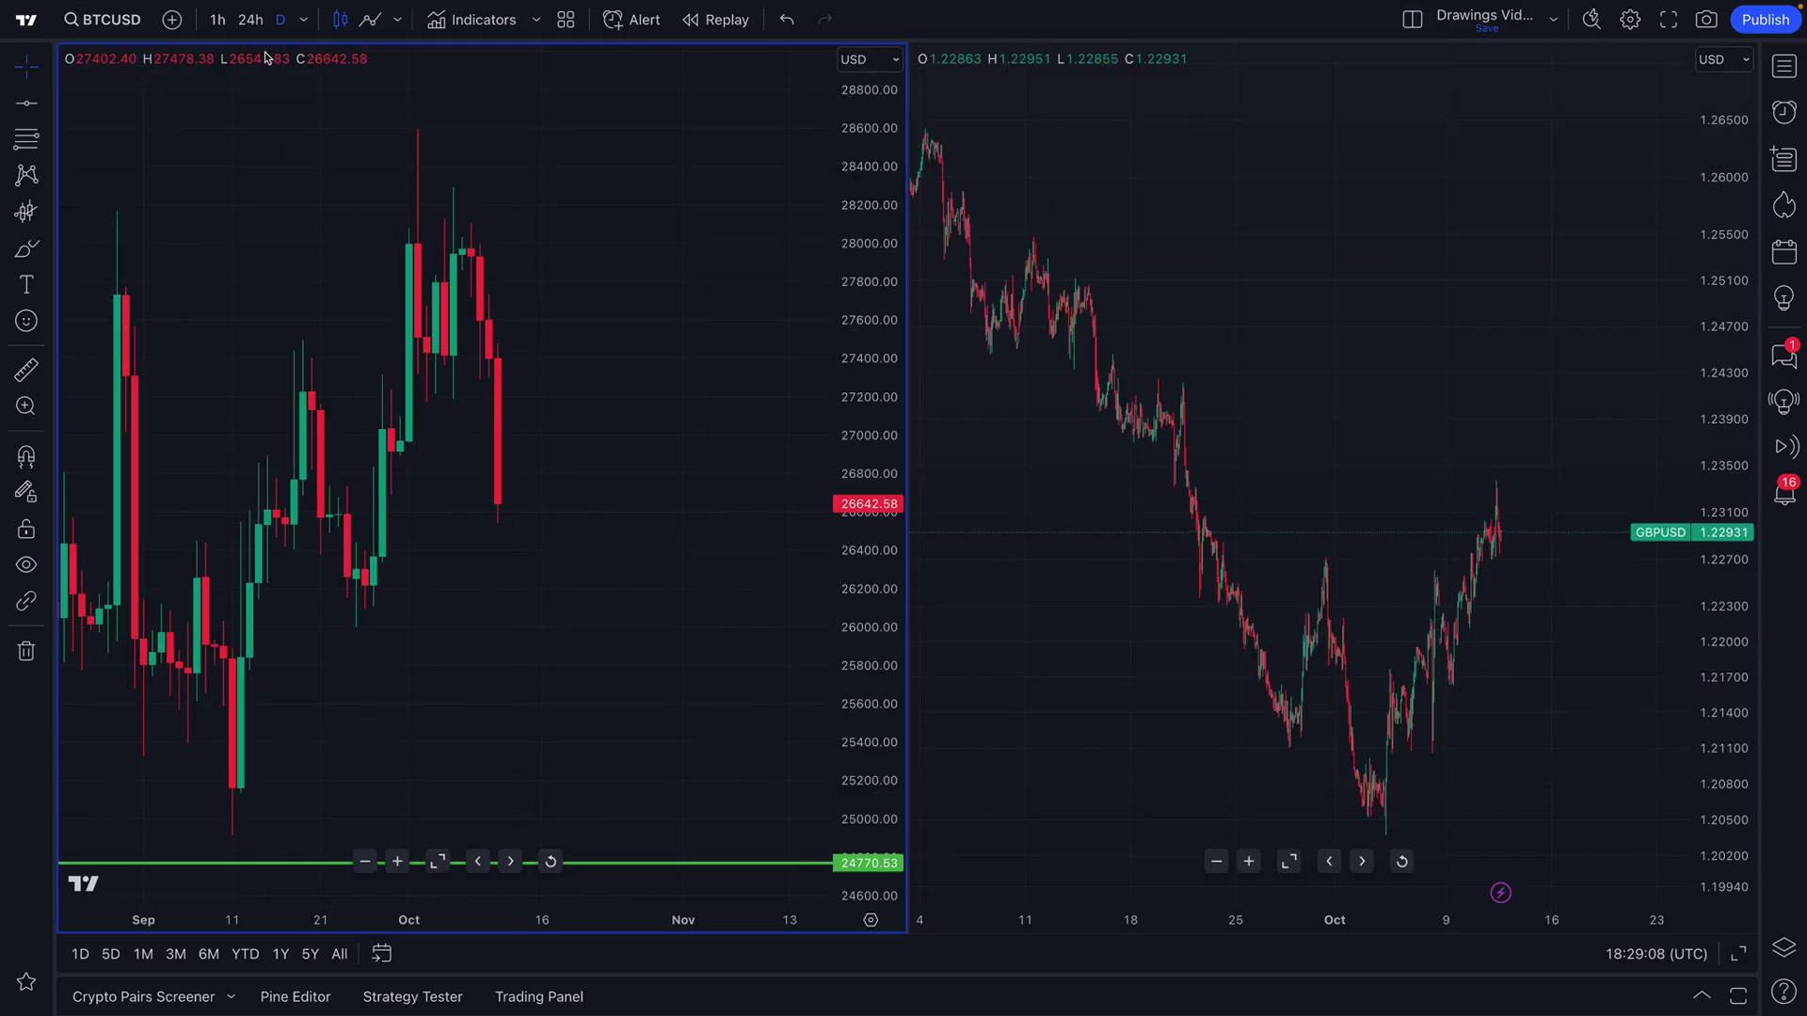
{"action": "left_click", "coordinate": [1245, 237]}
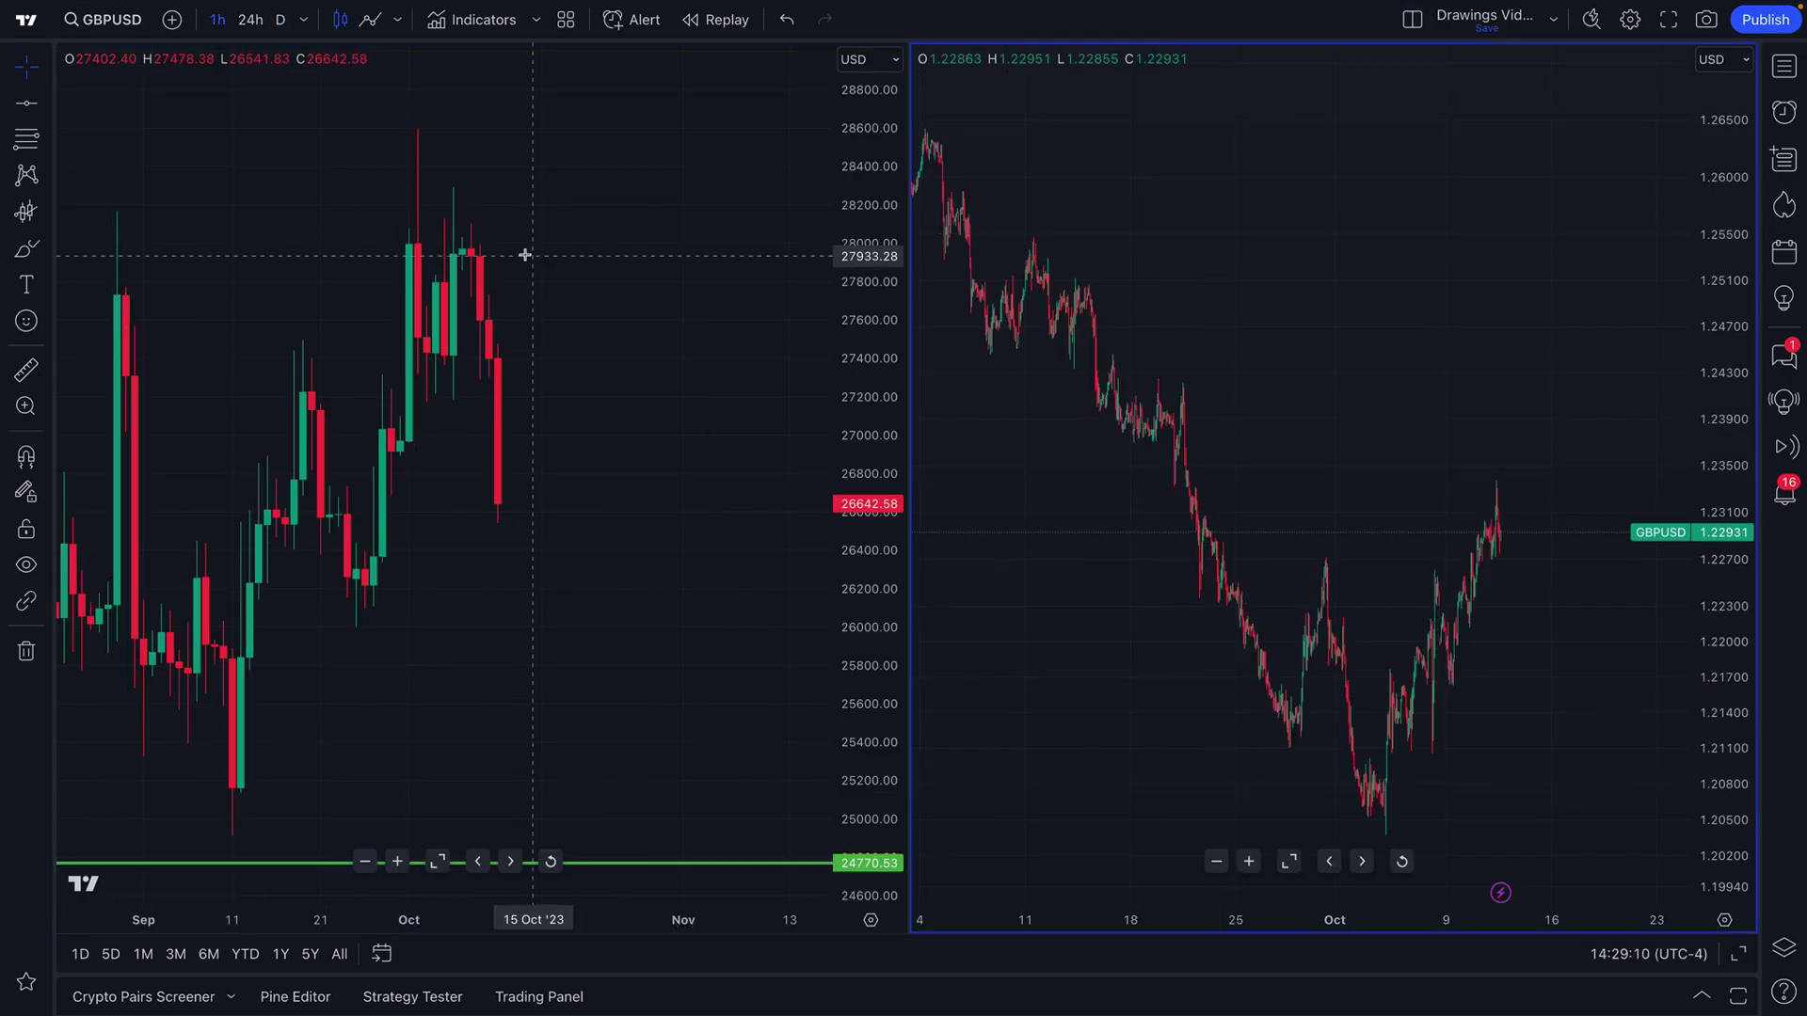
- Switch the right chart to INDEX:BTCUSD and pan its price history sideways
{"action": "left_click", "coordinate": [113, 21]}
{"action": "type", "text": "IND"}
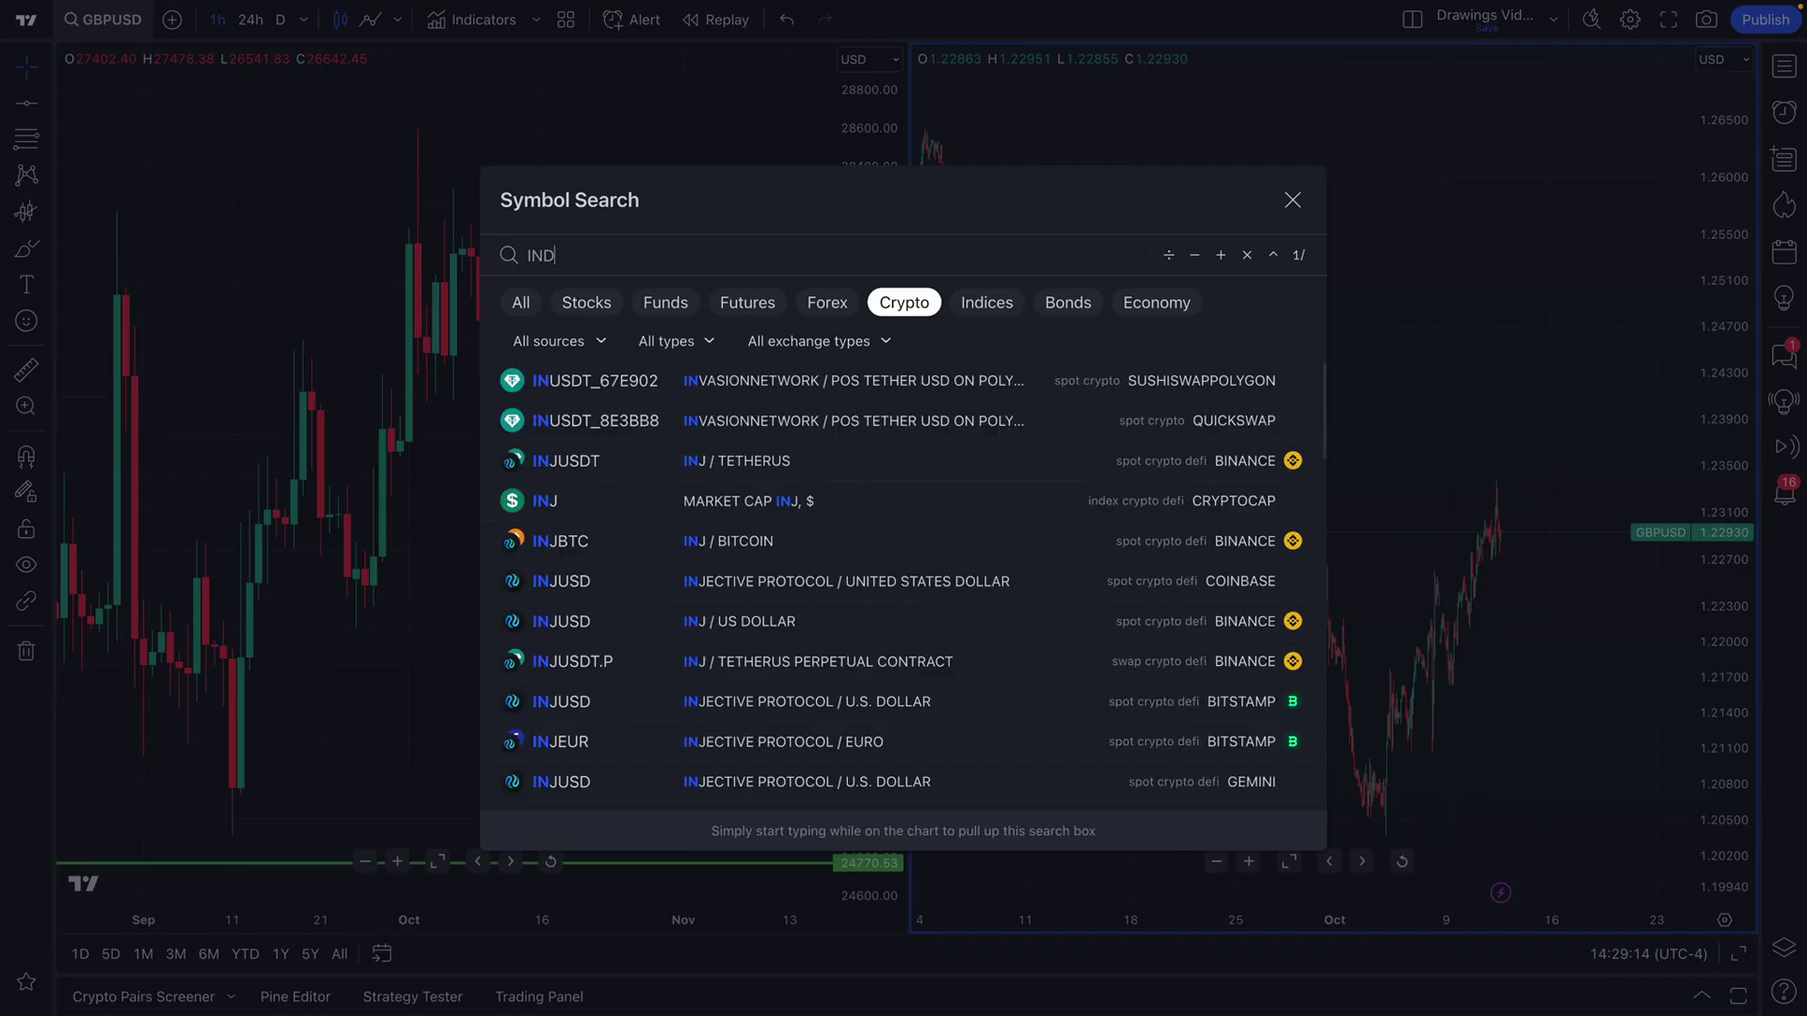
{"action": "type", "text": "EX:BTCUSD"}
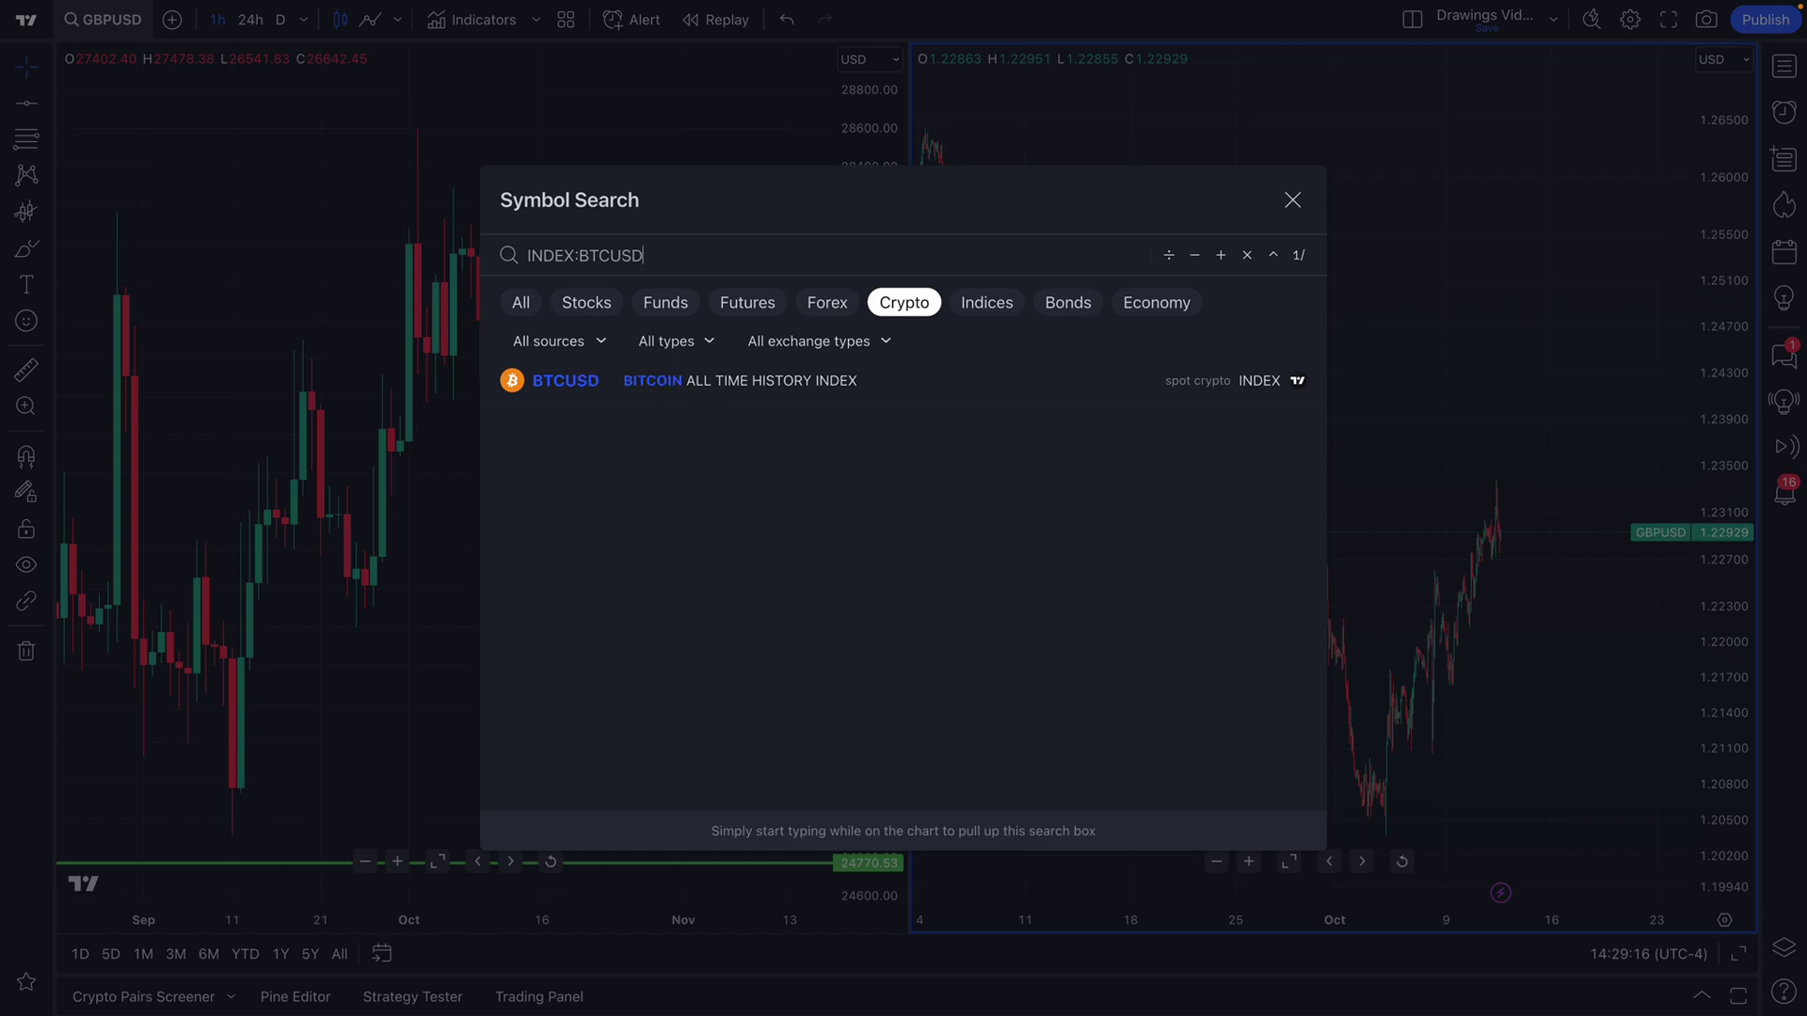
{"action": "left_click", "coordinate": [811, 384]}
{"action": "scroll", "coordinate": [1200, 527], "scroll_direction": "right", "scroll_amount": 5}
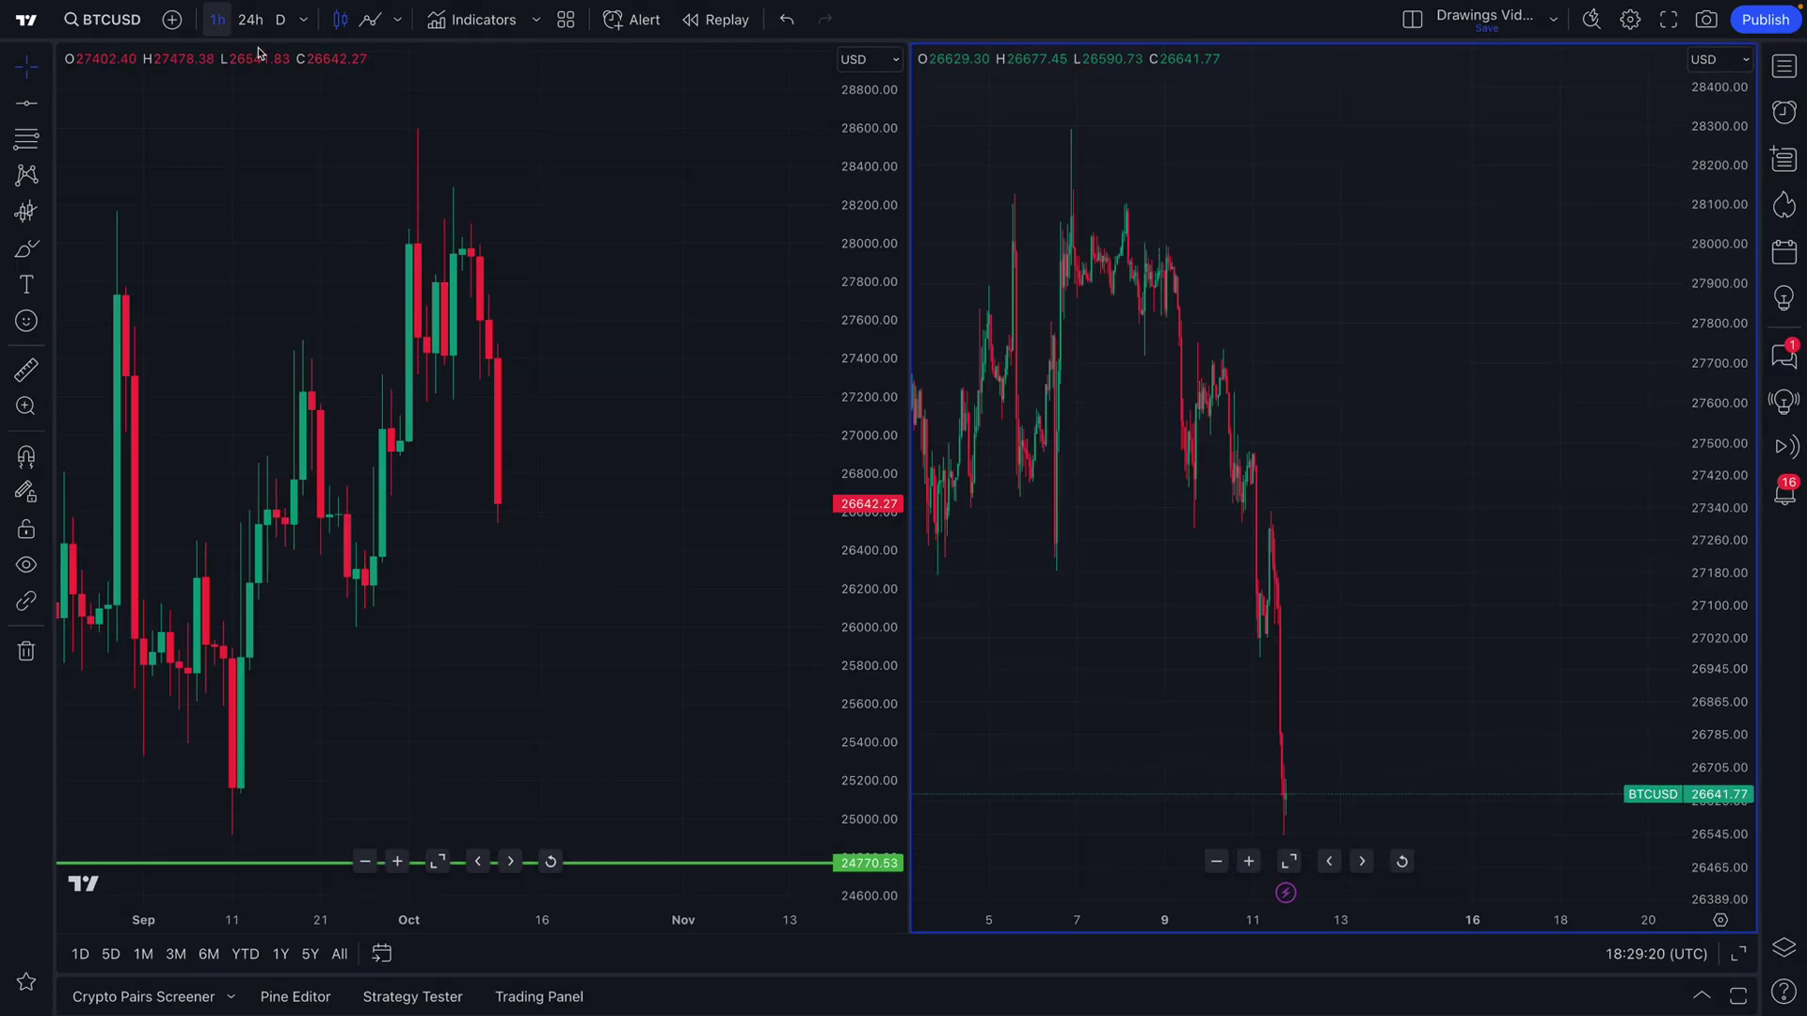
{"action": "scroll", "coordinate": [957, 666], "scroll_direction": "up", "scroll_amount": 3}
{"action": "left_click_drag", "start_coordinate": [956, 666], "coordinate": [1167, 669]}
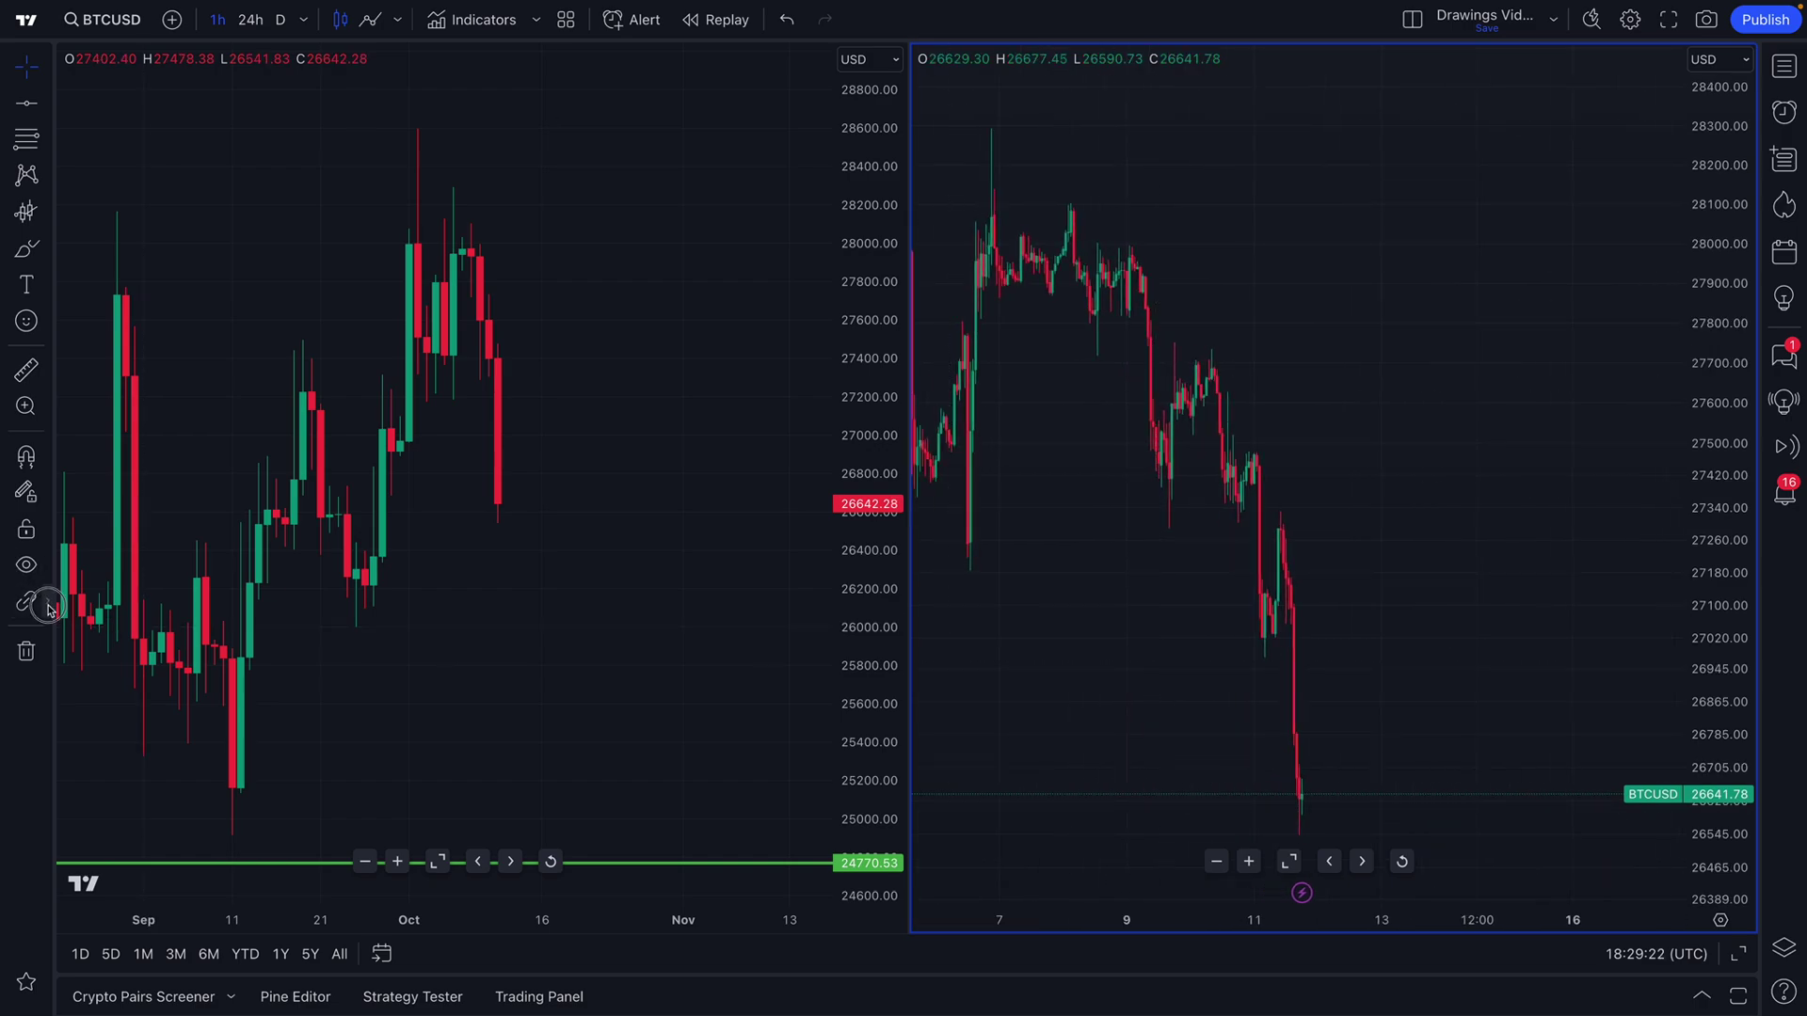
- Make new drawings sync in layout and draw an arrow marker pointing at the latest candle
{"action": "left_click", "coordinate": [45, 600]}
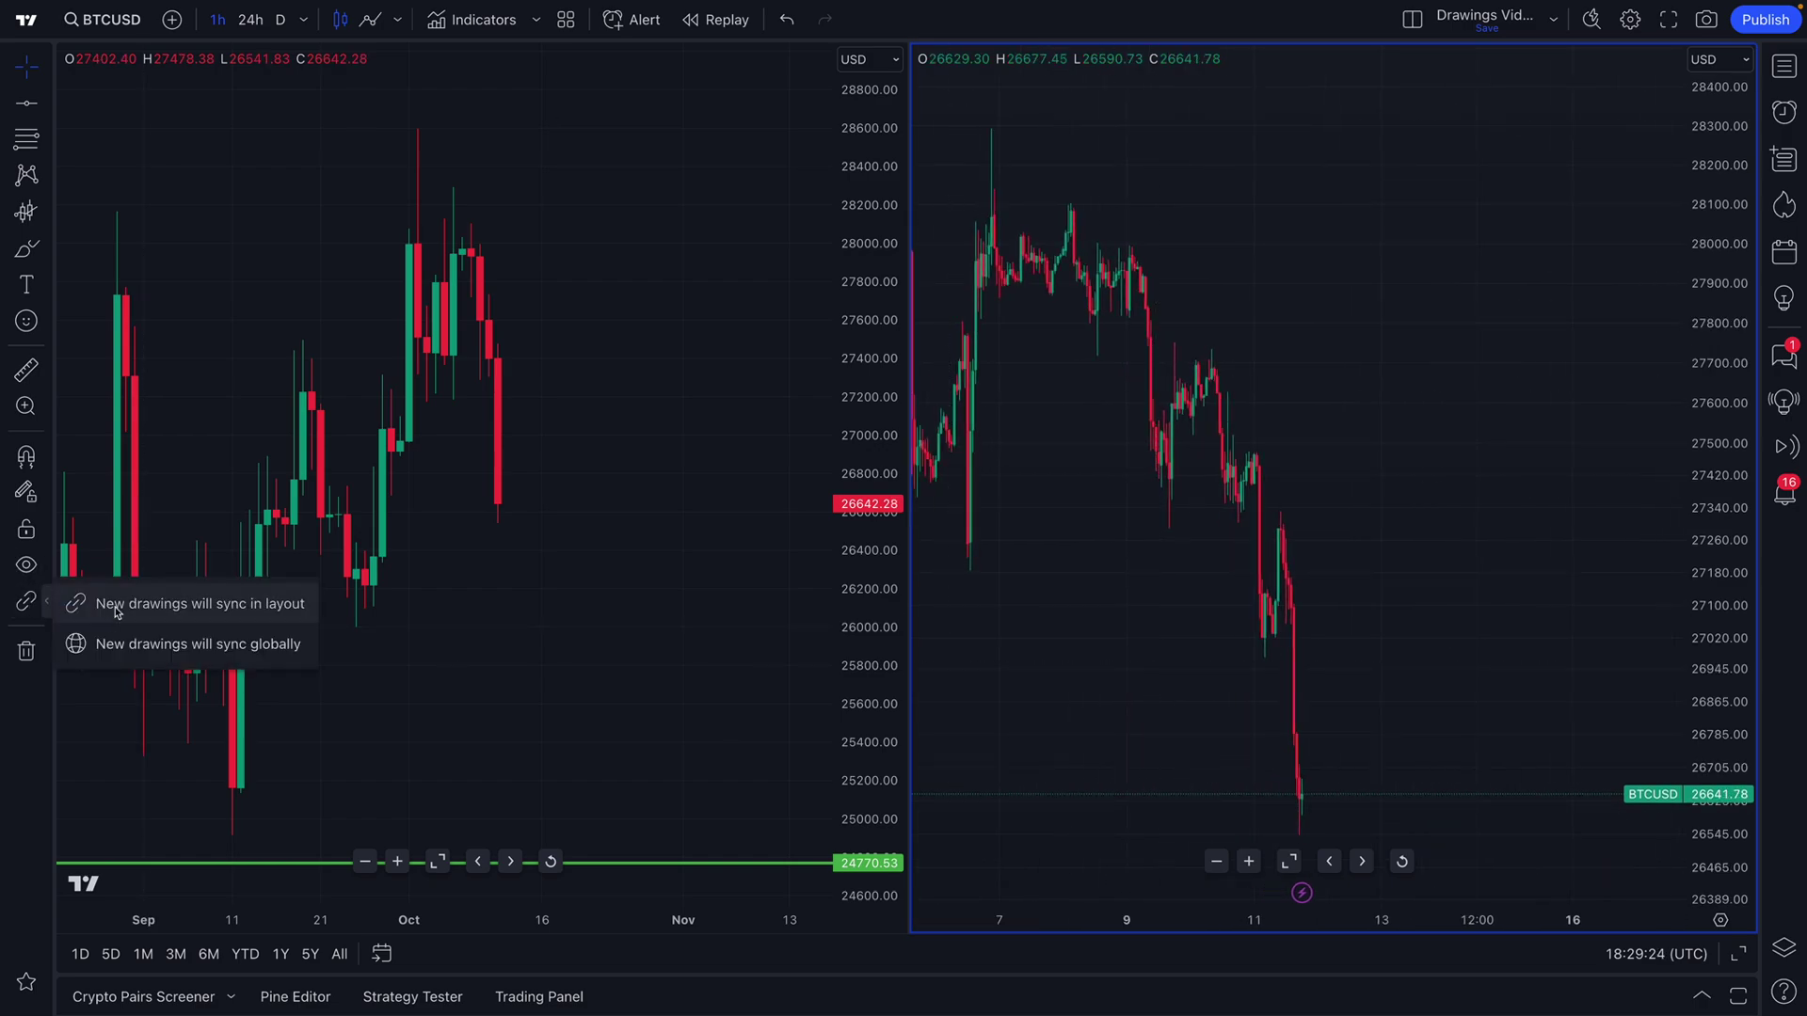
{"action": "left_click", "coordinate": [135, 609]}
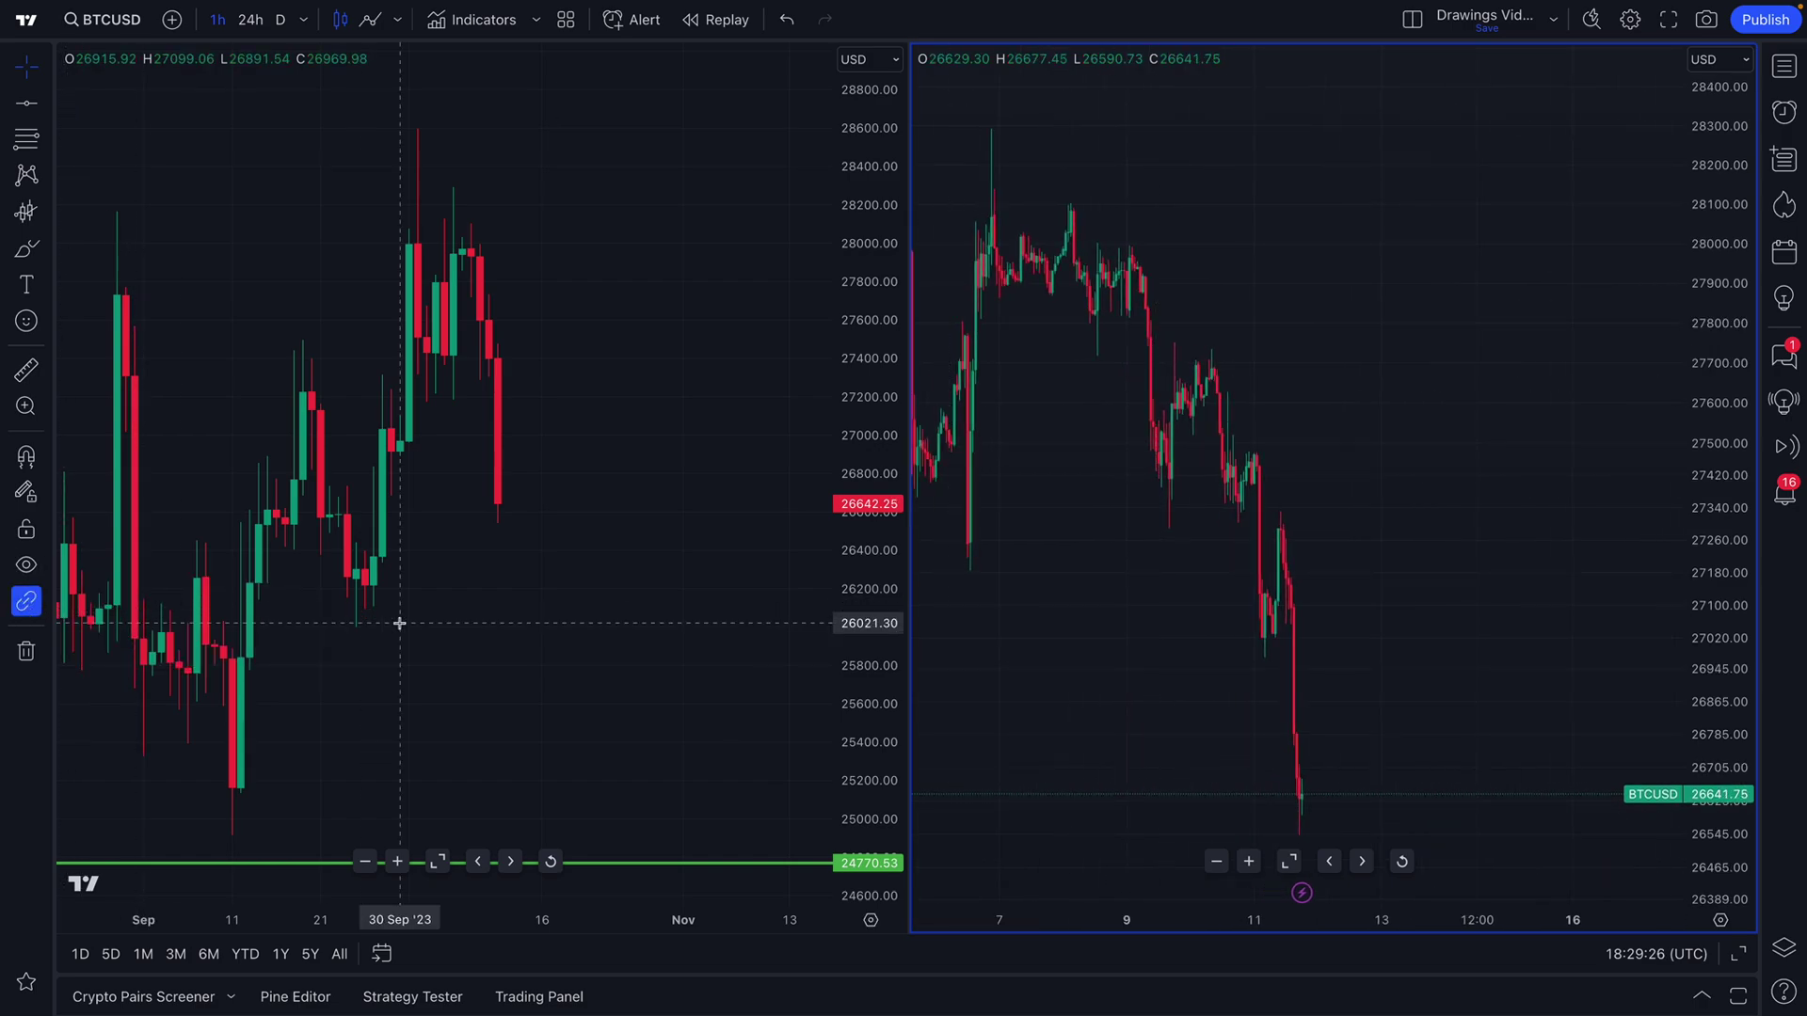
{"action": "left_click", "coordinate": [43, 251]}
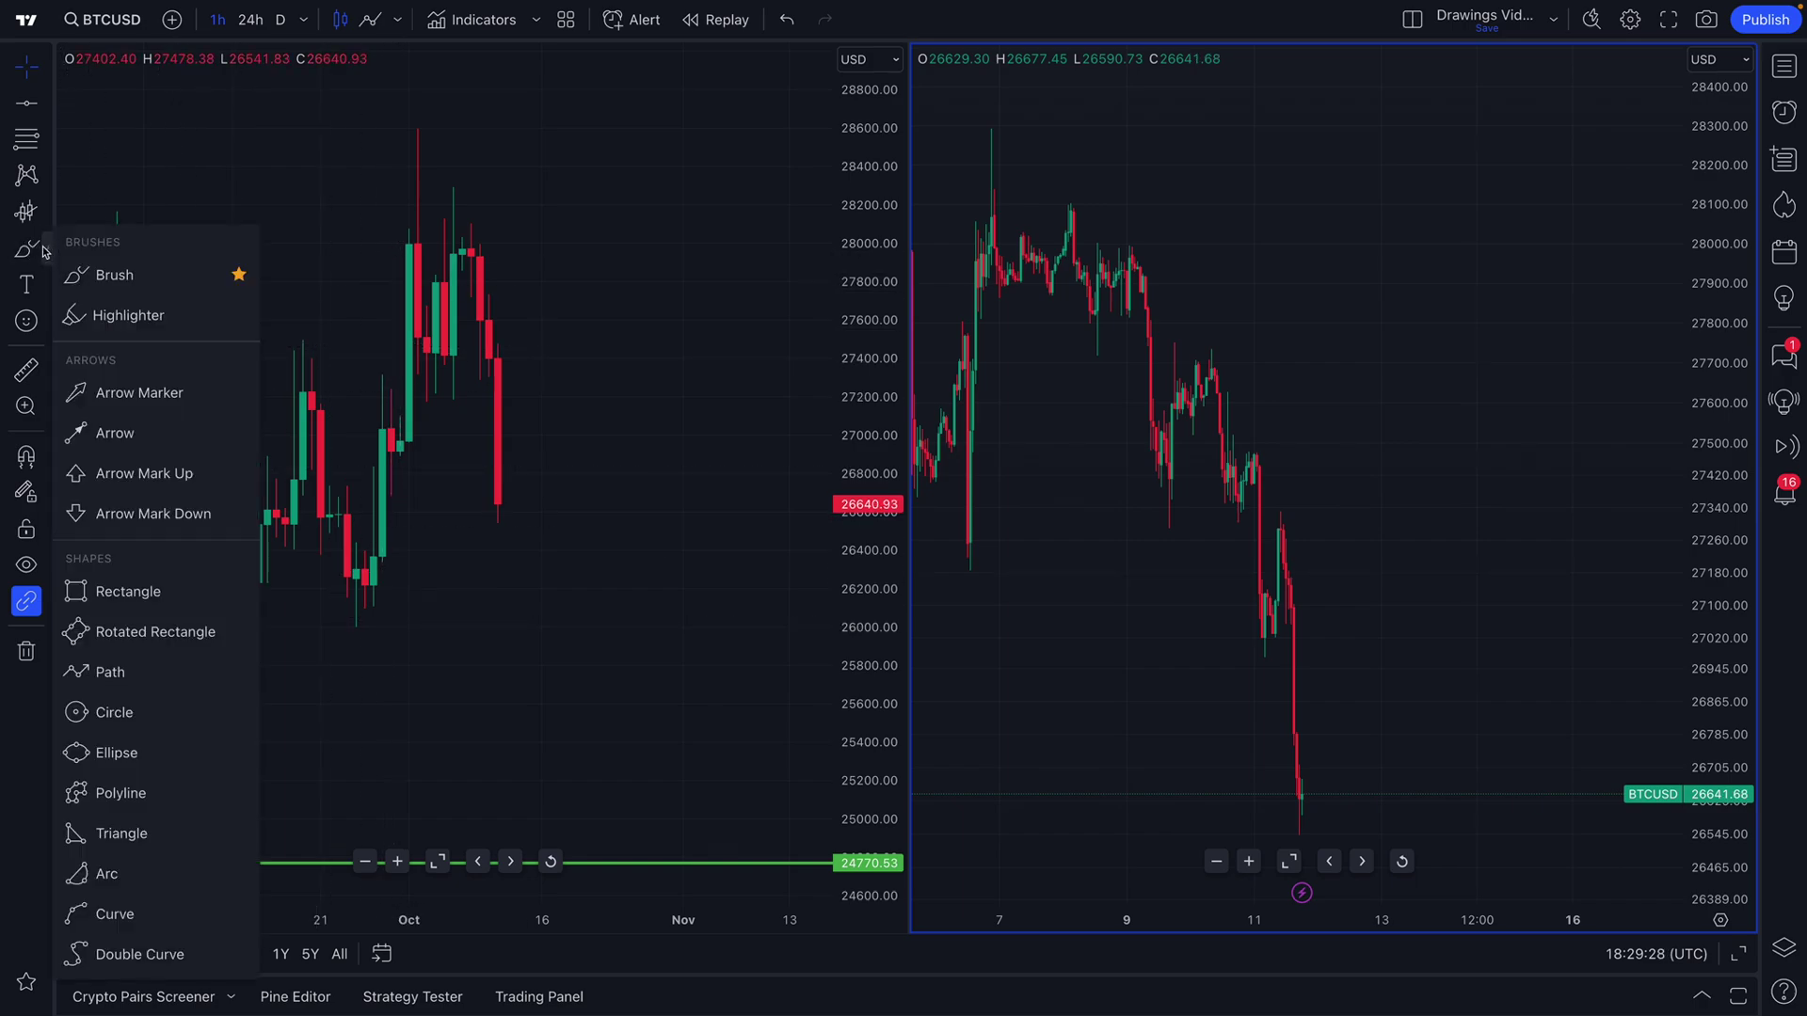
{"action": "left_click", "coordinate": [138, 395]}
{"action": "left_click_drag", "start_coordinate": [603, 416], "coordinate": [506, 505]}
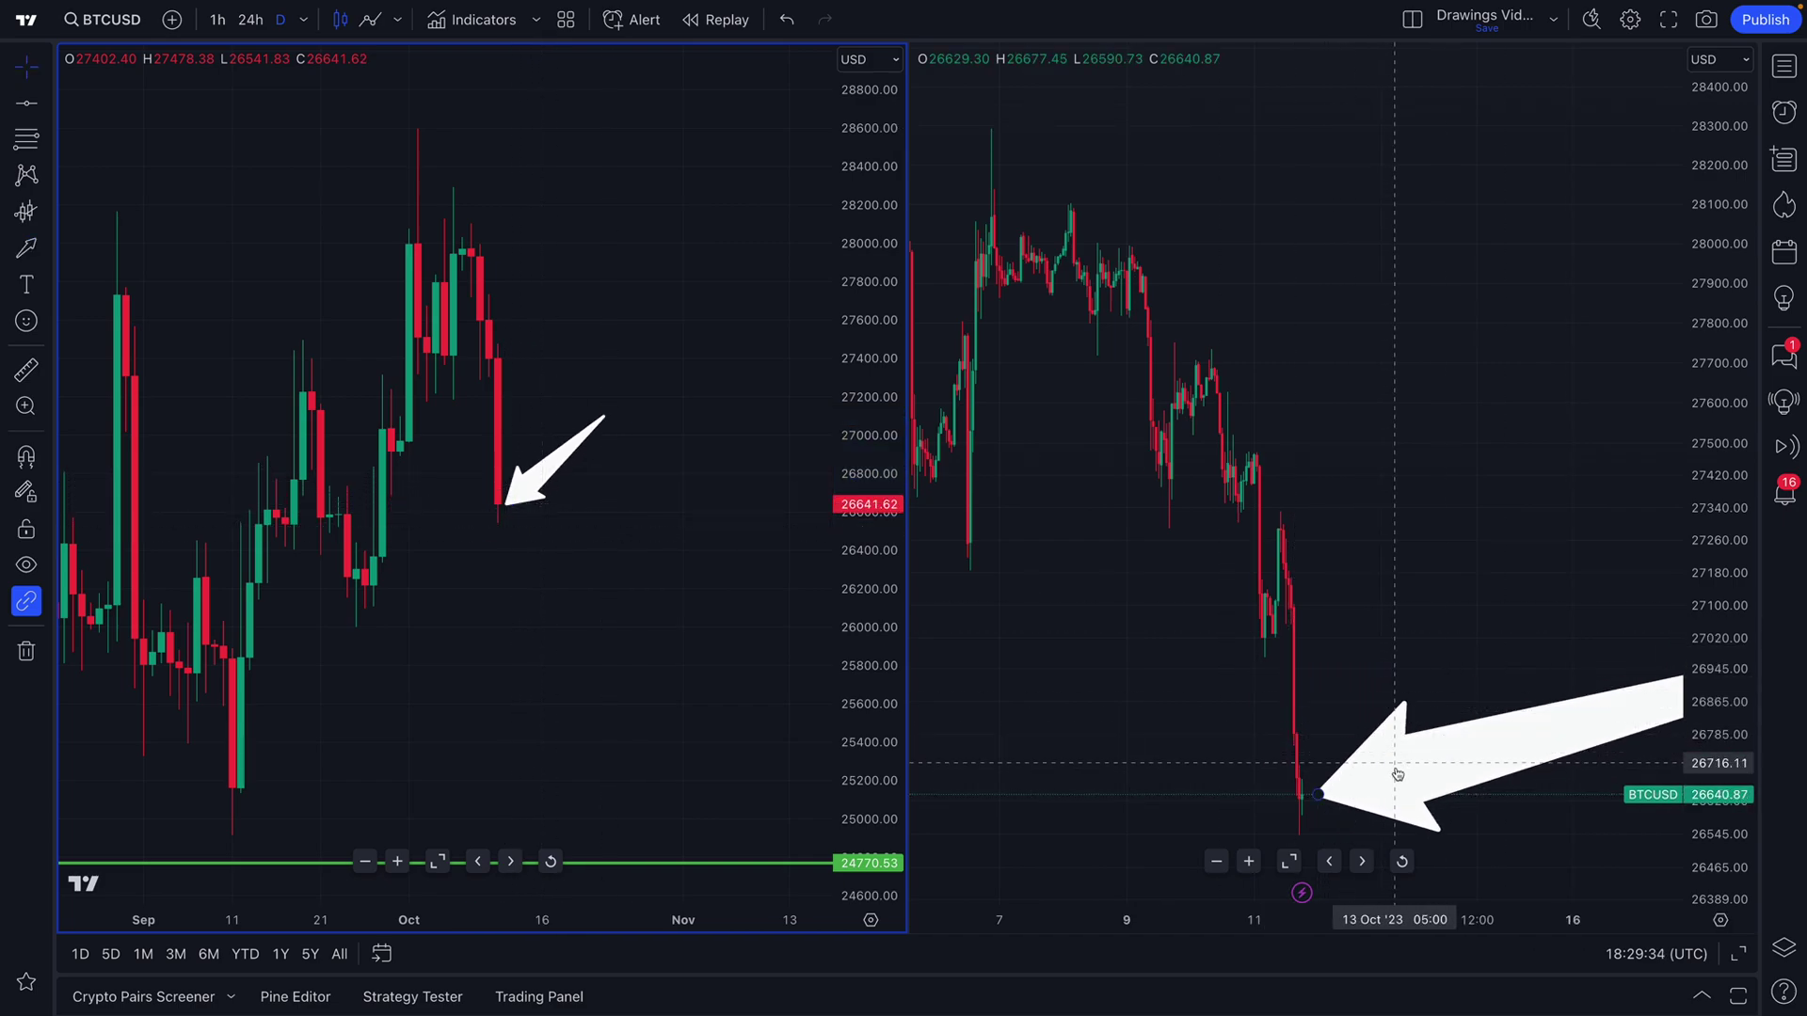
- Delete the test arrow from the left chart and zoom in on recent weeks
{"action": "left_click", "coordinate": [1326, 596]}
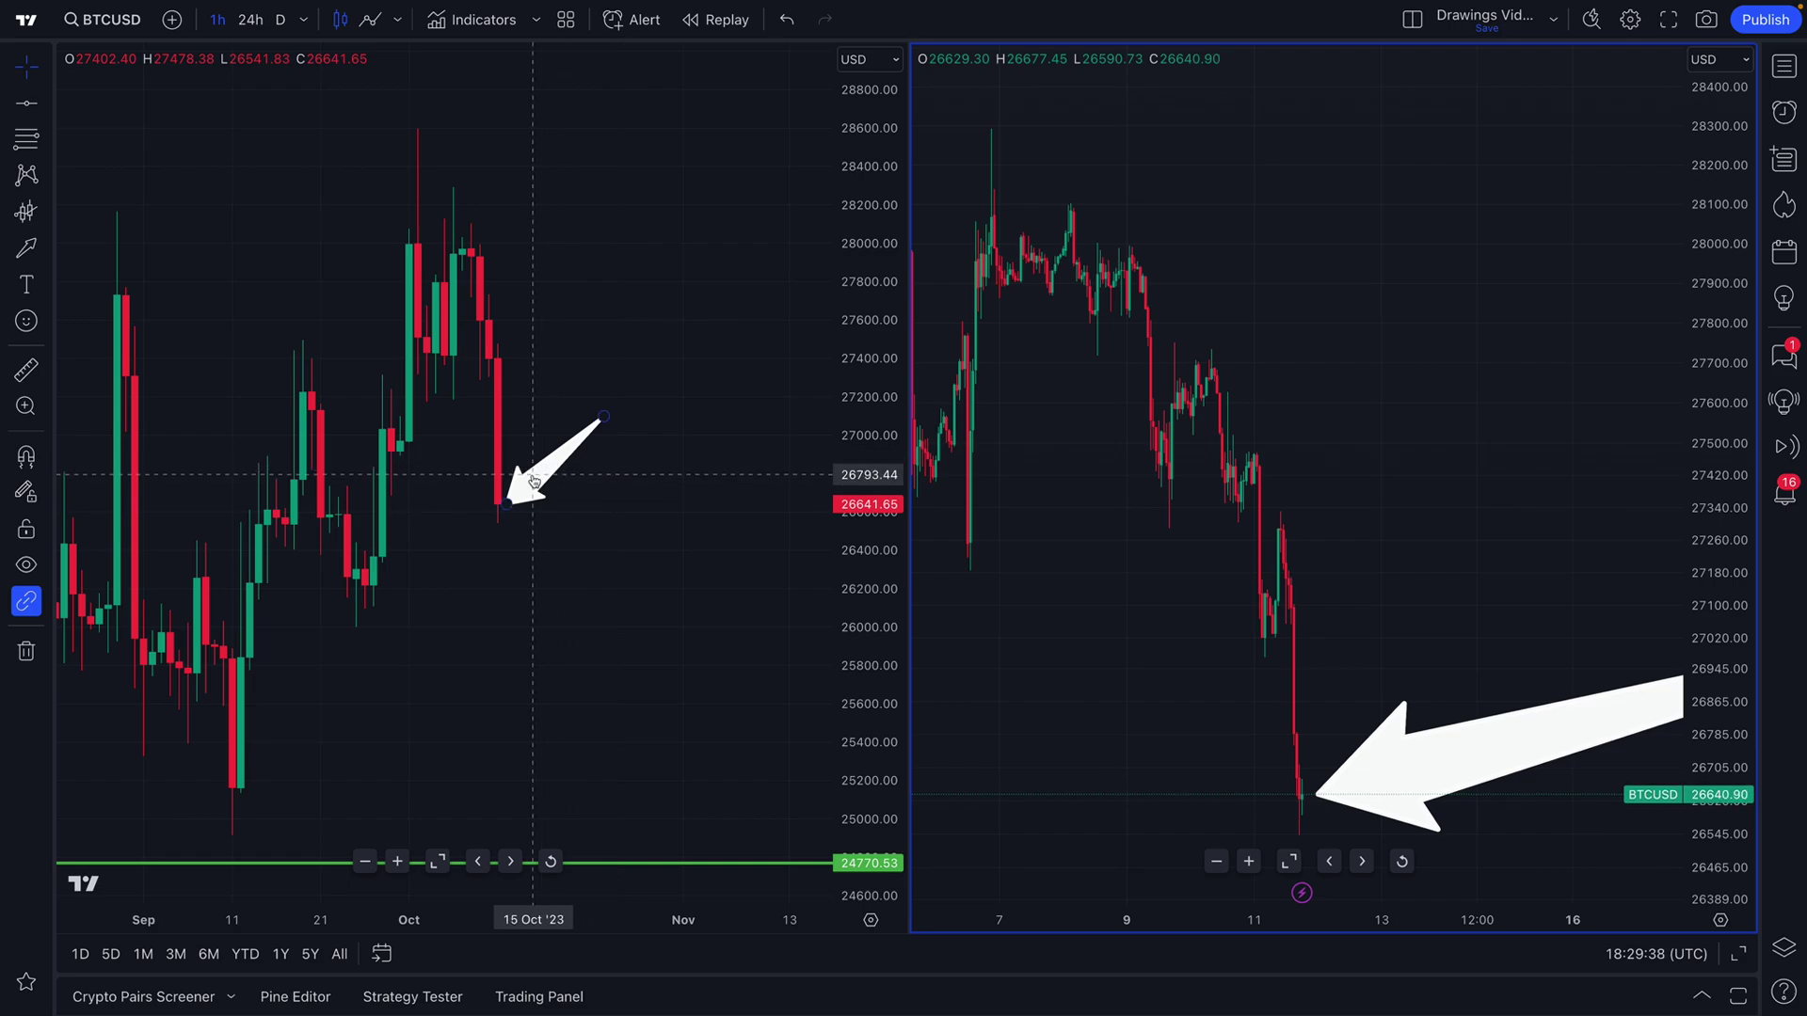
{"action": "left_click", "coordinate": [527, 593]}
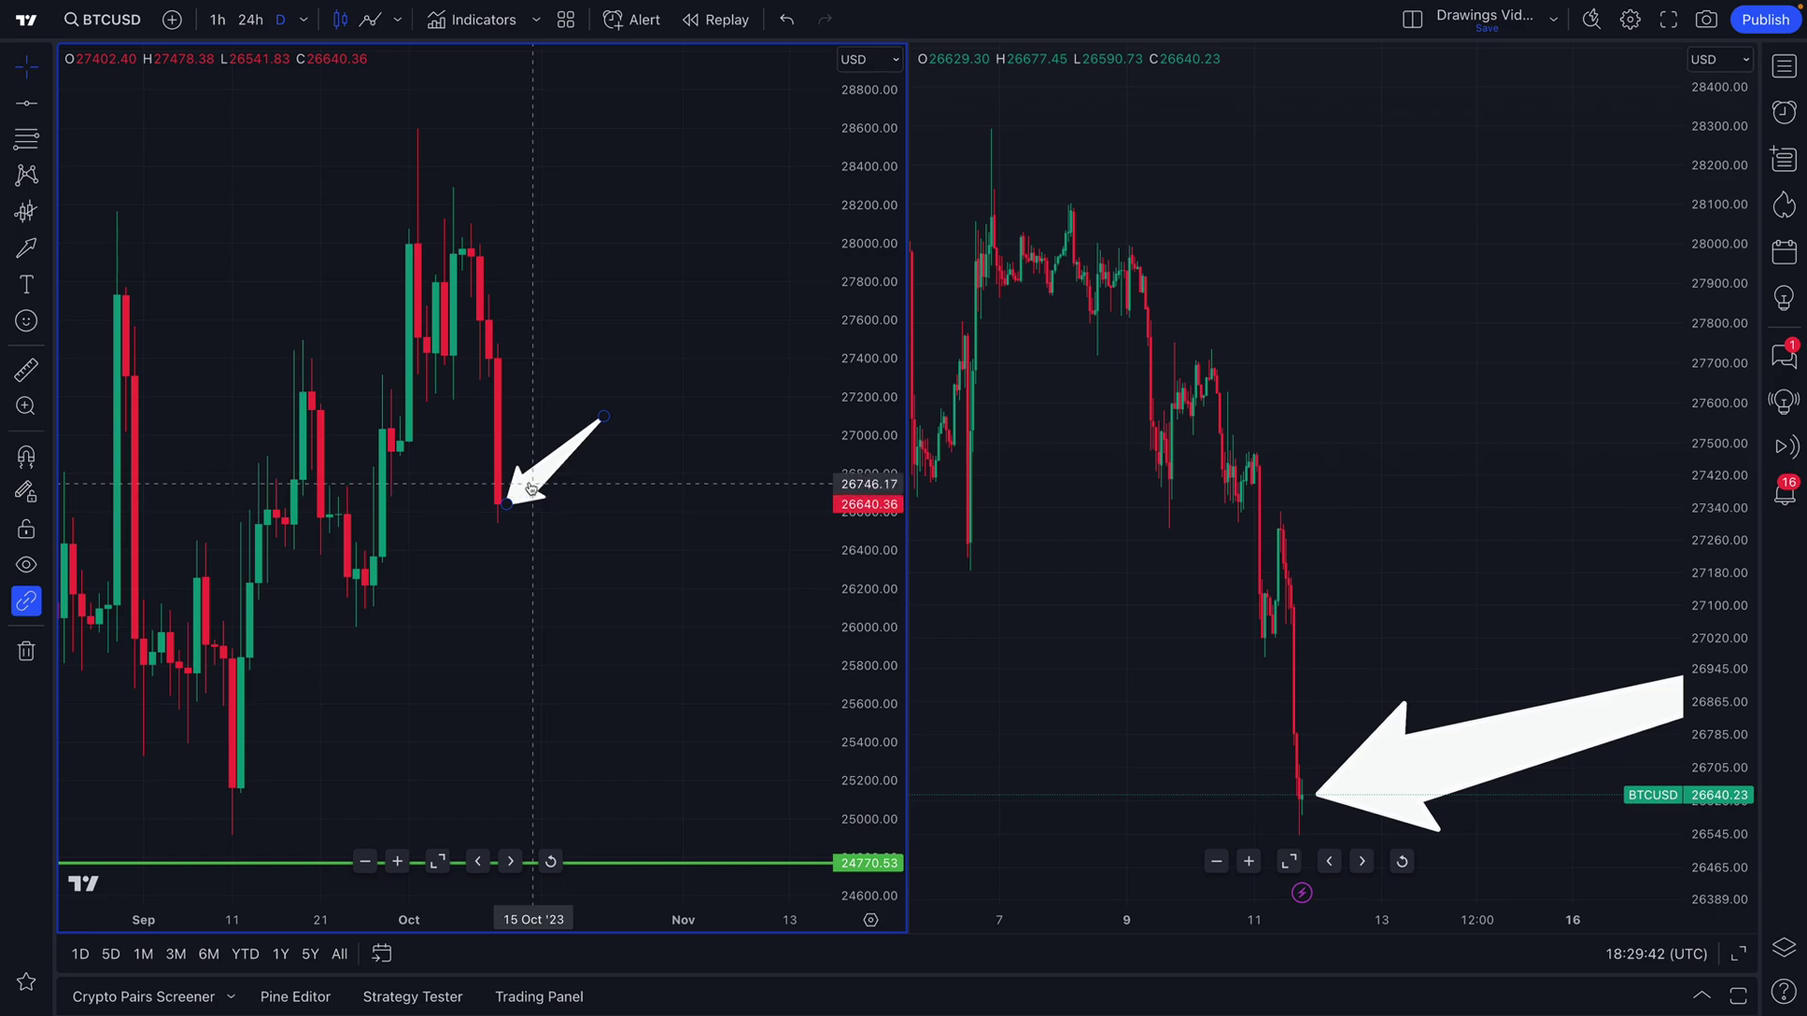
{"action": "left_click", "coordinate": [532, 486]}
{"action": "key", "text": "Delete"}
{"action": "left_click_drag", "start_coordinate": [508, 484], "coordinate": [540, 612]}
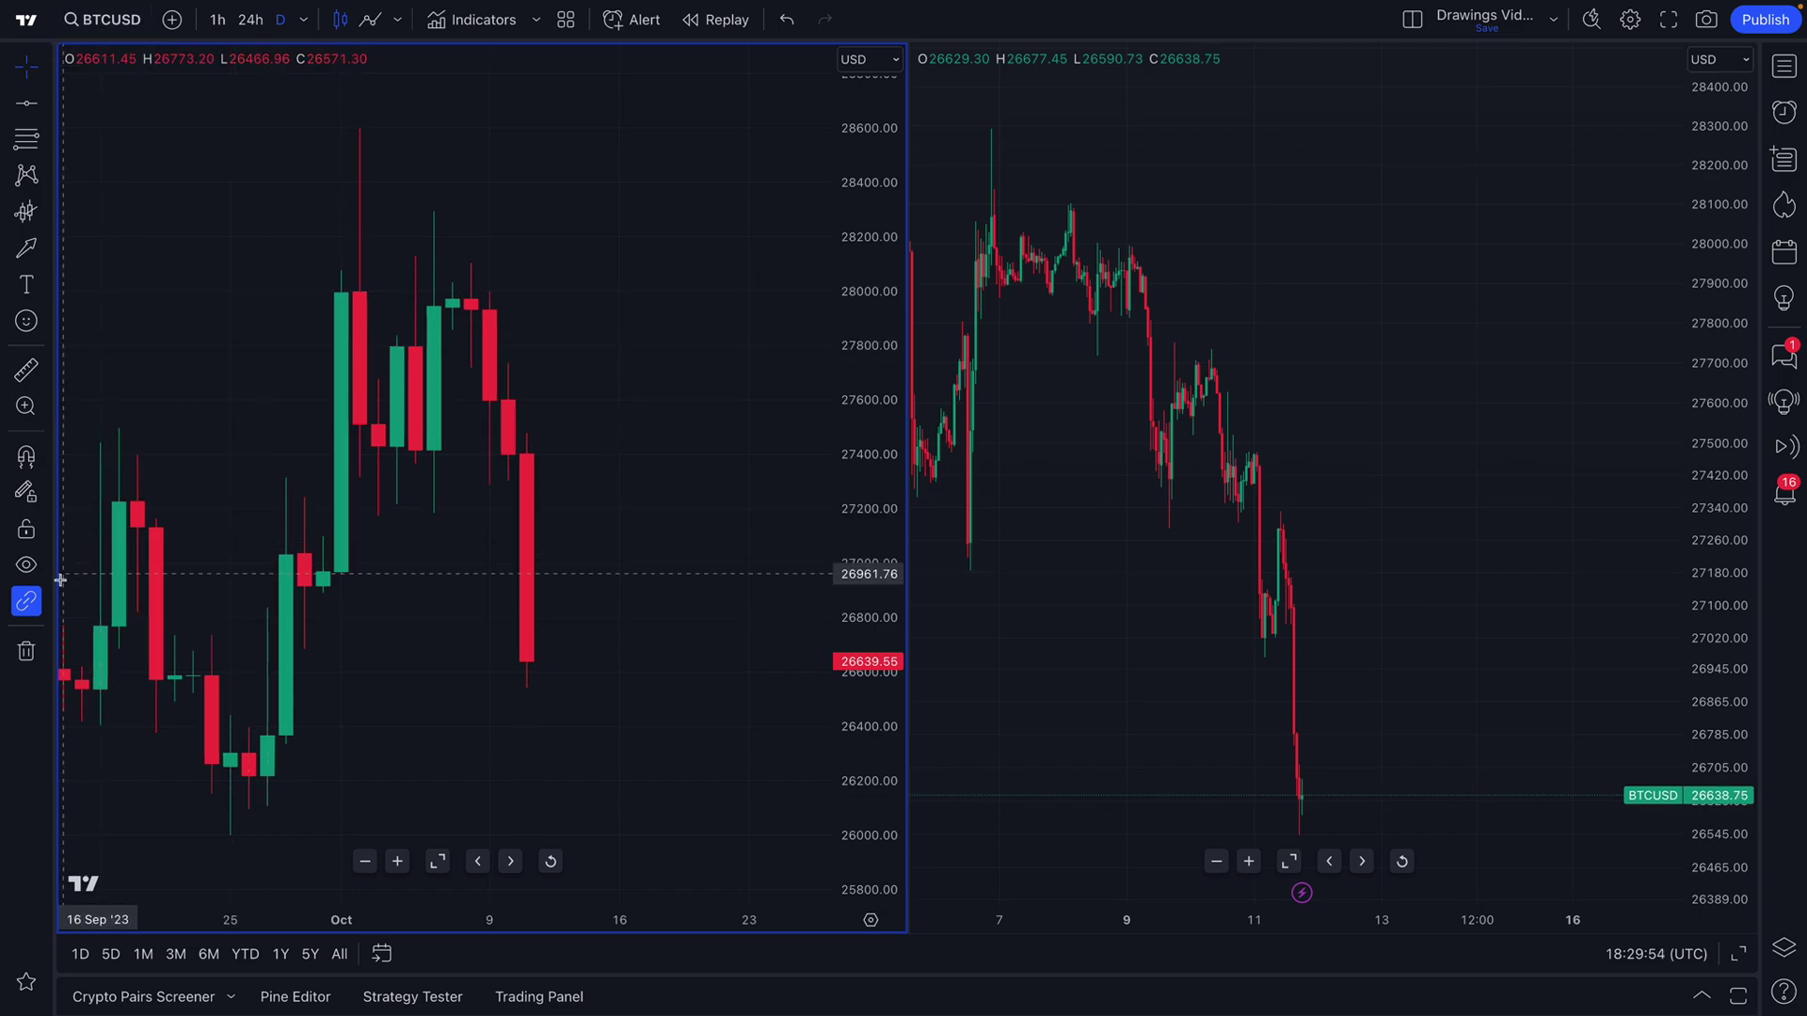
- Keep drawings synced in layout and anchor a VWAP at the early-October (1 Oct) high
{"action": "left_click", "coordinate": [51, 608]}
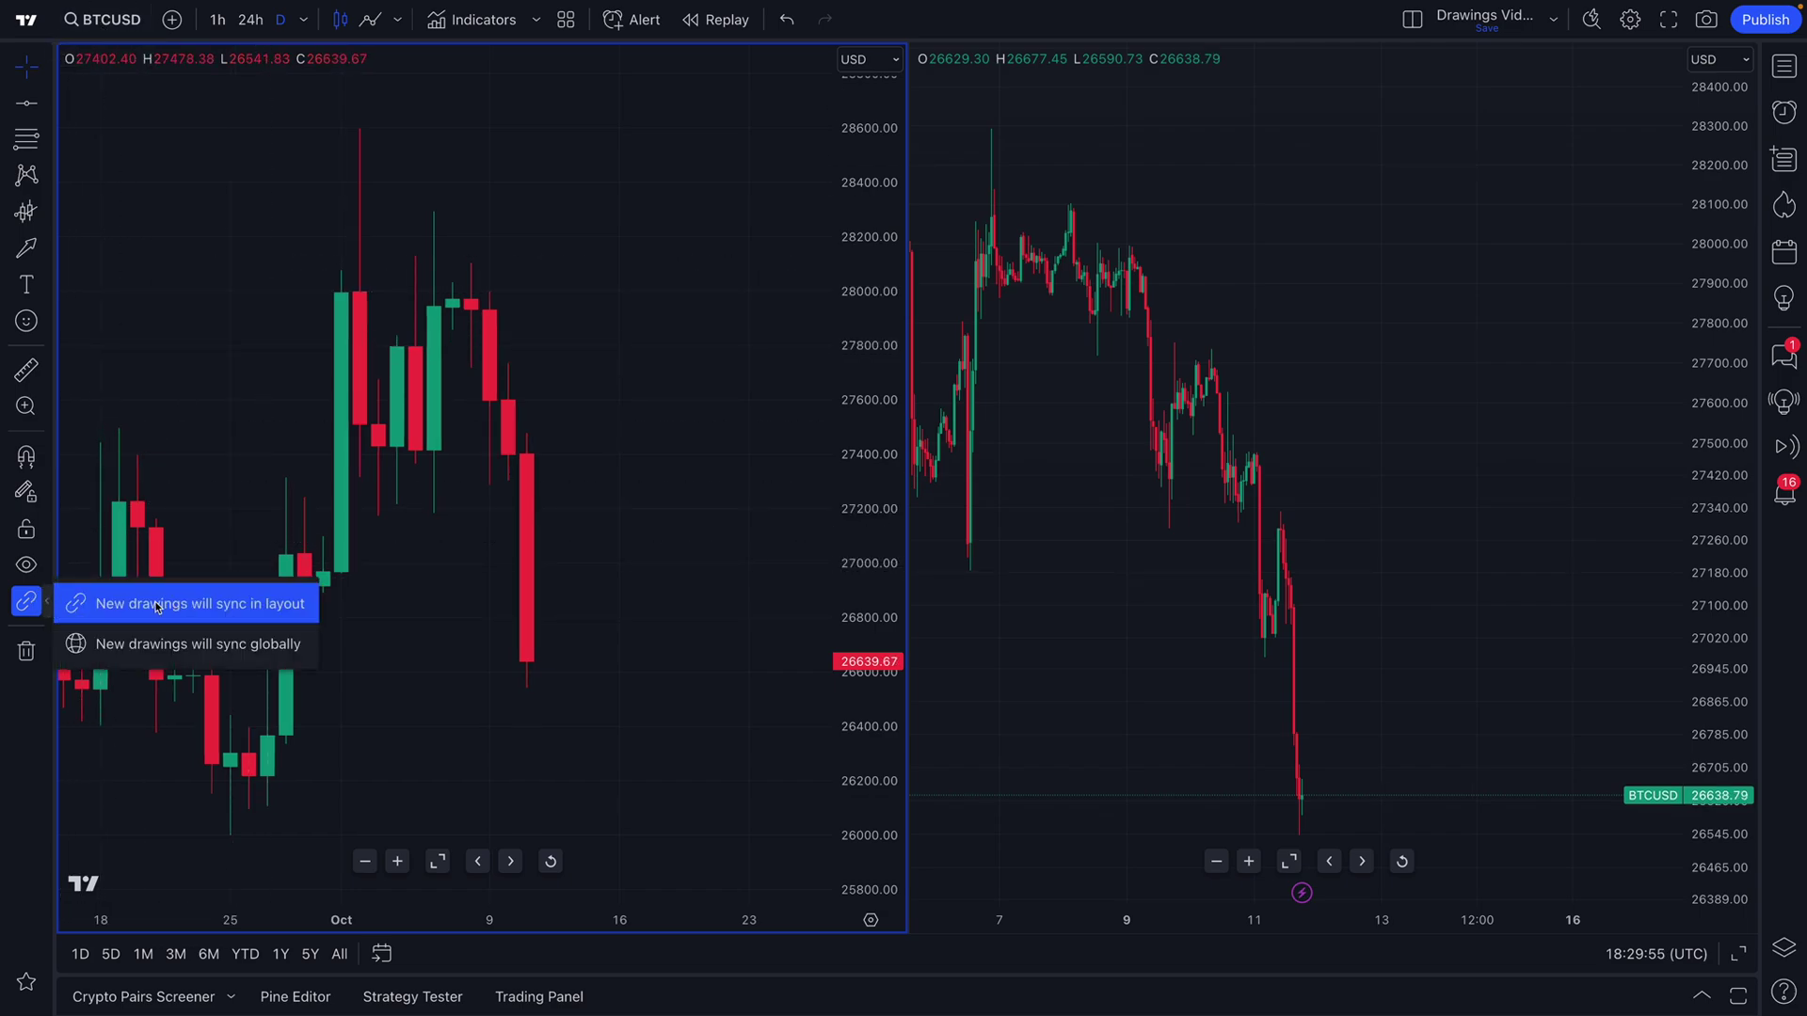
{"action": "left_click", "coordinate": [25, 602]}
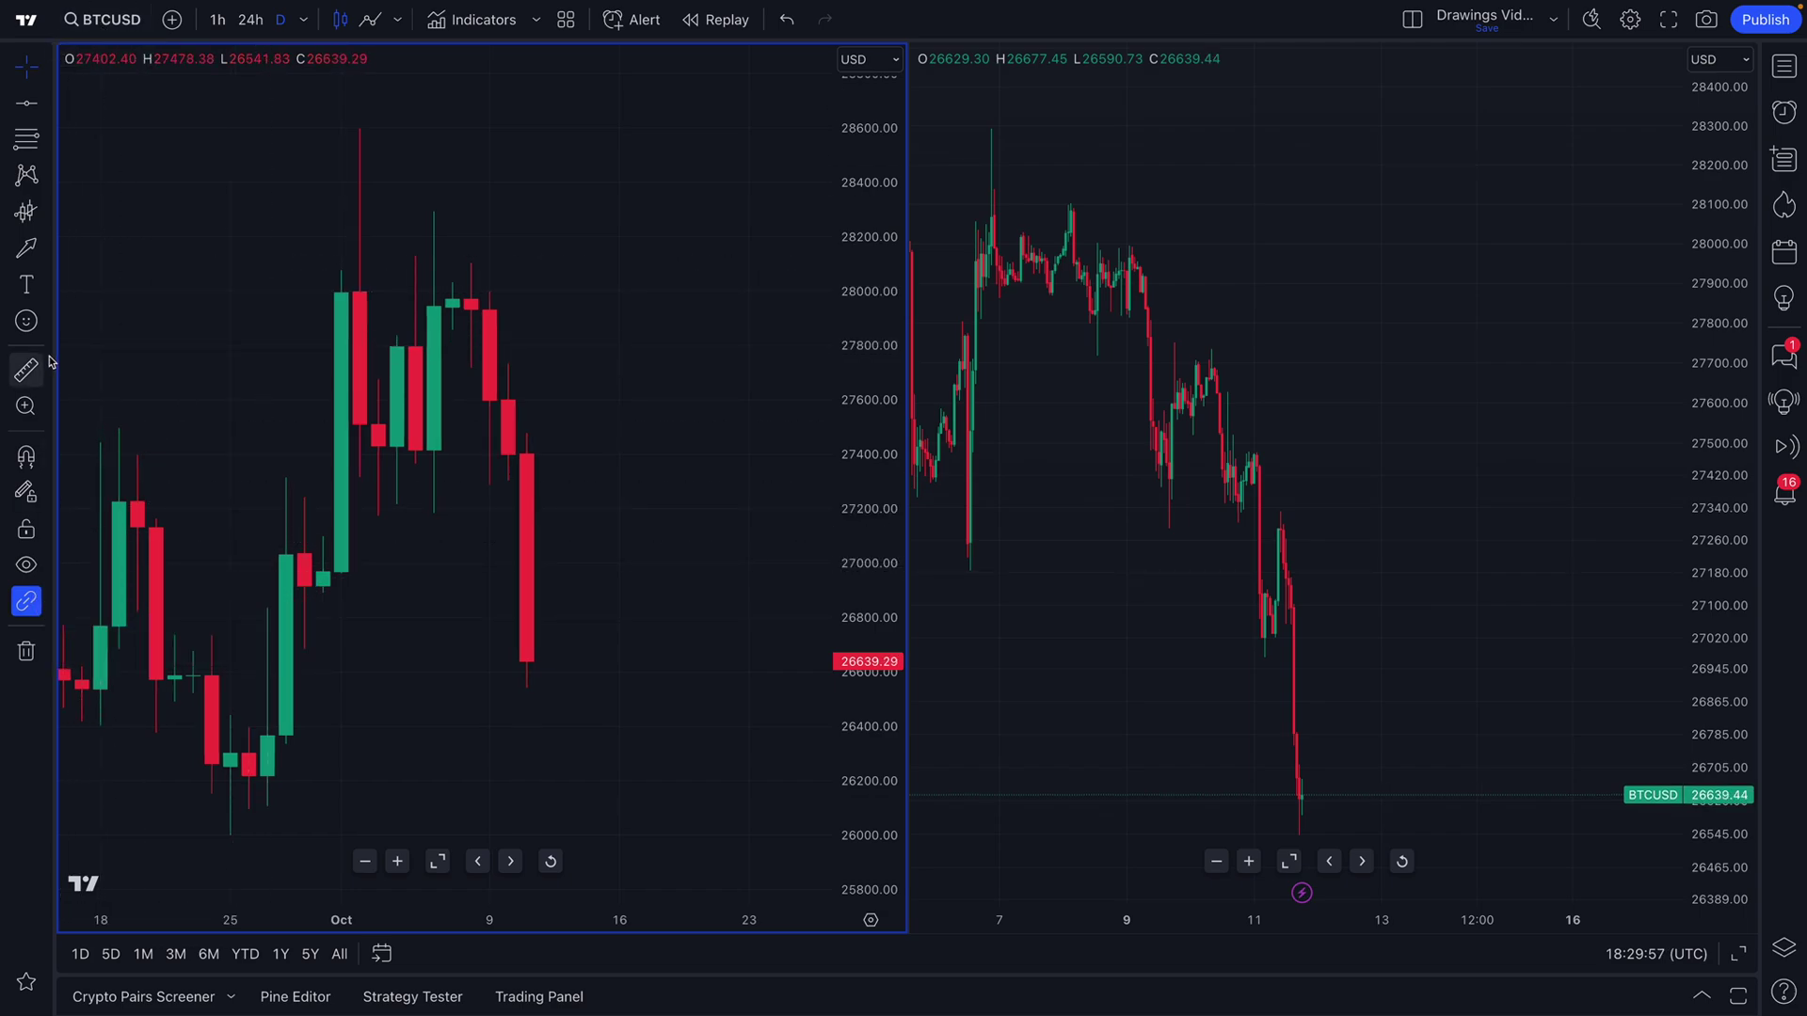
{"action": "left_click", "coordinate": [27, 213]}
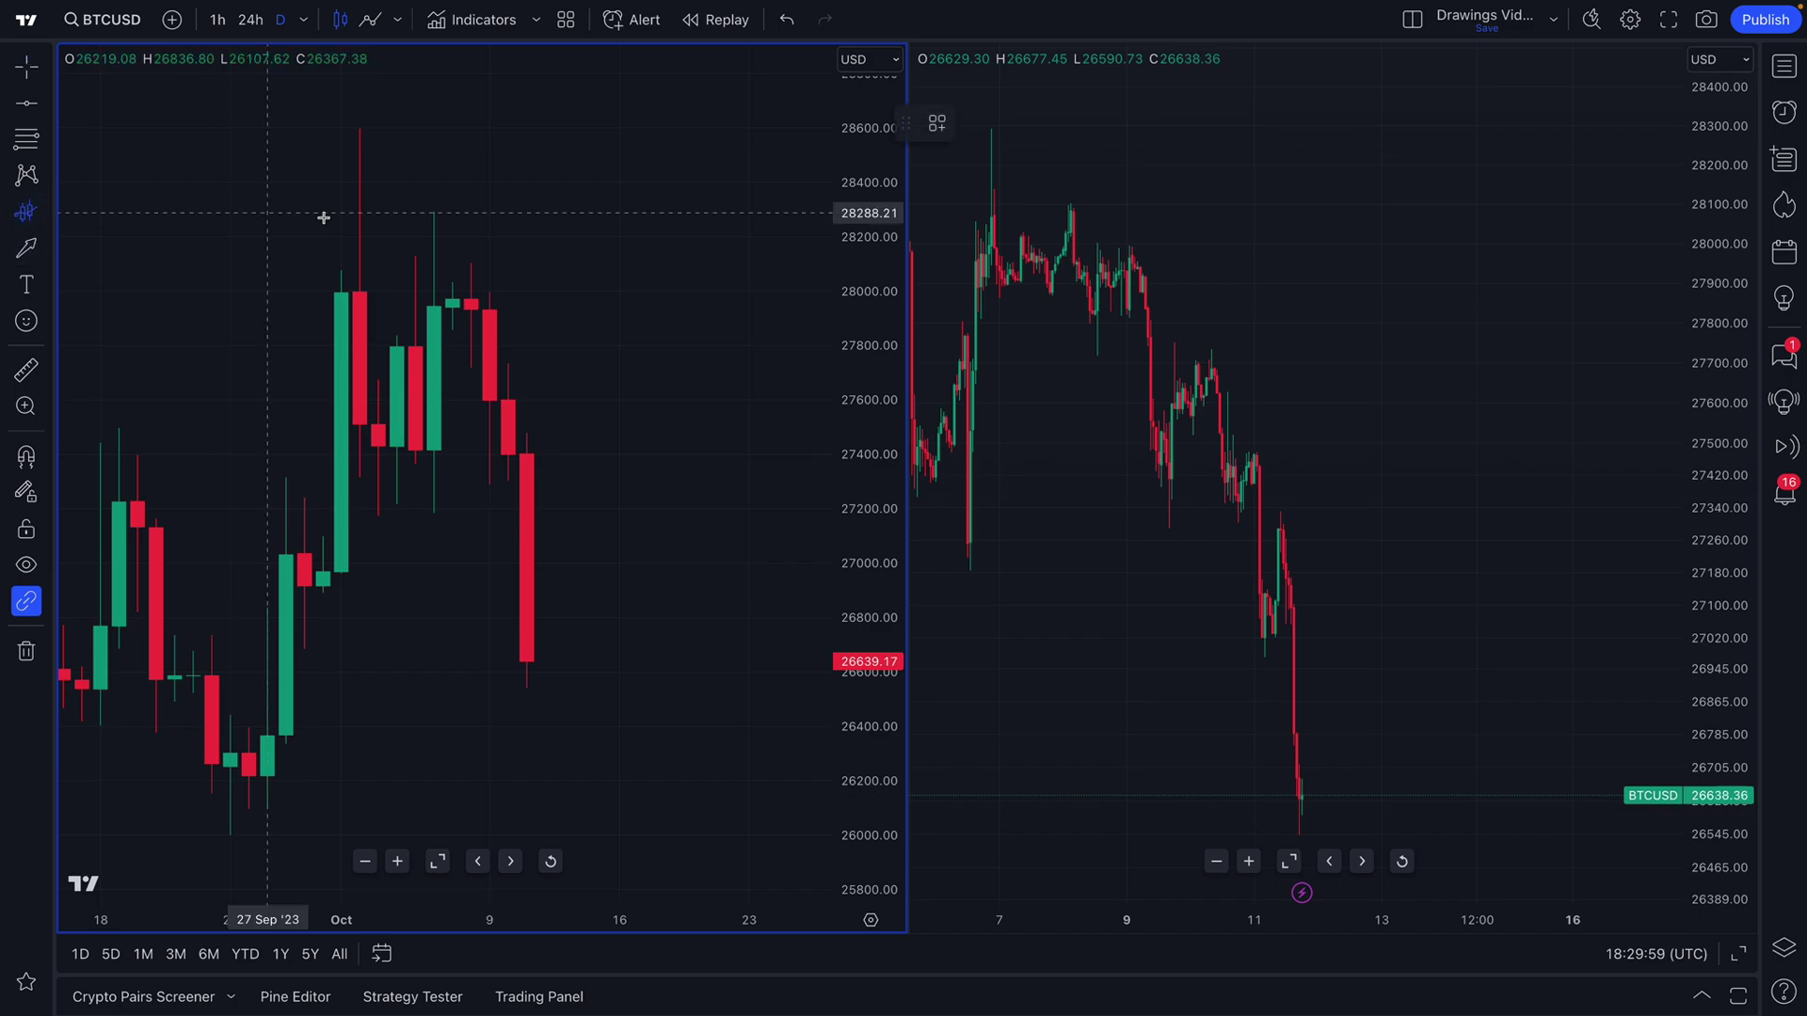
{"action": "left_click", "coordinate": [341, 282]}
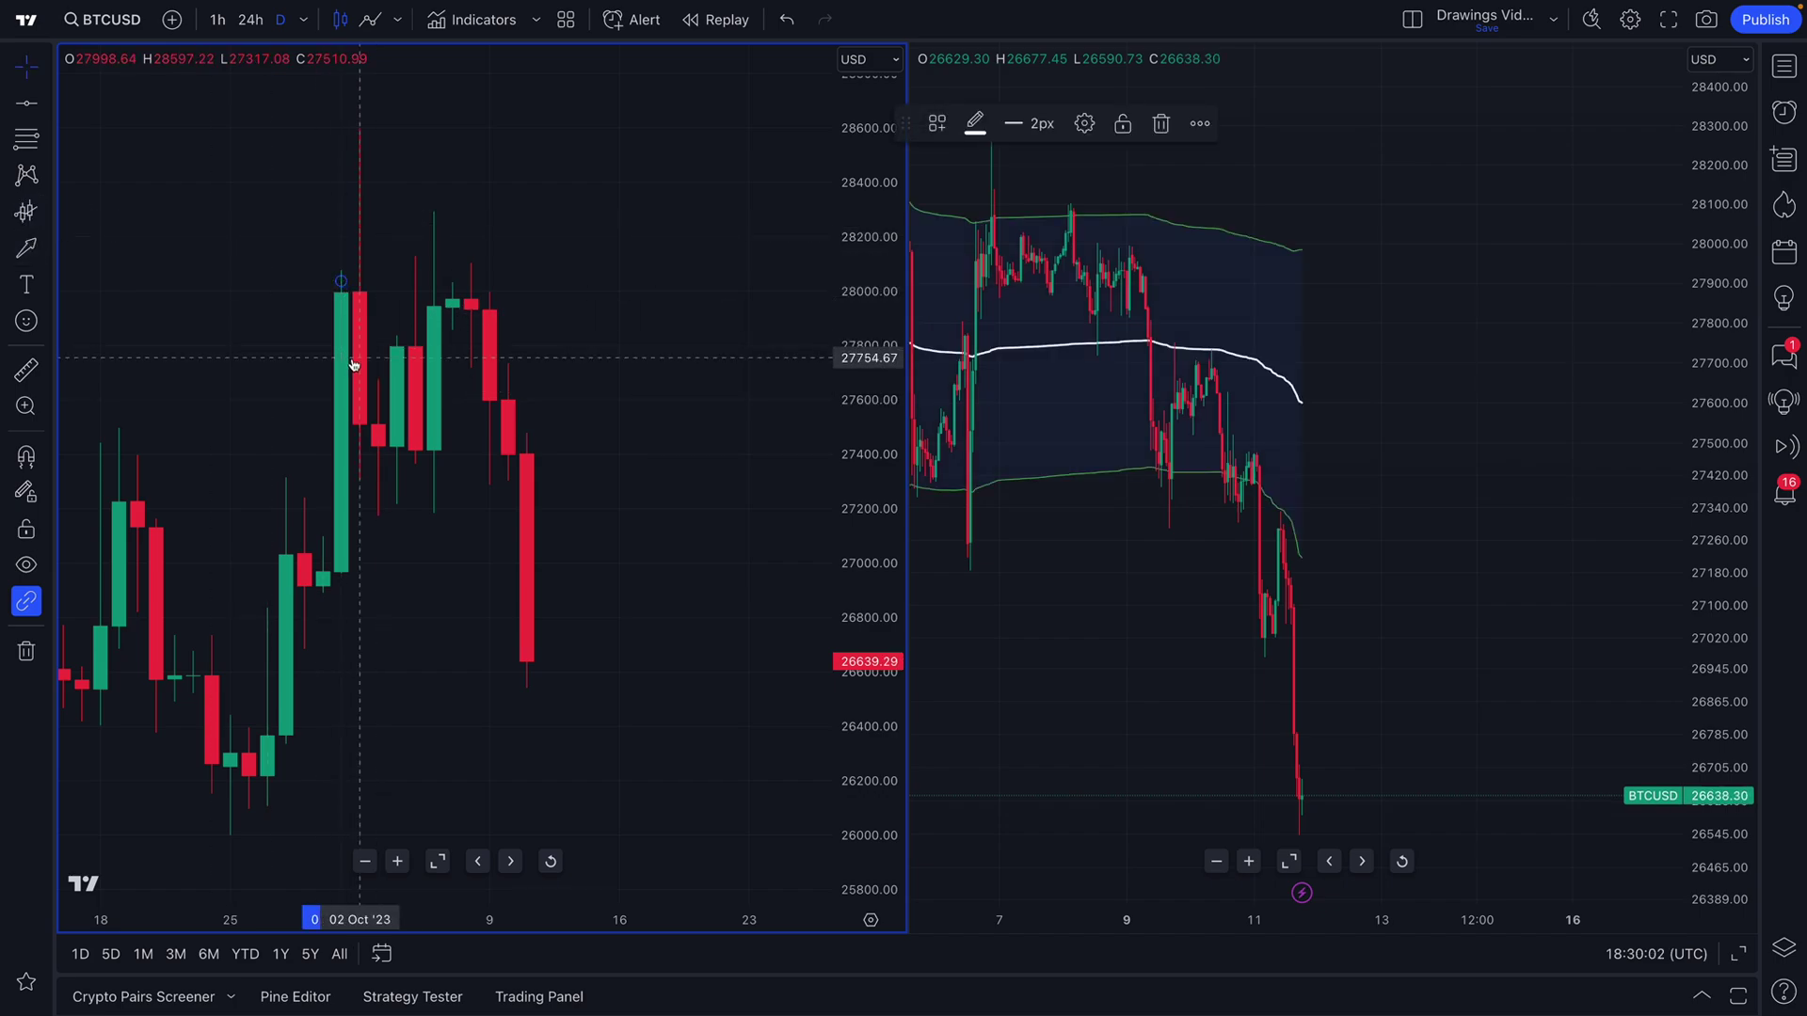
{"action": "scroll", "coordinate": [354, 365], "scroll_direction": "down", "scroll_amount": 1}
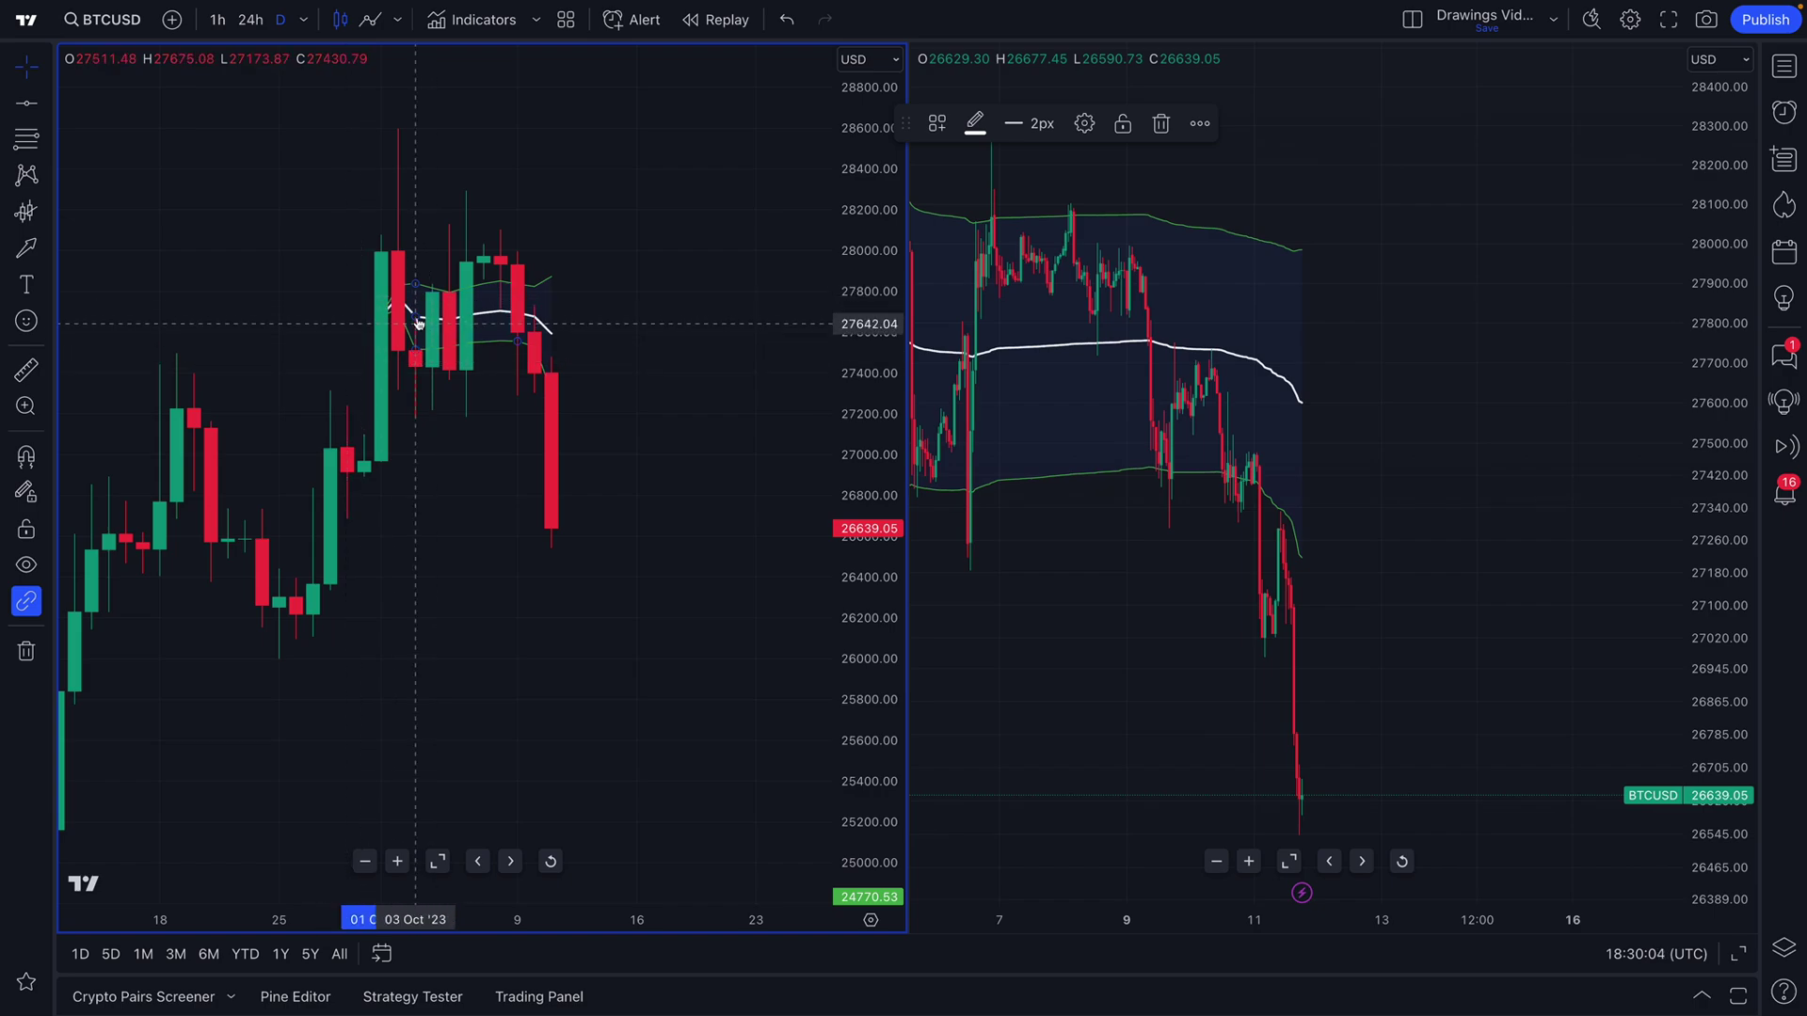
{"action": "left_click", "coordinate": [1424, 348]}
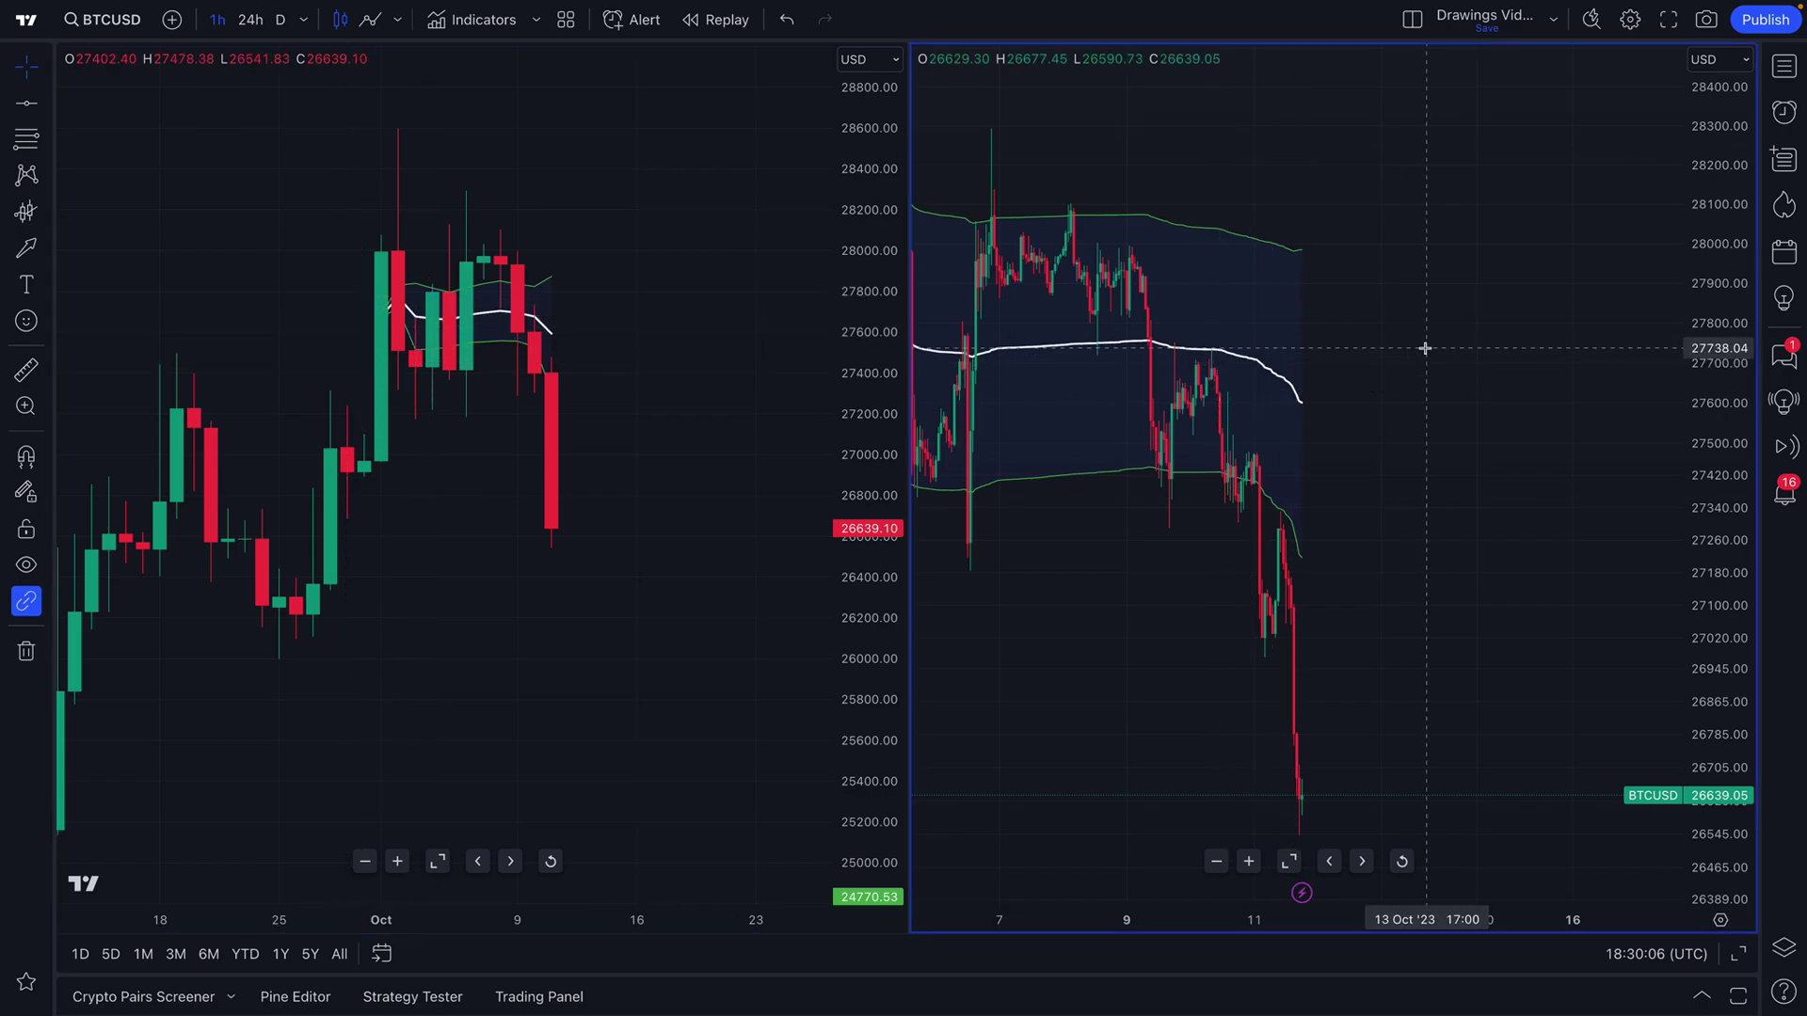
{"action": "left_click", "coordinate": [593, 561]}
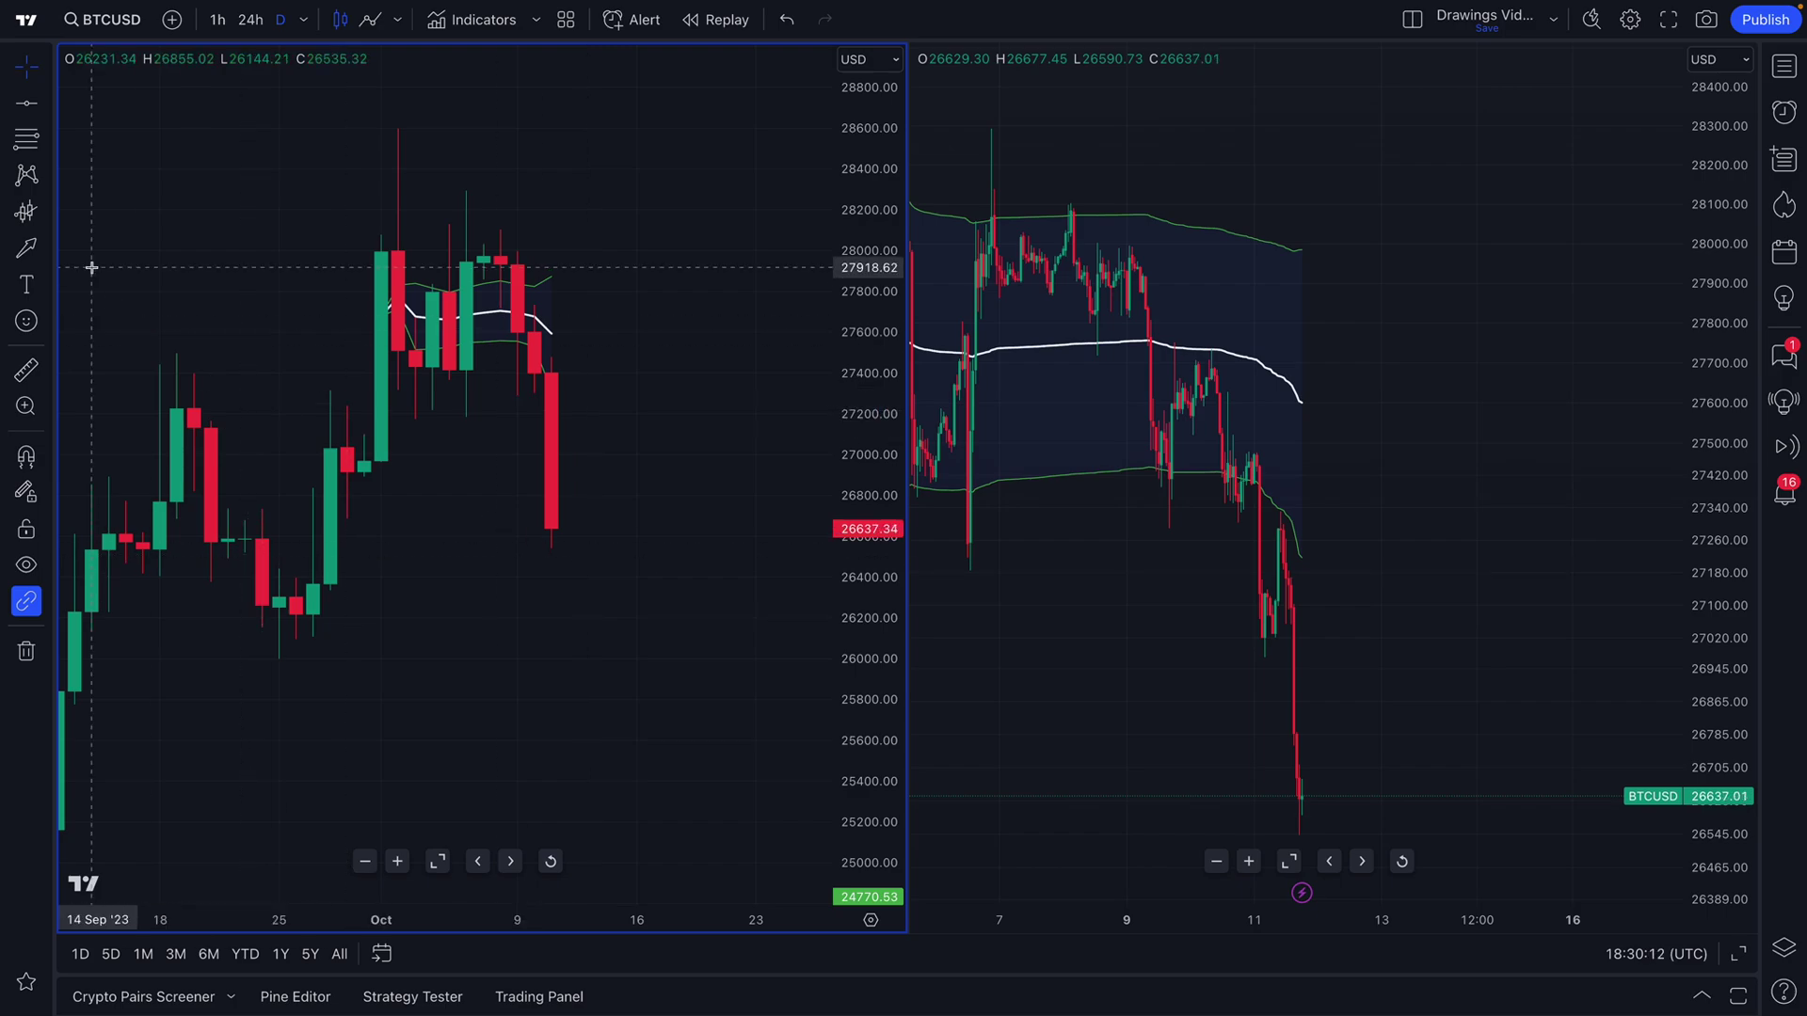
- Start a trend line at the 24 Sep low
{"action": "left_click", "coordinate": [45, 111]}
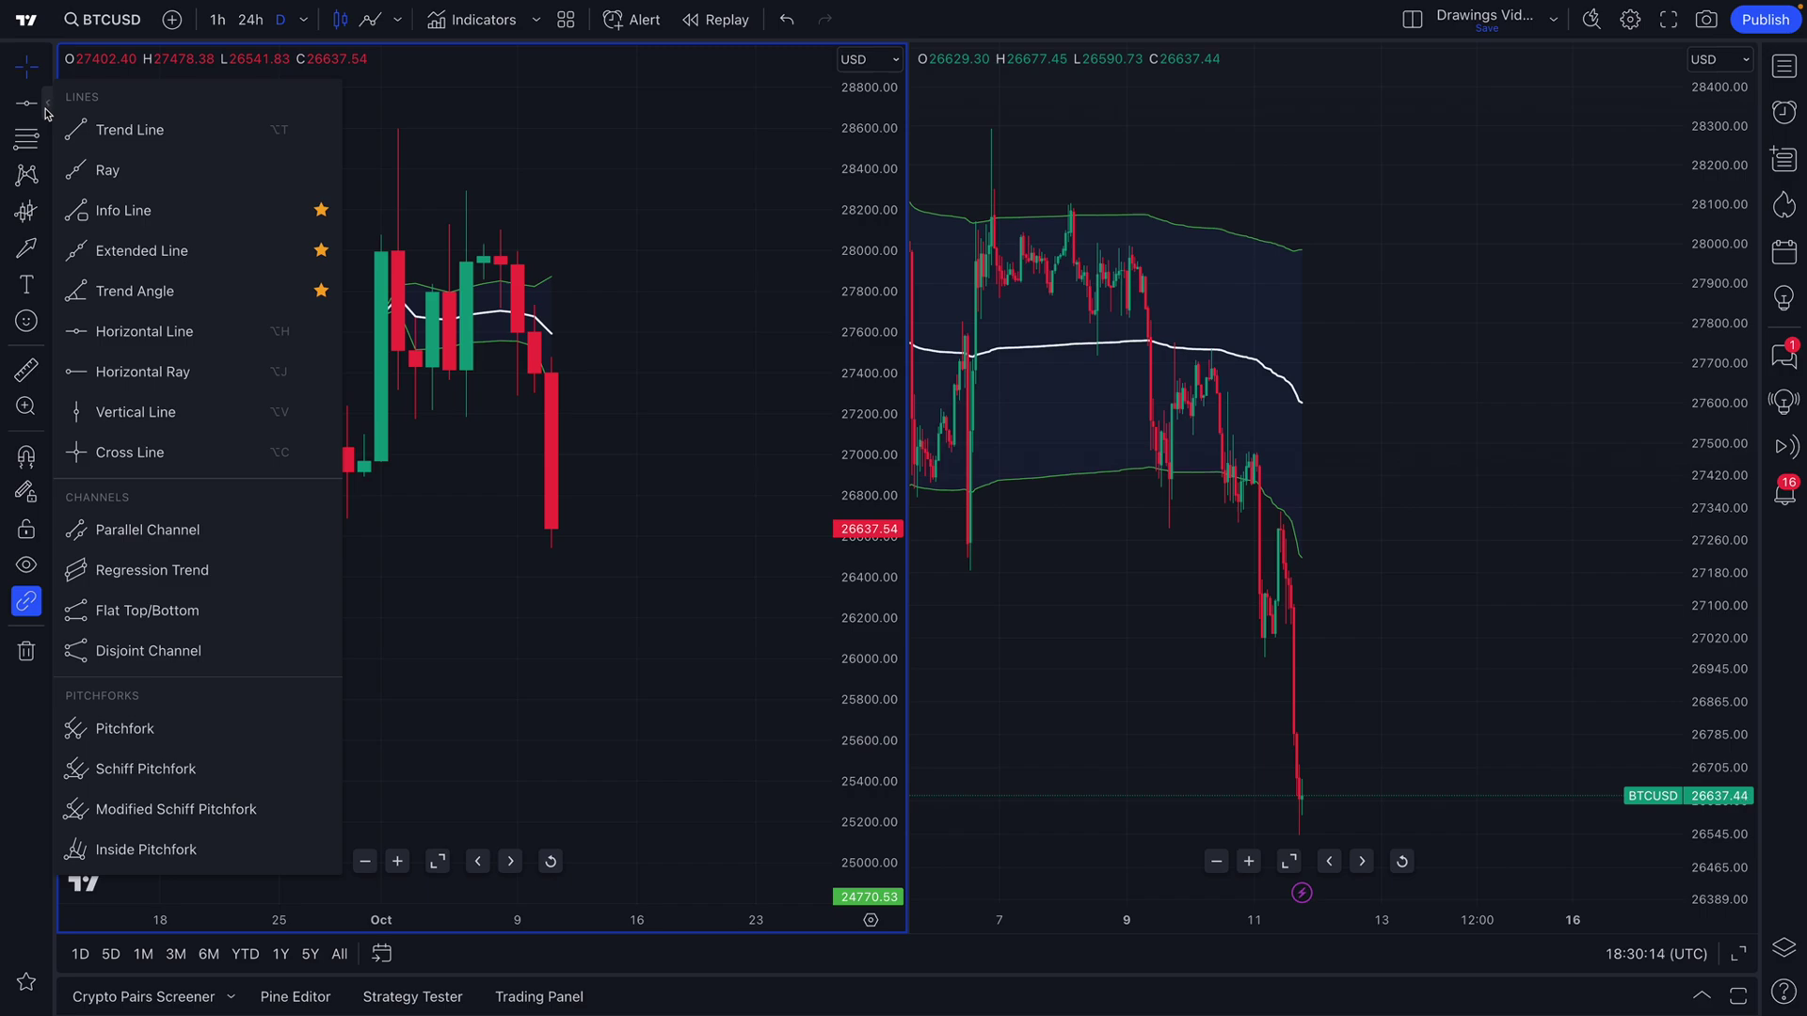
{"action": "left_click", "coordinate": [131, 129]}
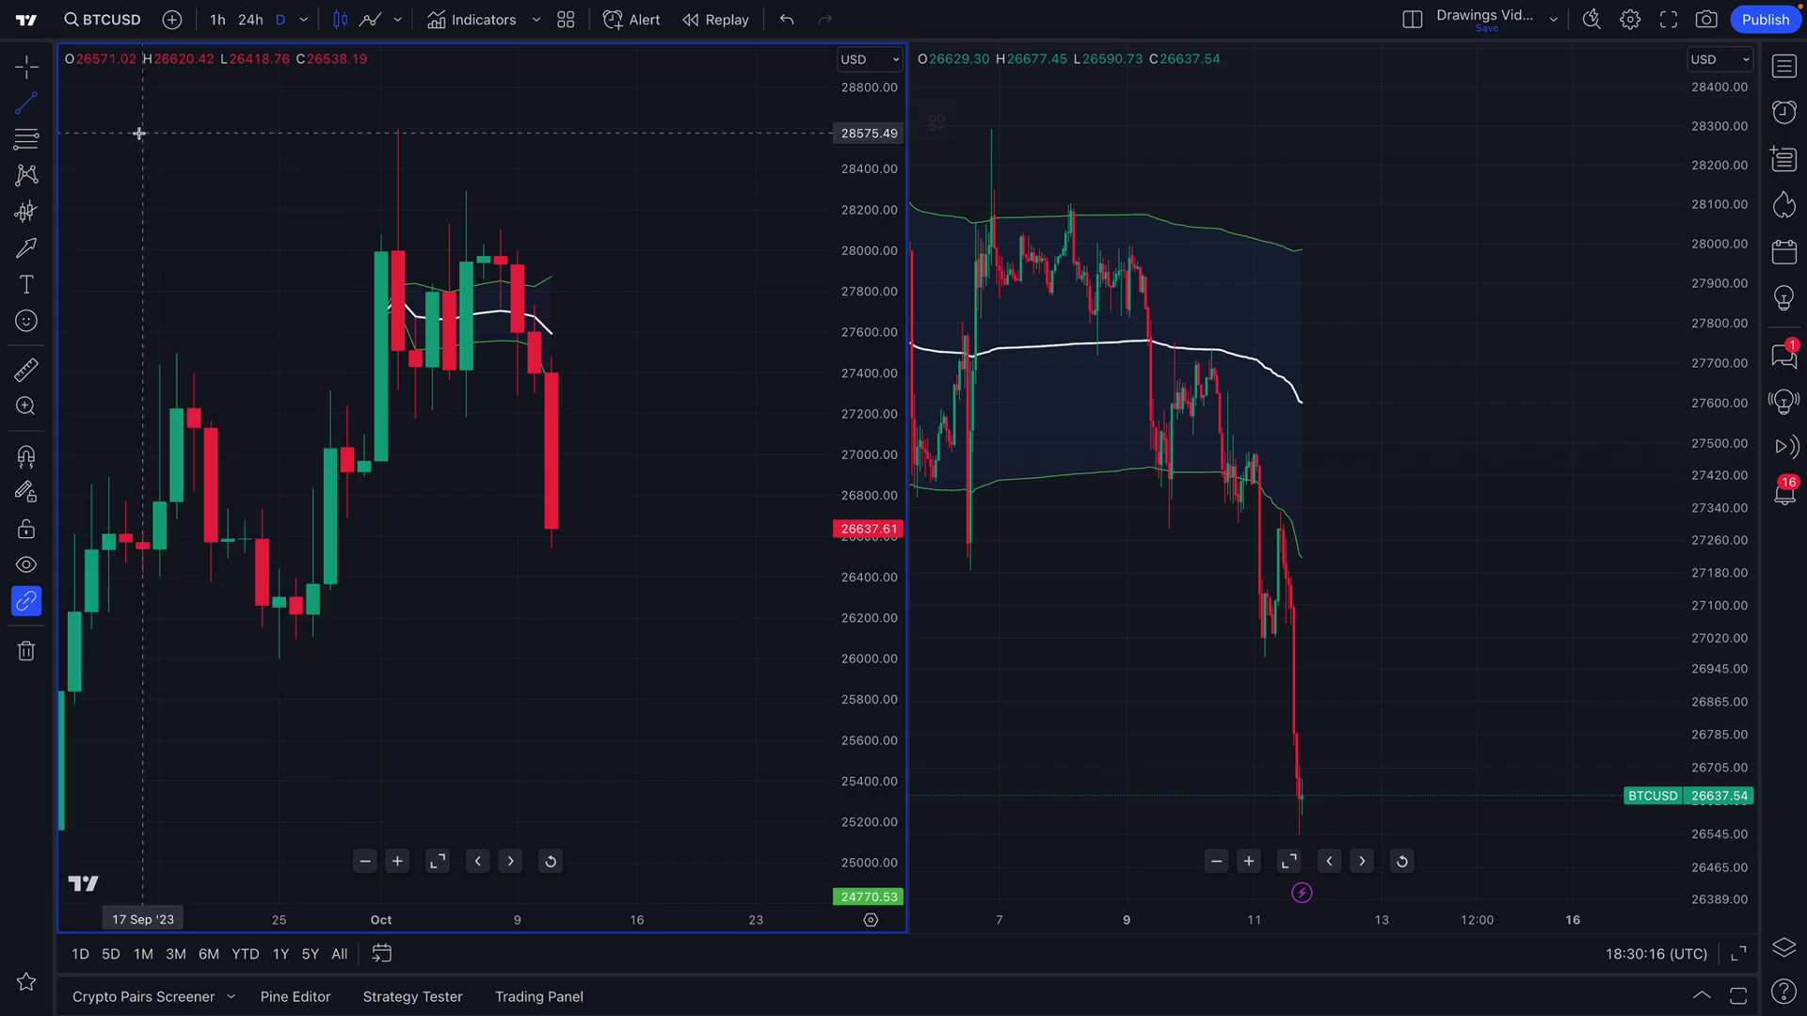
{"action": "left_click", "coordinate": [262, 660]}
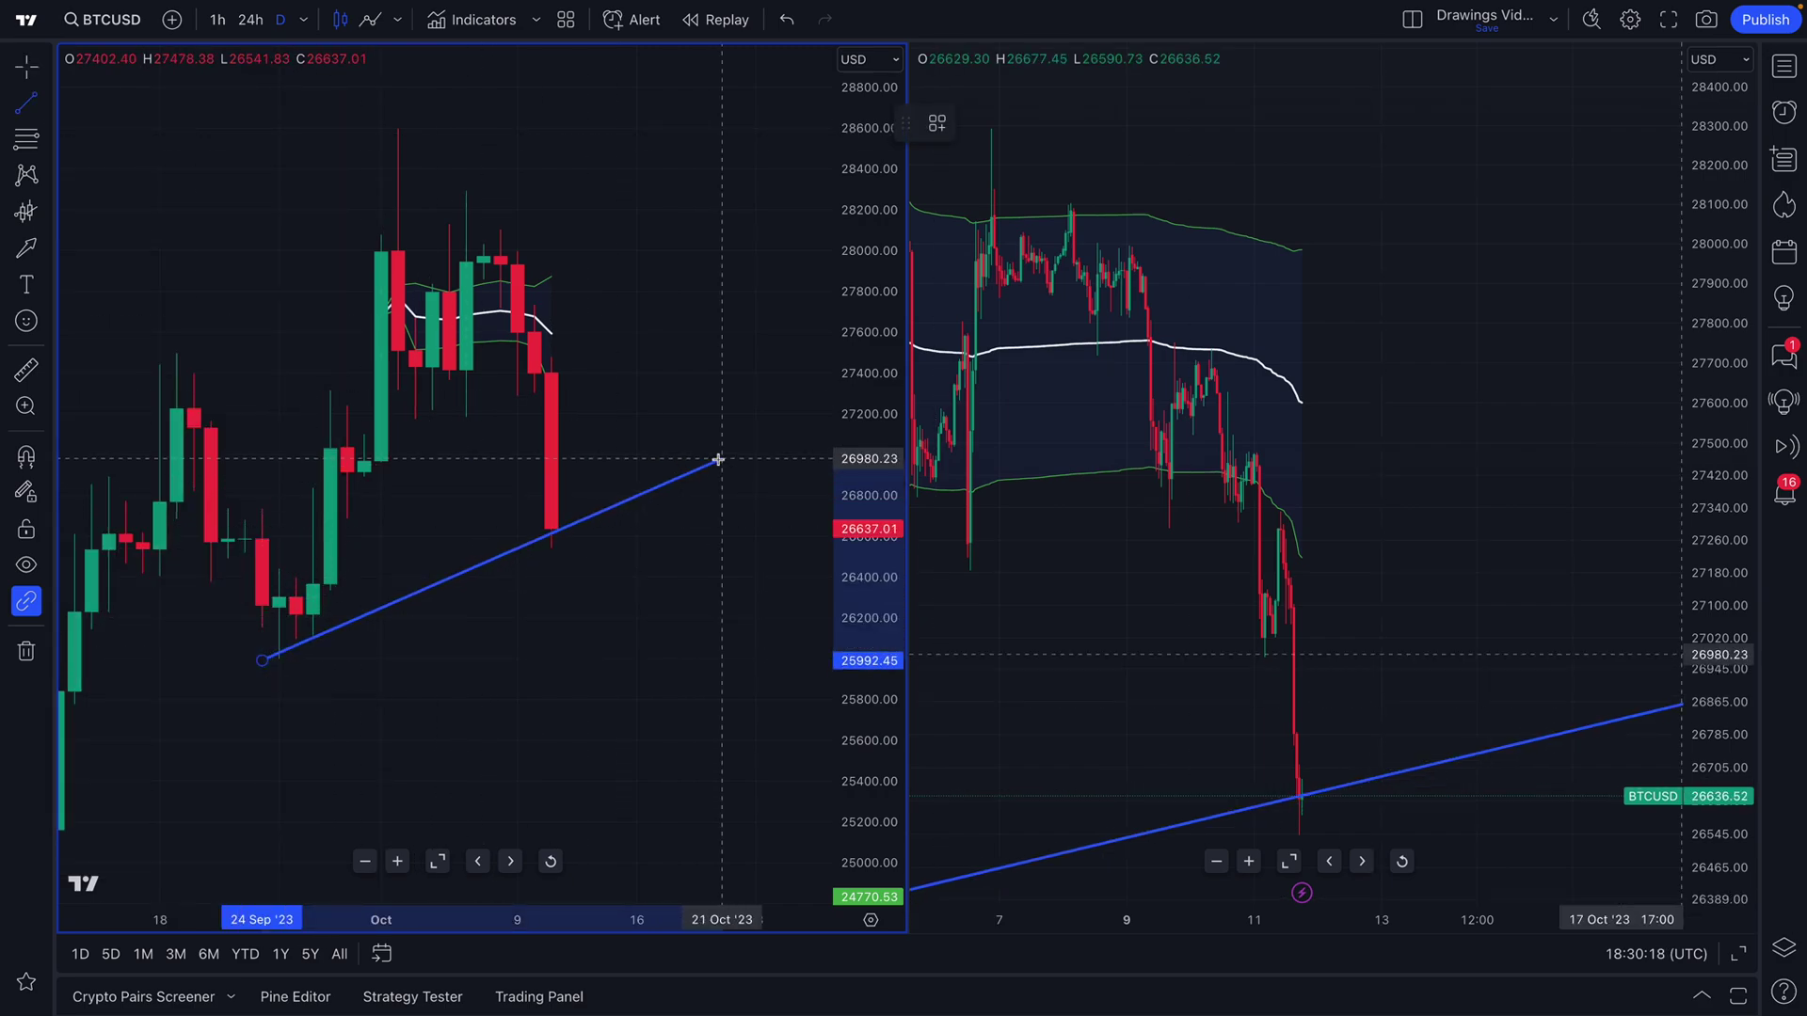